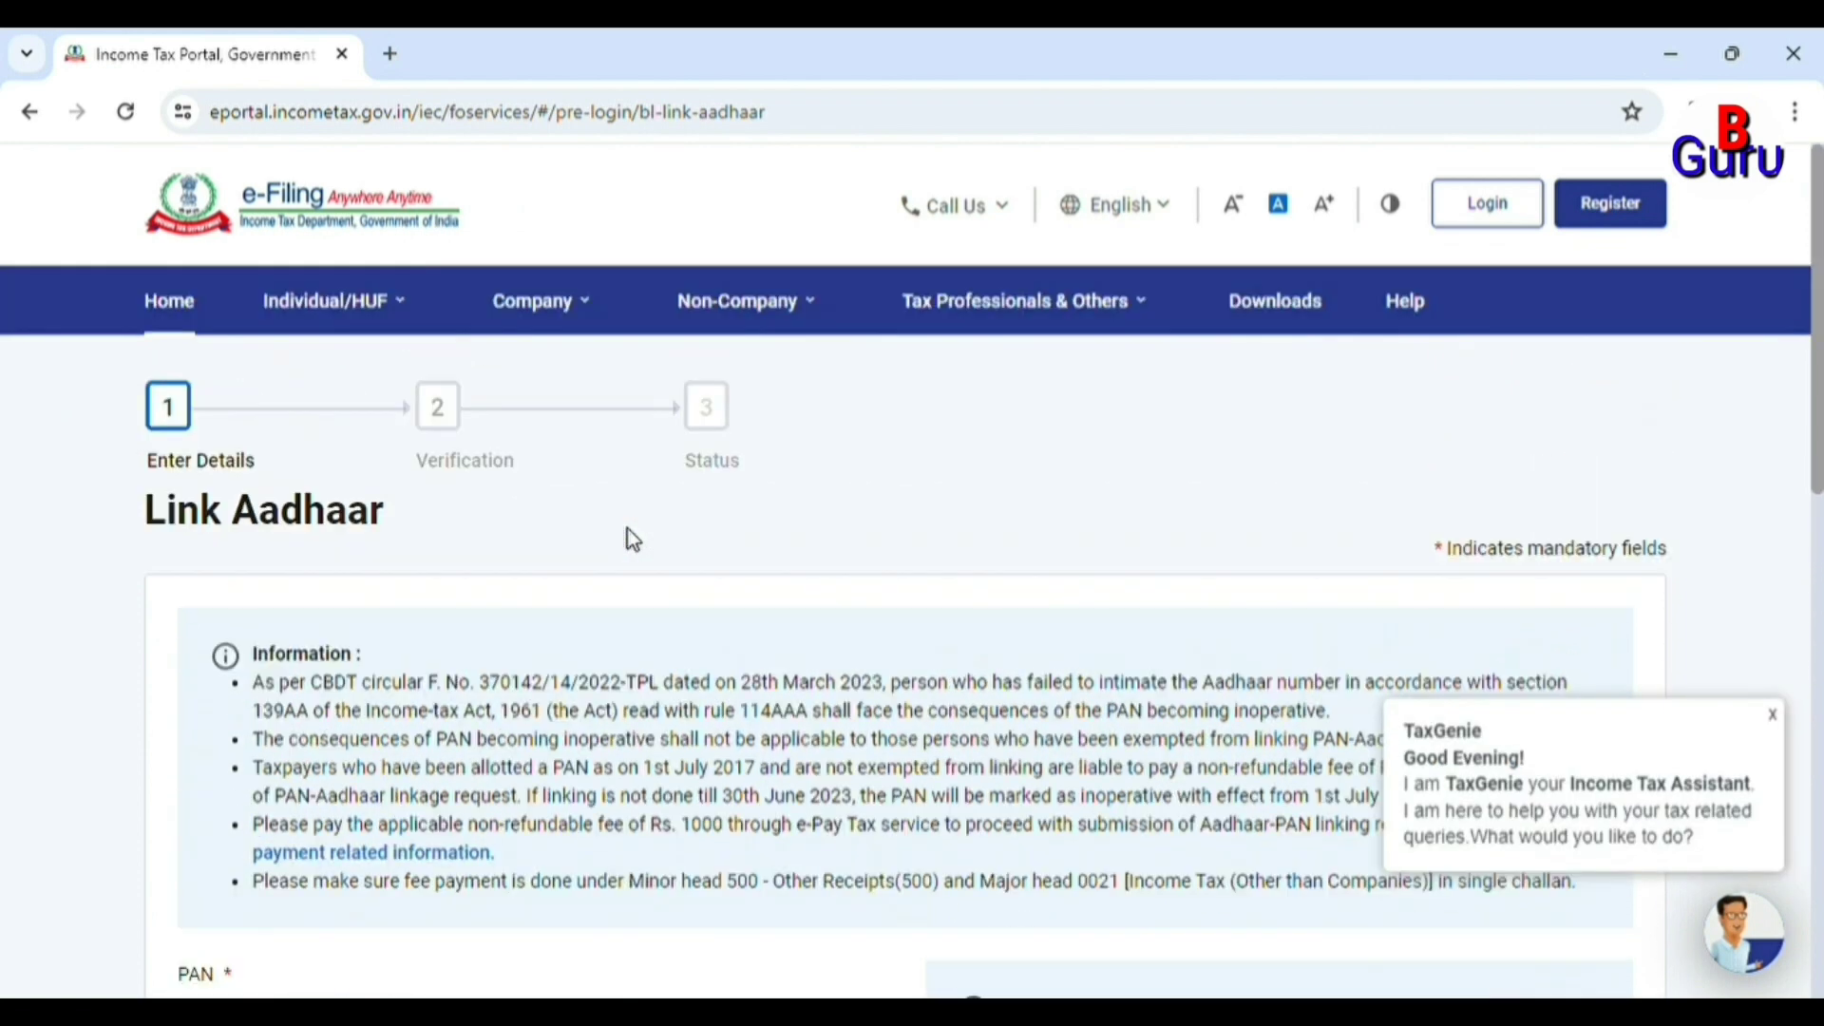
Dismiss the TaxGenie assistant popup and enter the PAN on the Link Aadhaar form.
scroll(626, 528, down, 4)
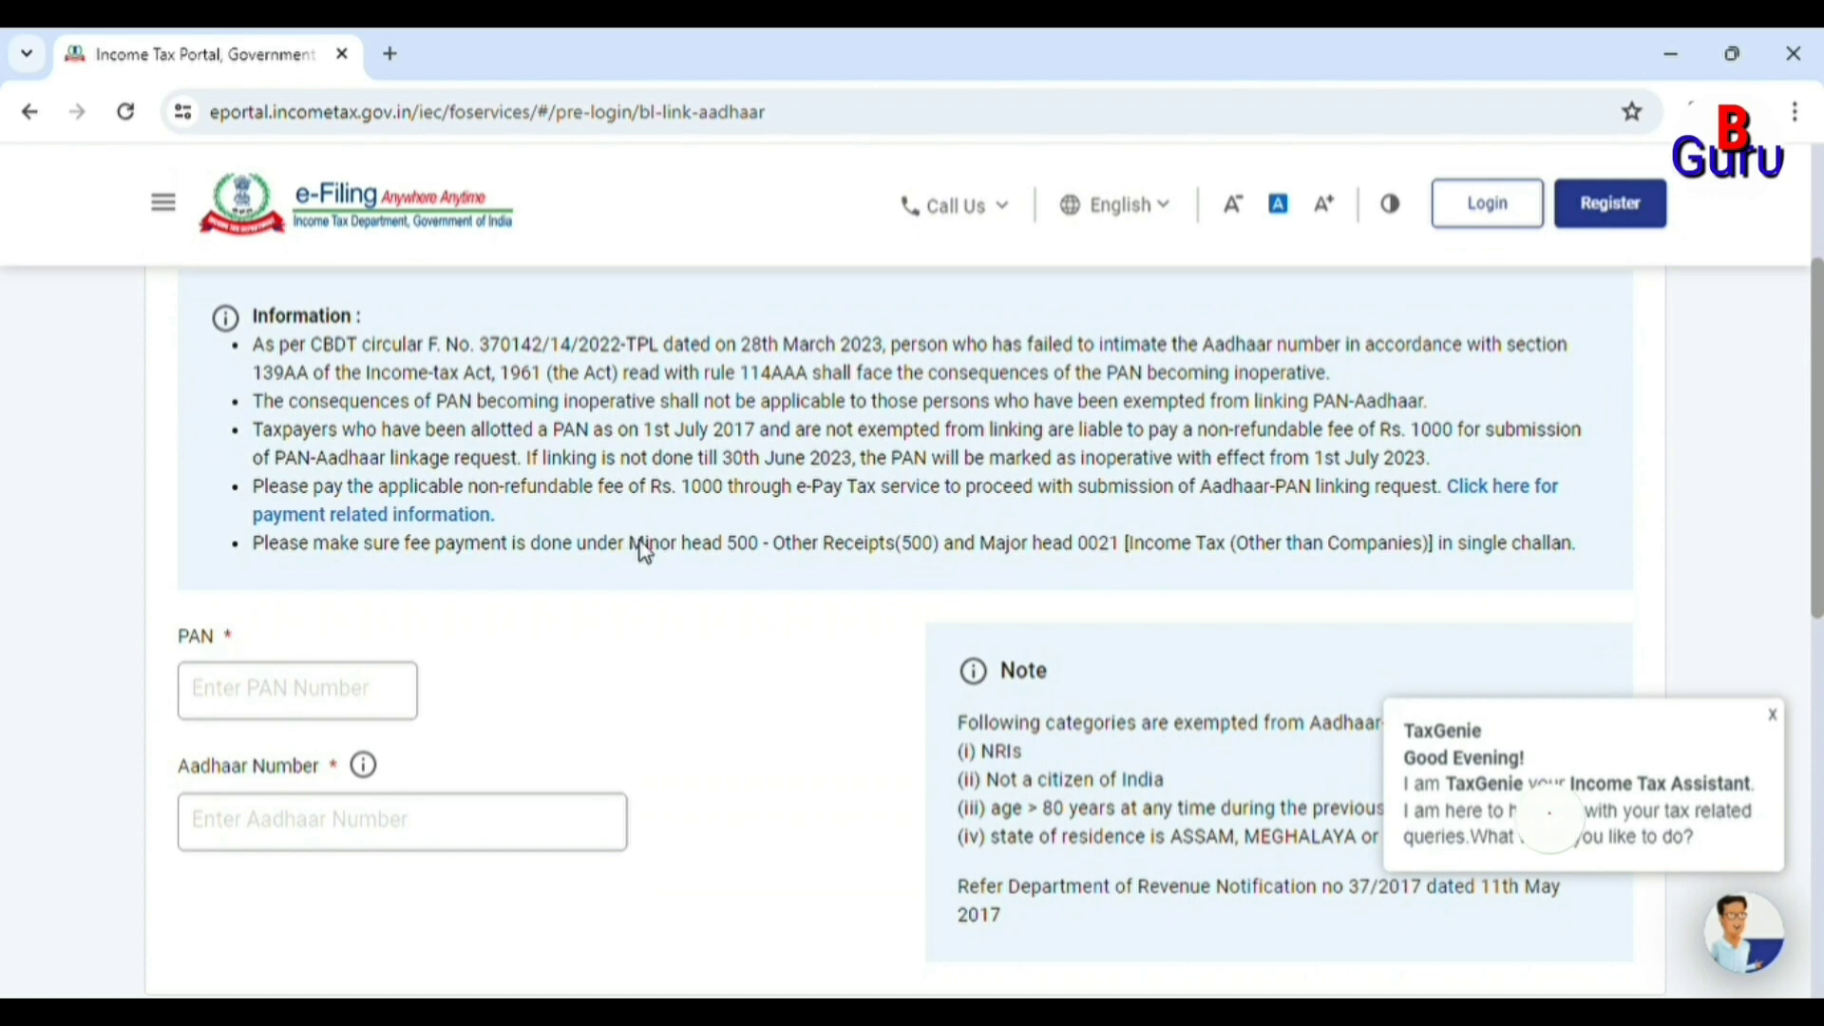
scroll(554, 639, up, 2)
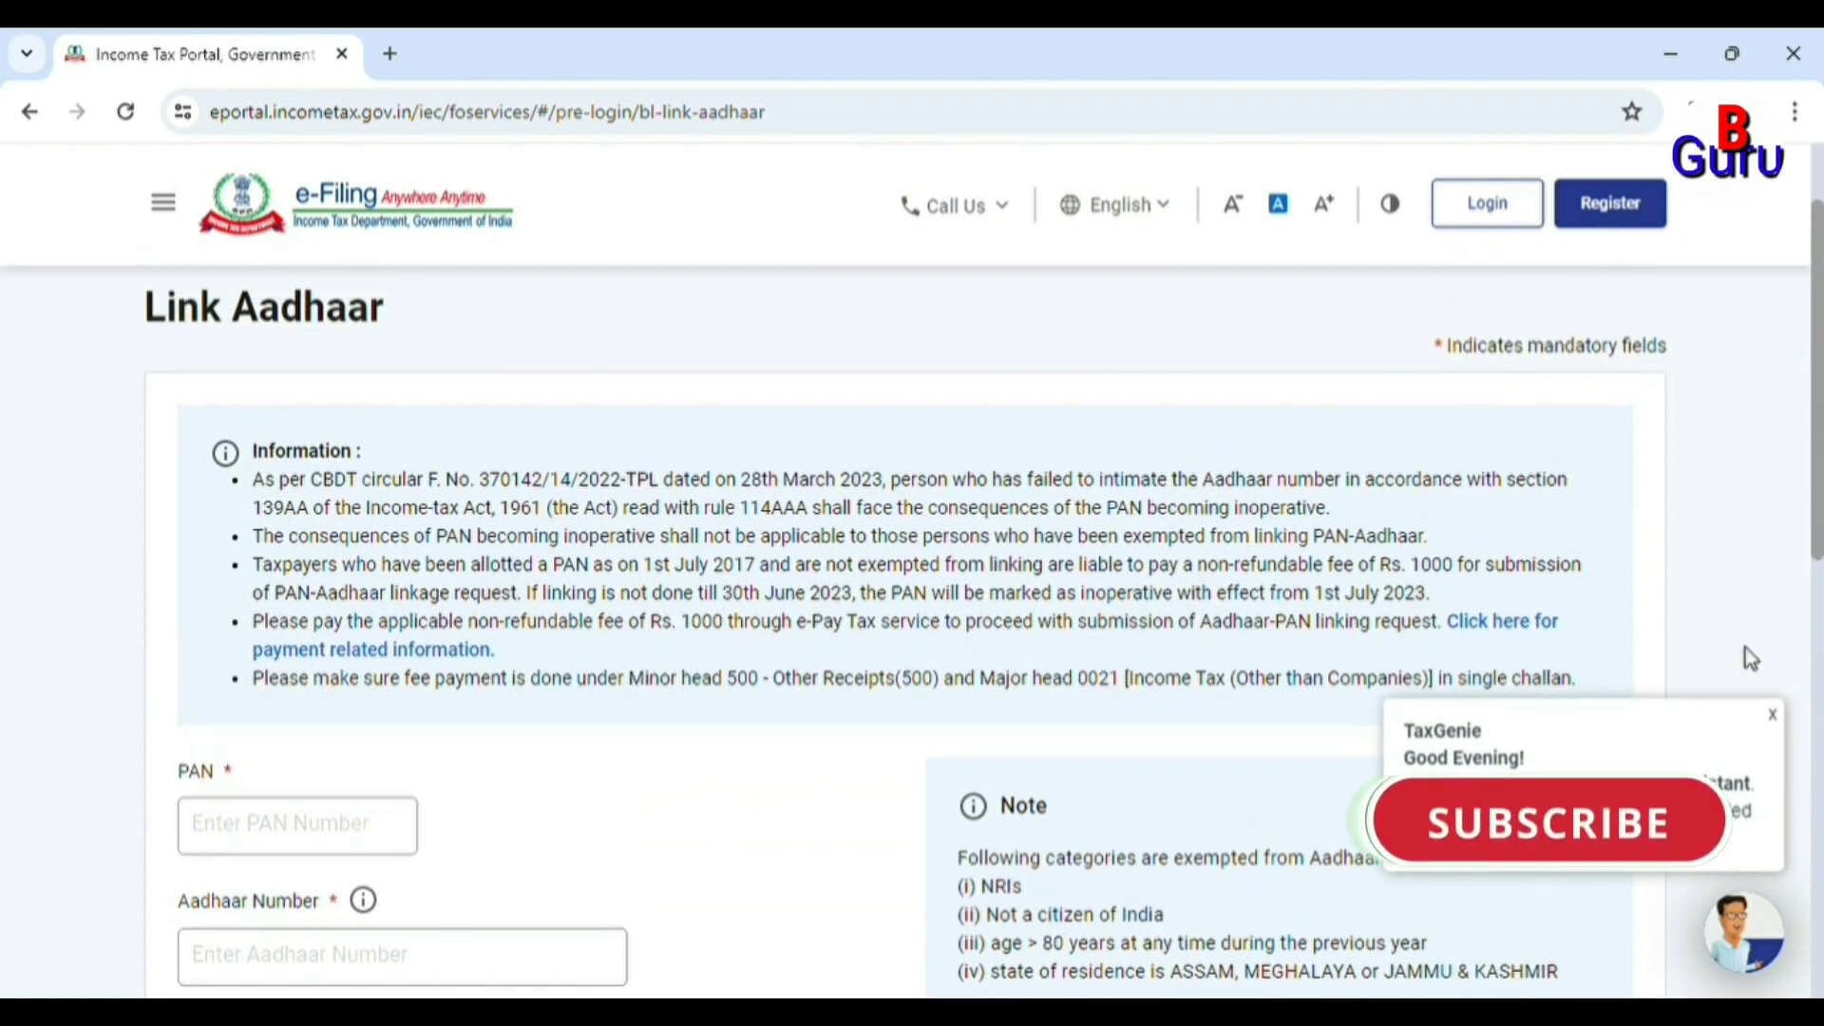
click(1772, 716)
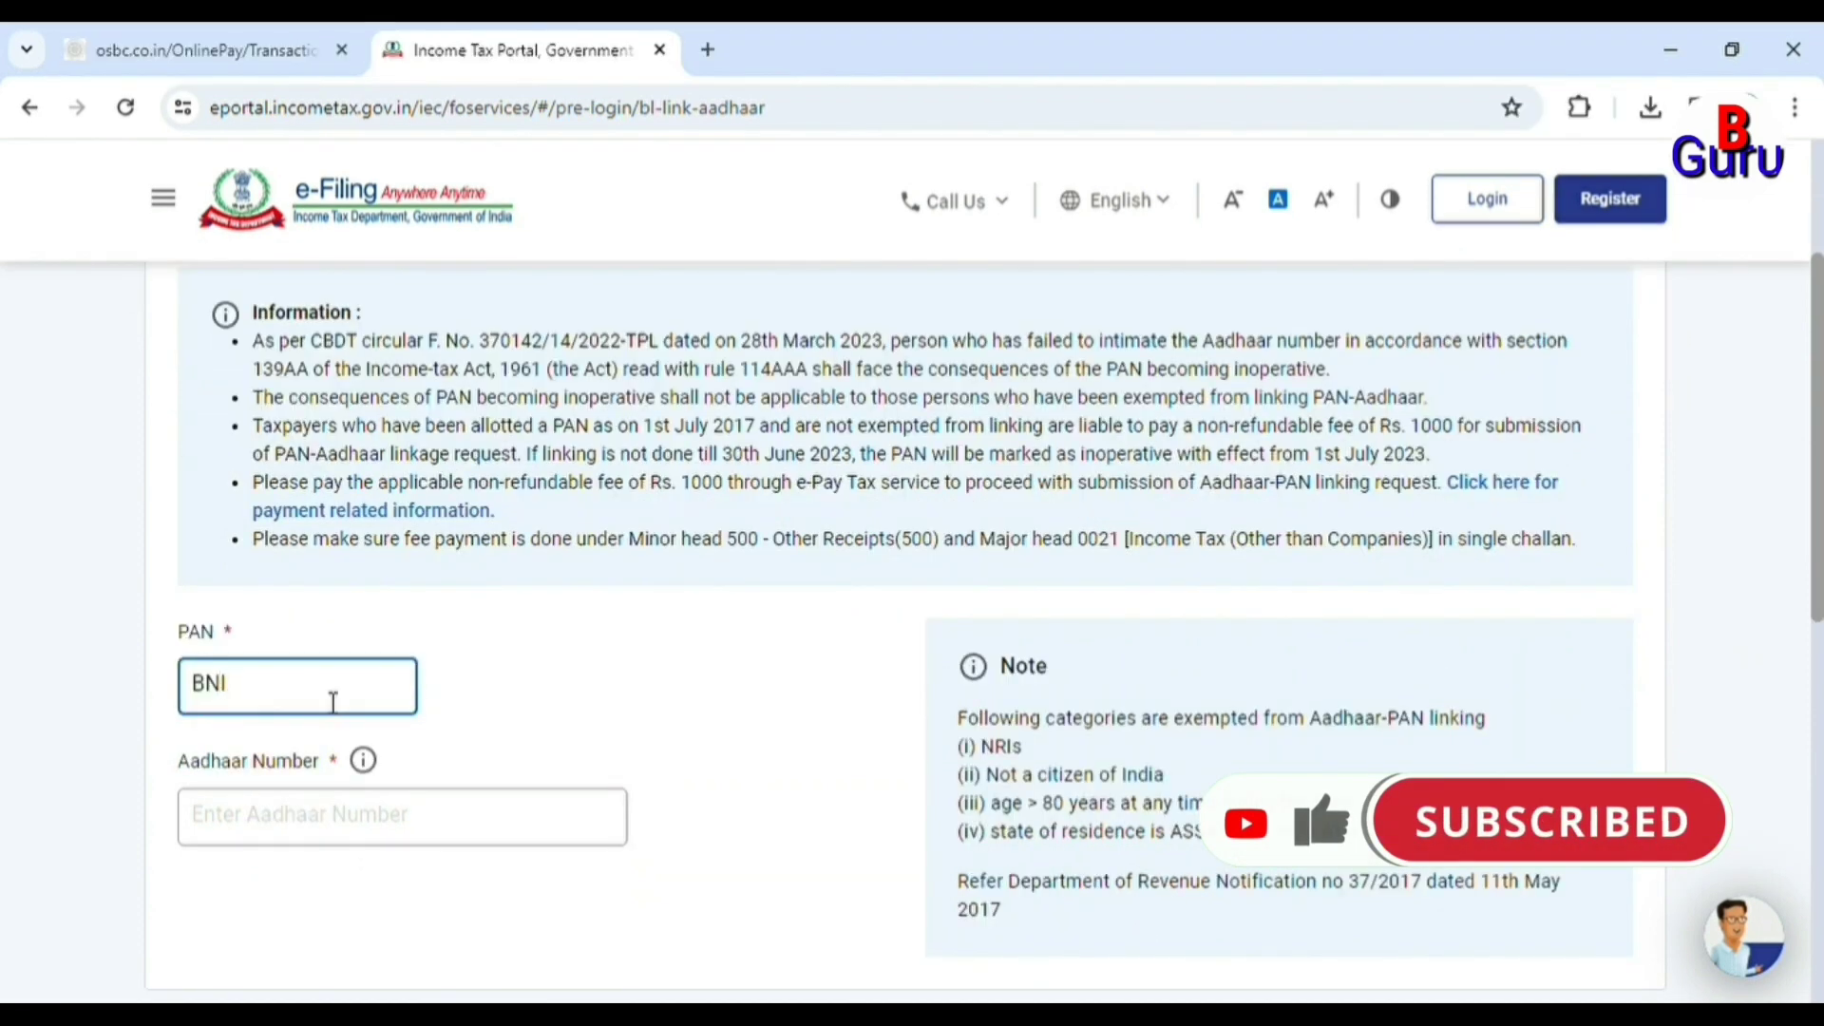
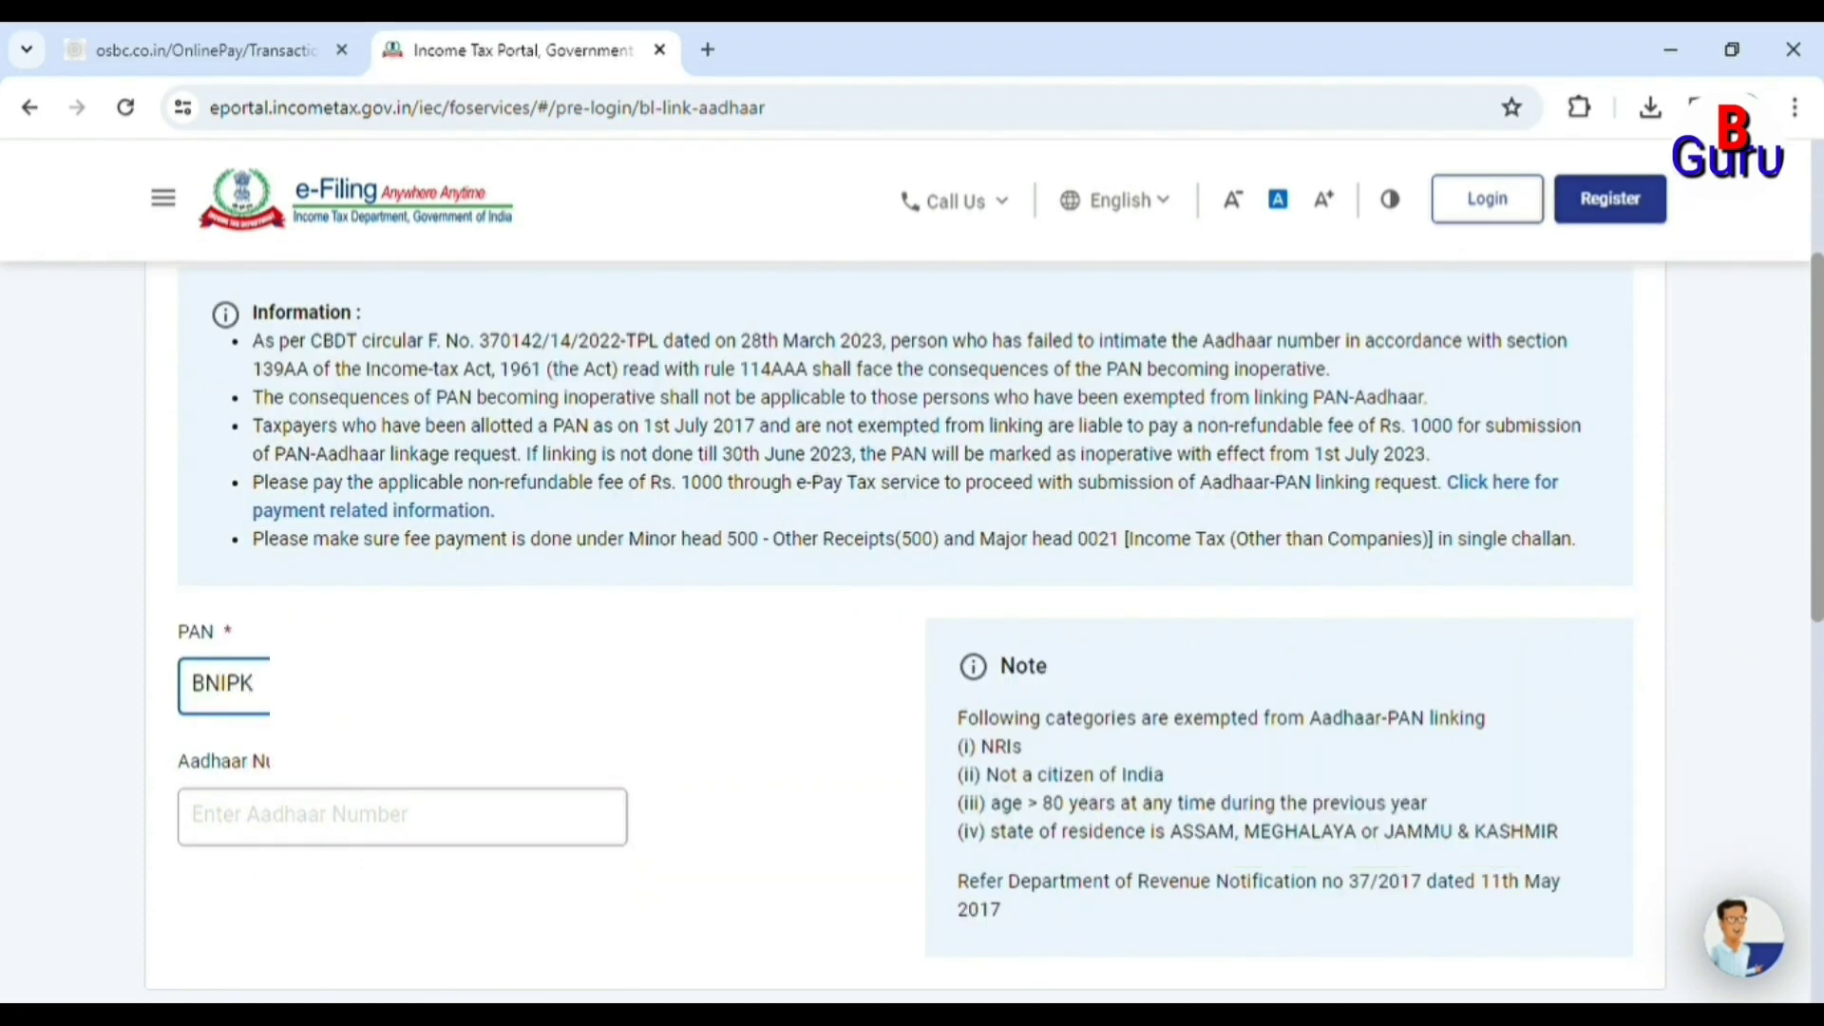
click(516, 661)
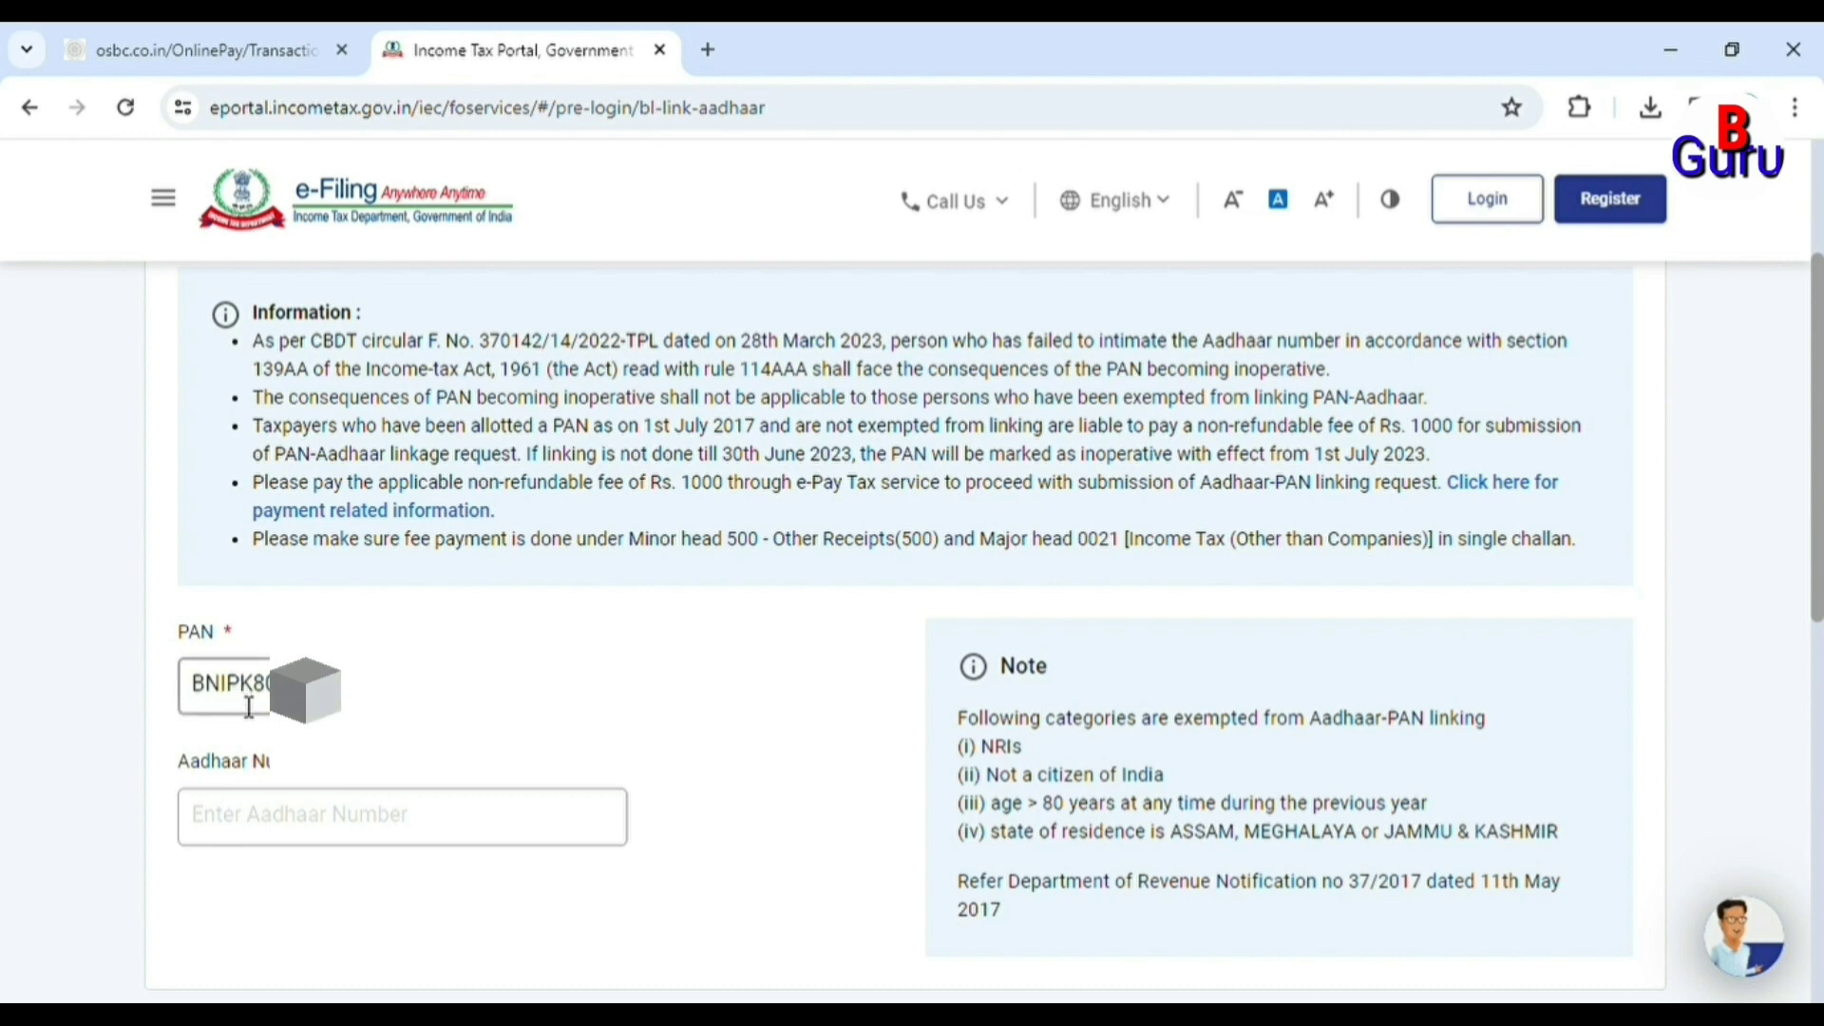
Fill in the Aadhaar Number field with the Aadhaar number.
click(260, 827)
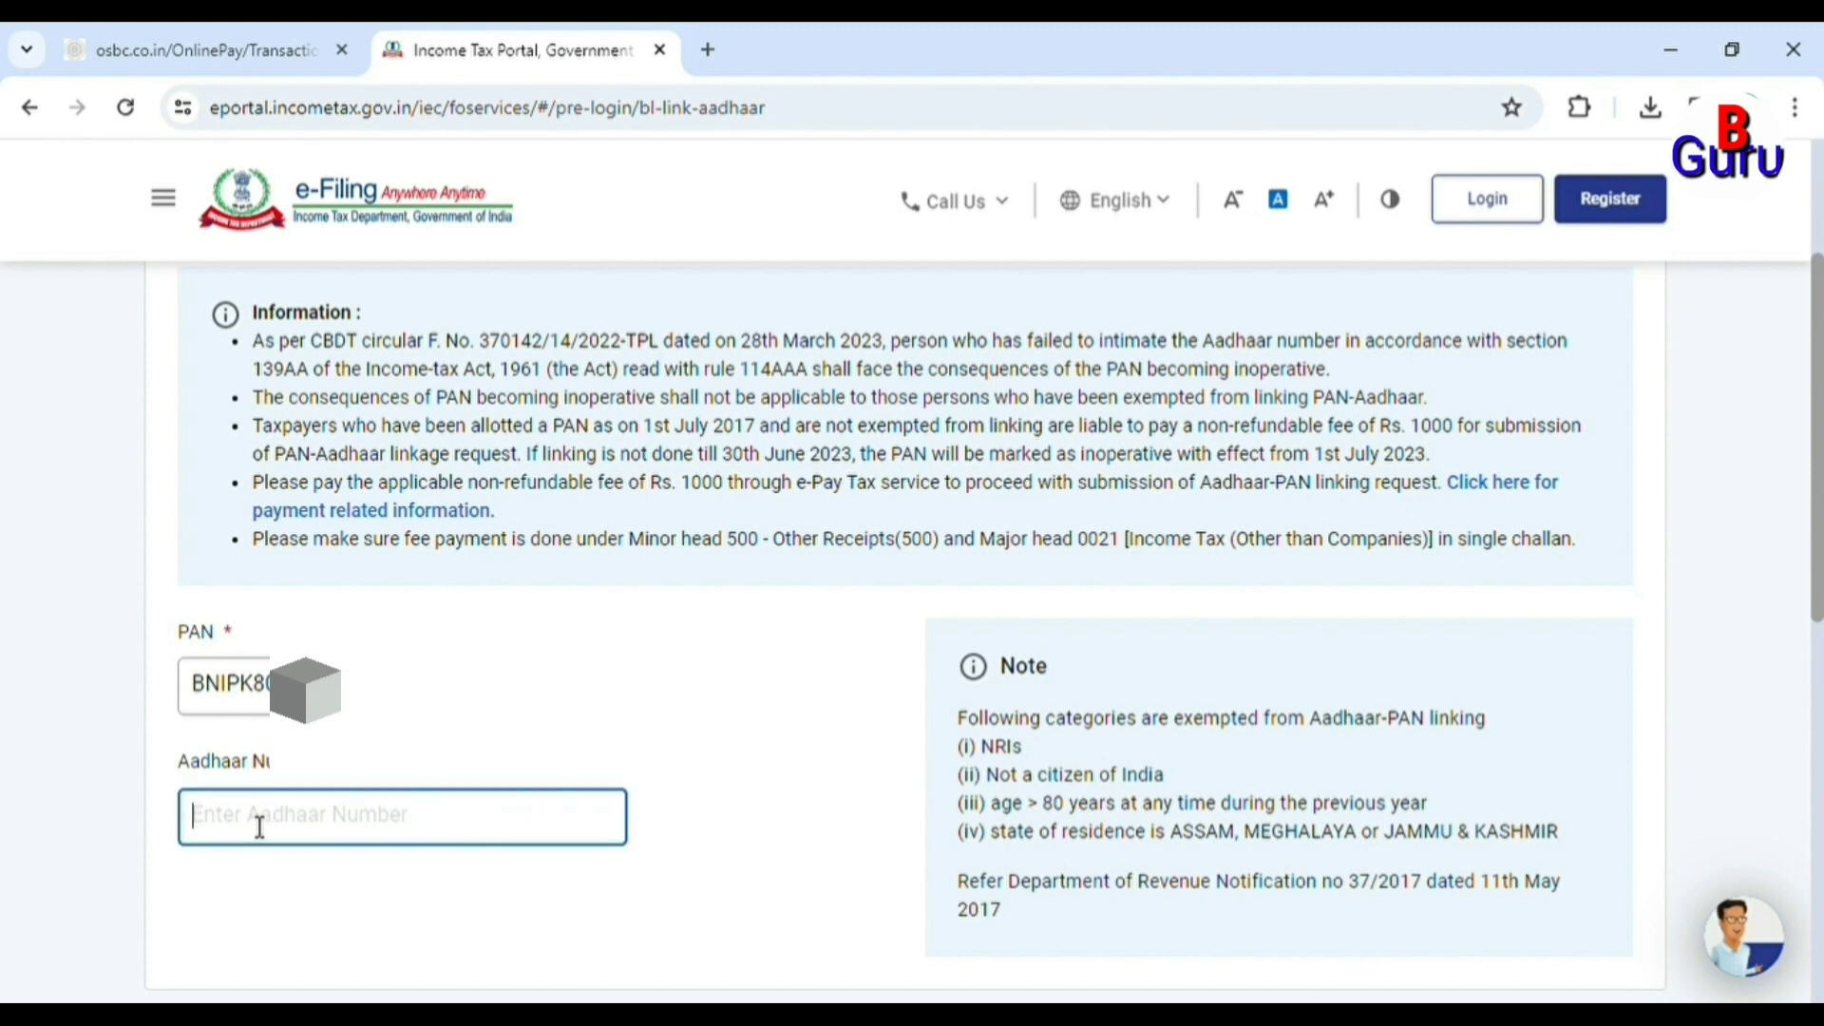
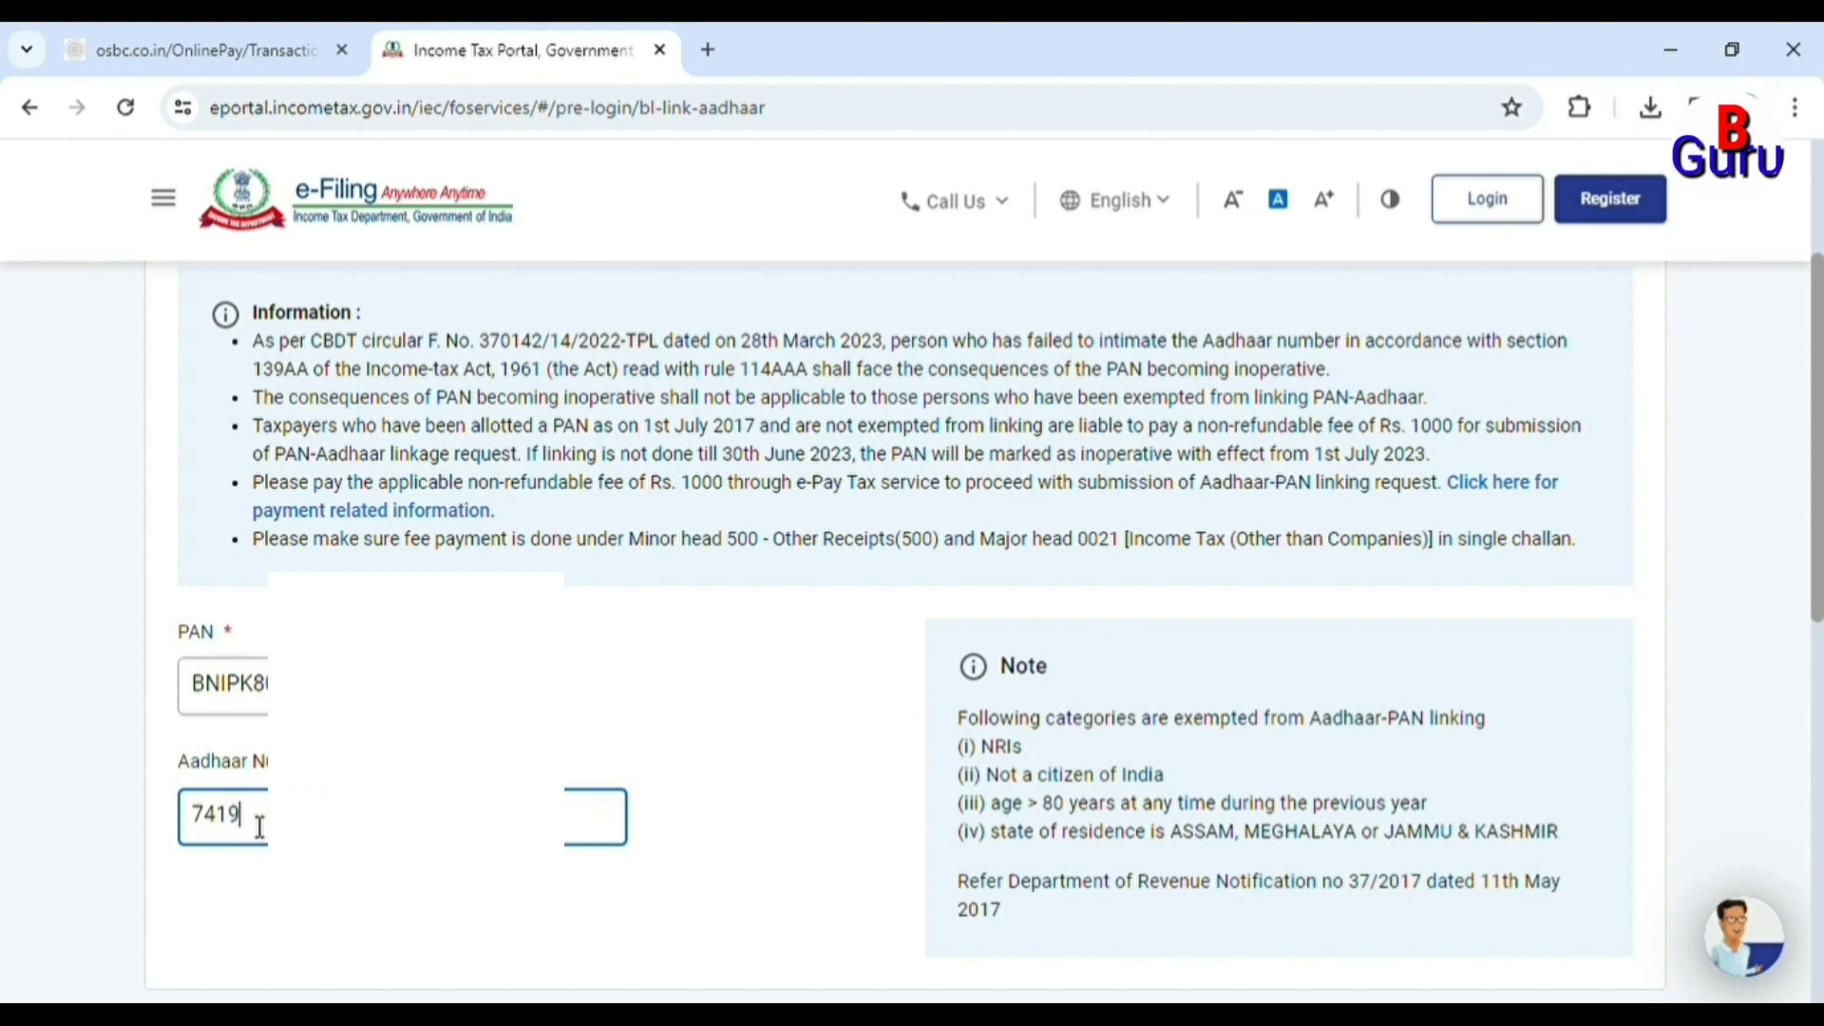
key(Tab)
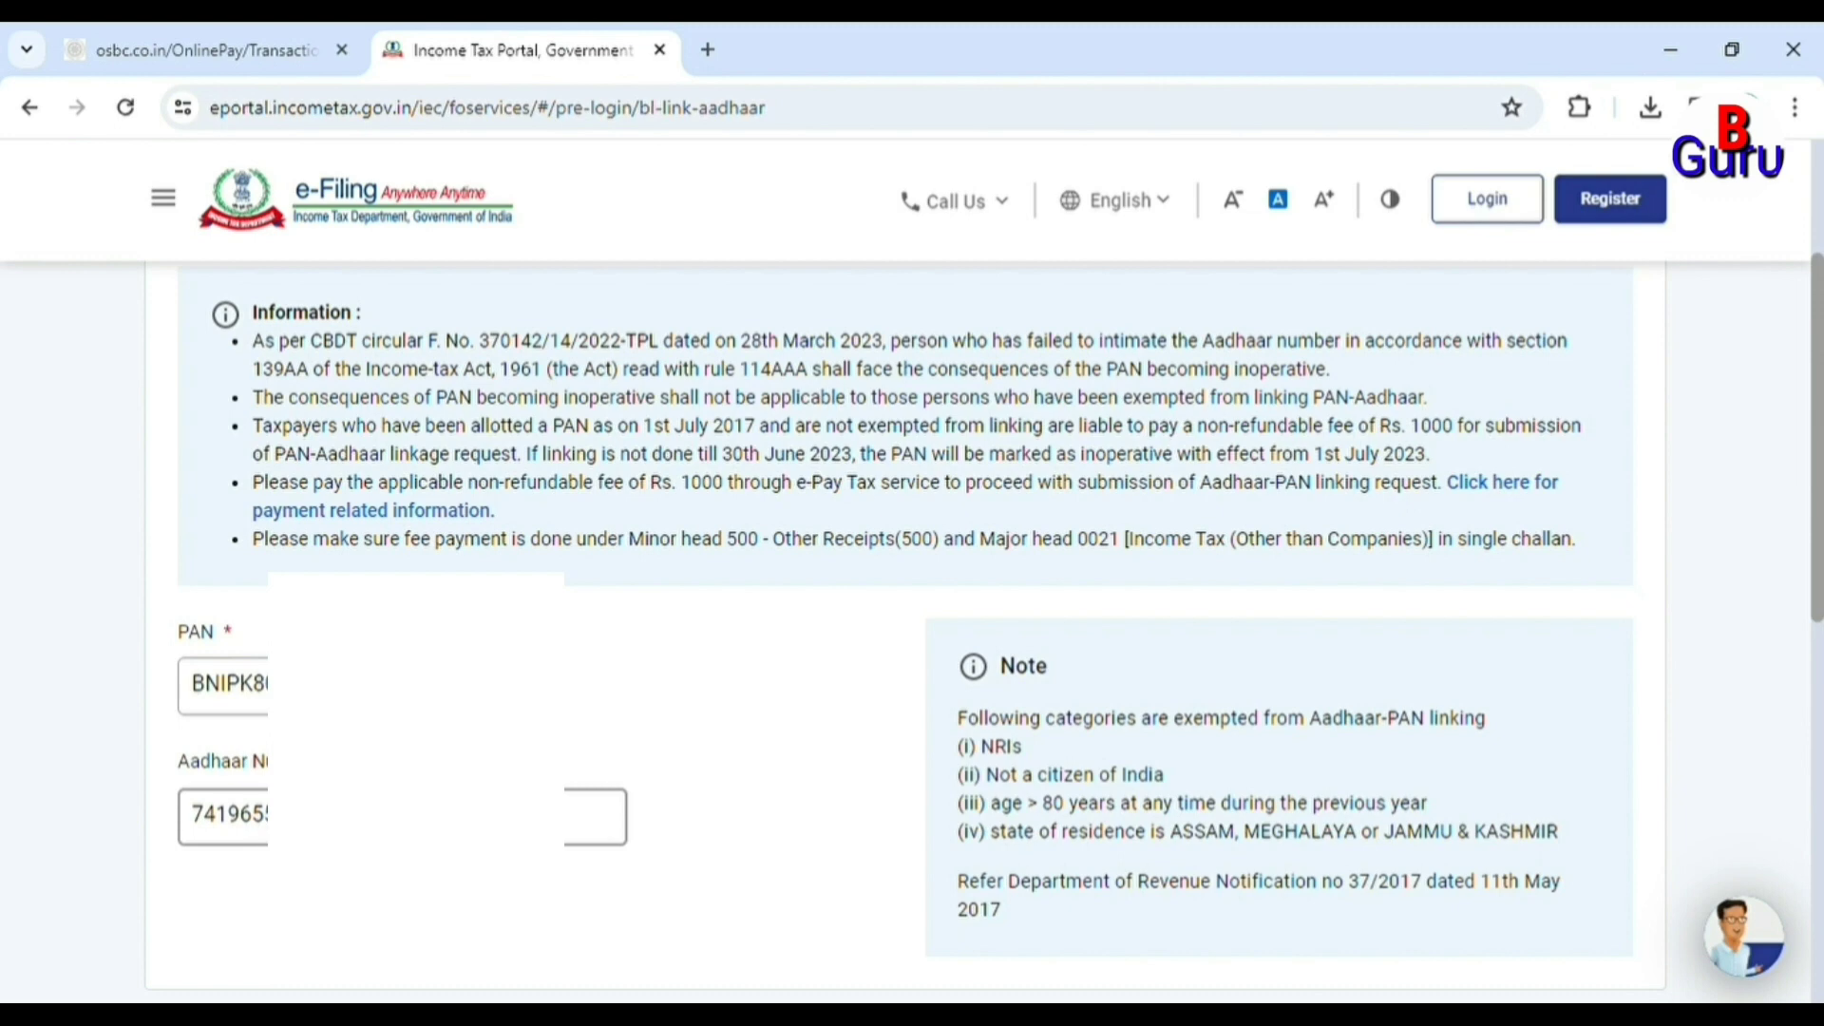
scroll(1559, 802, down, 3)
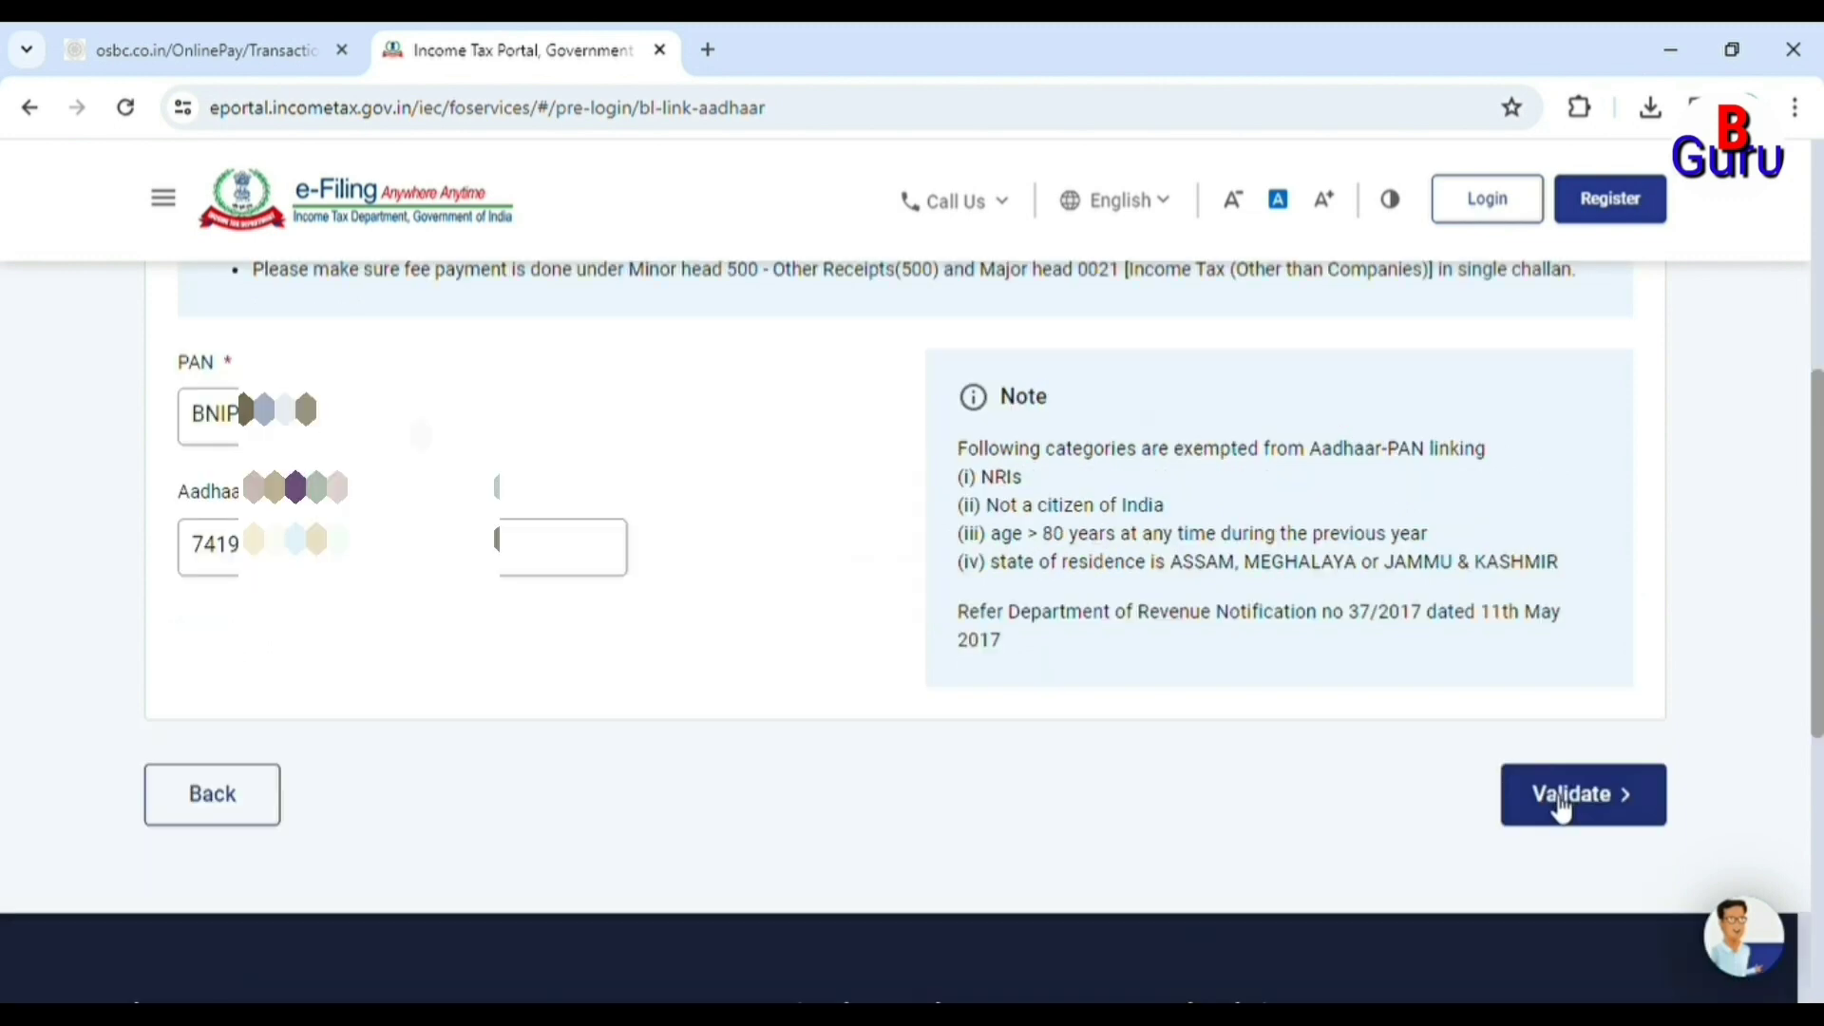
Validate the PAN and Aadhaar details, then continue to pay the fee through e-Pay Tax.
click(1558, 796)
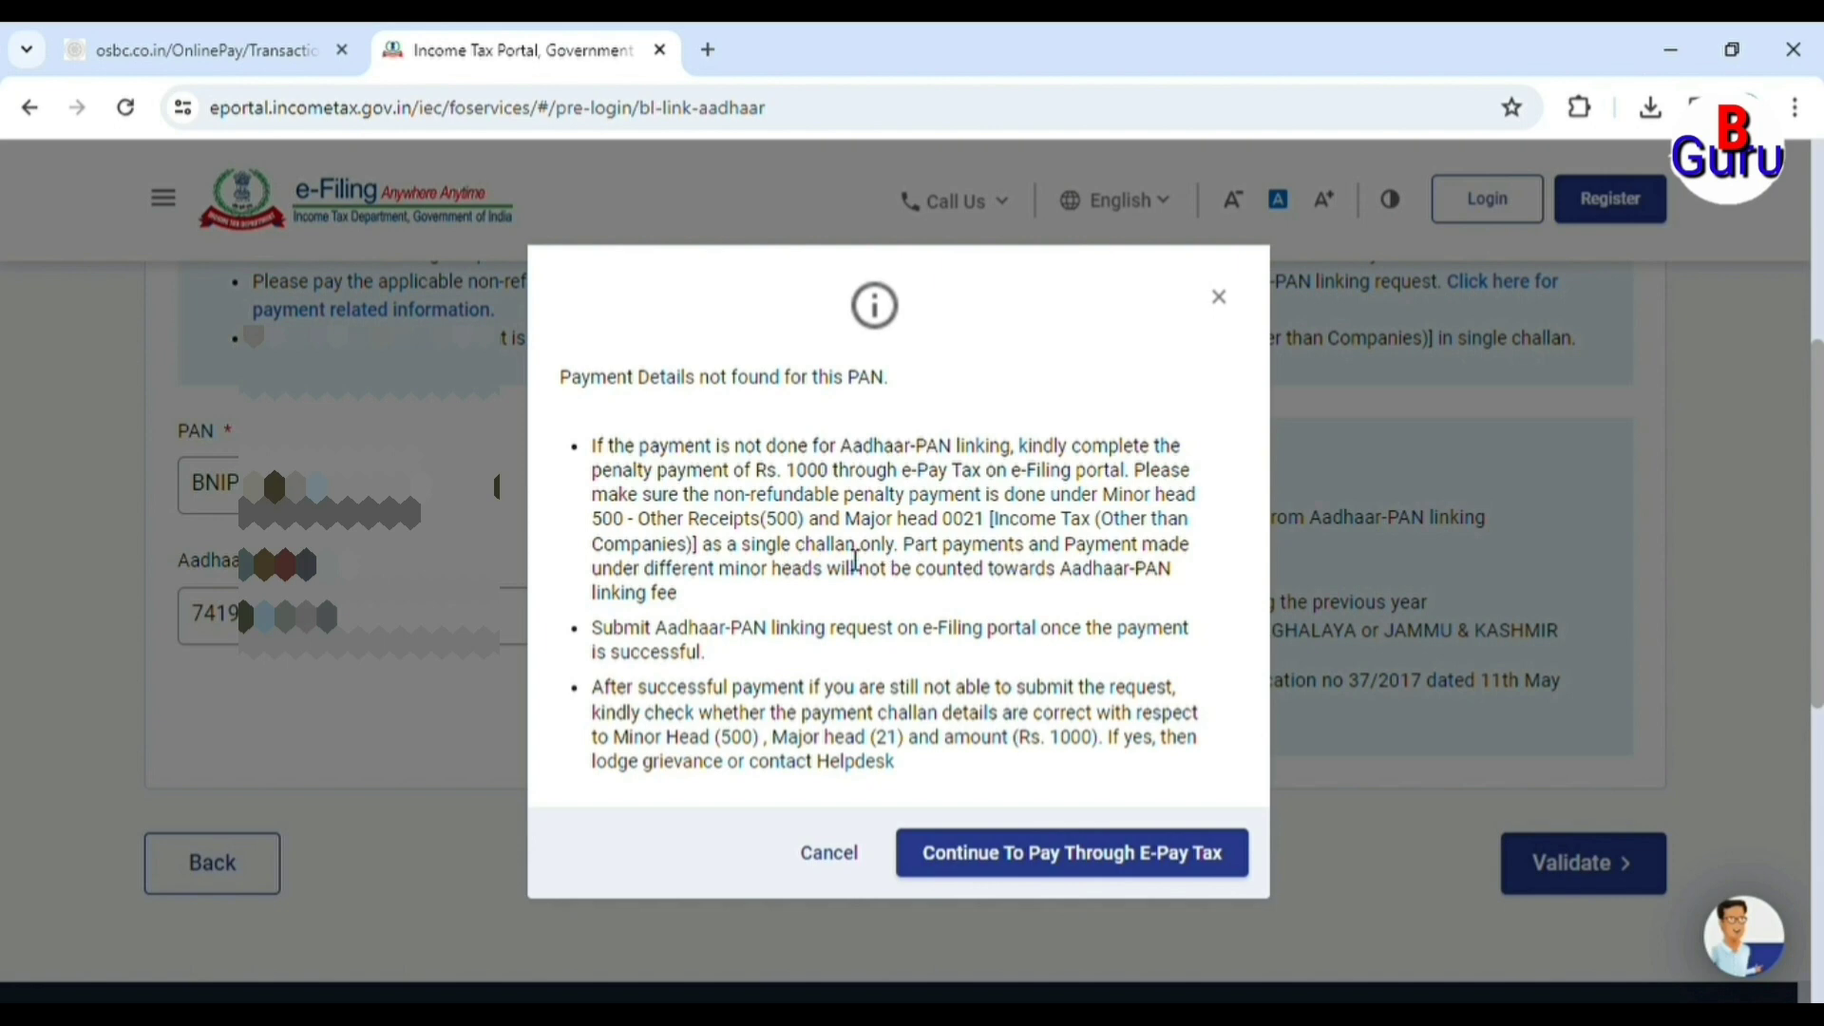
click(1050, 869)
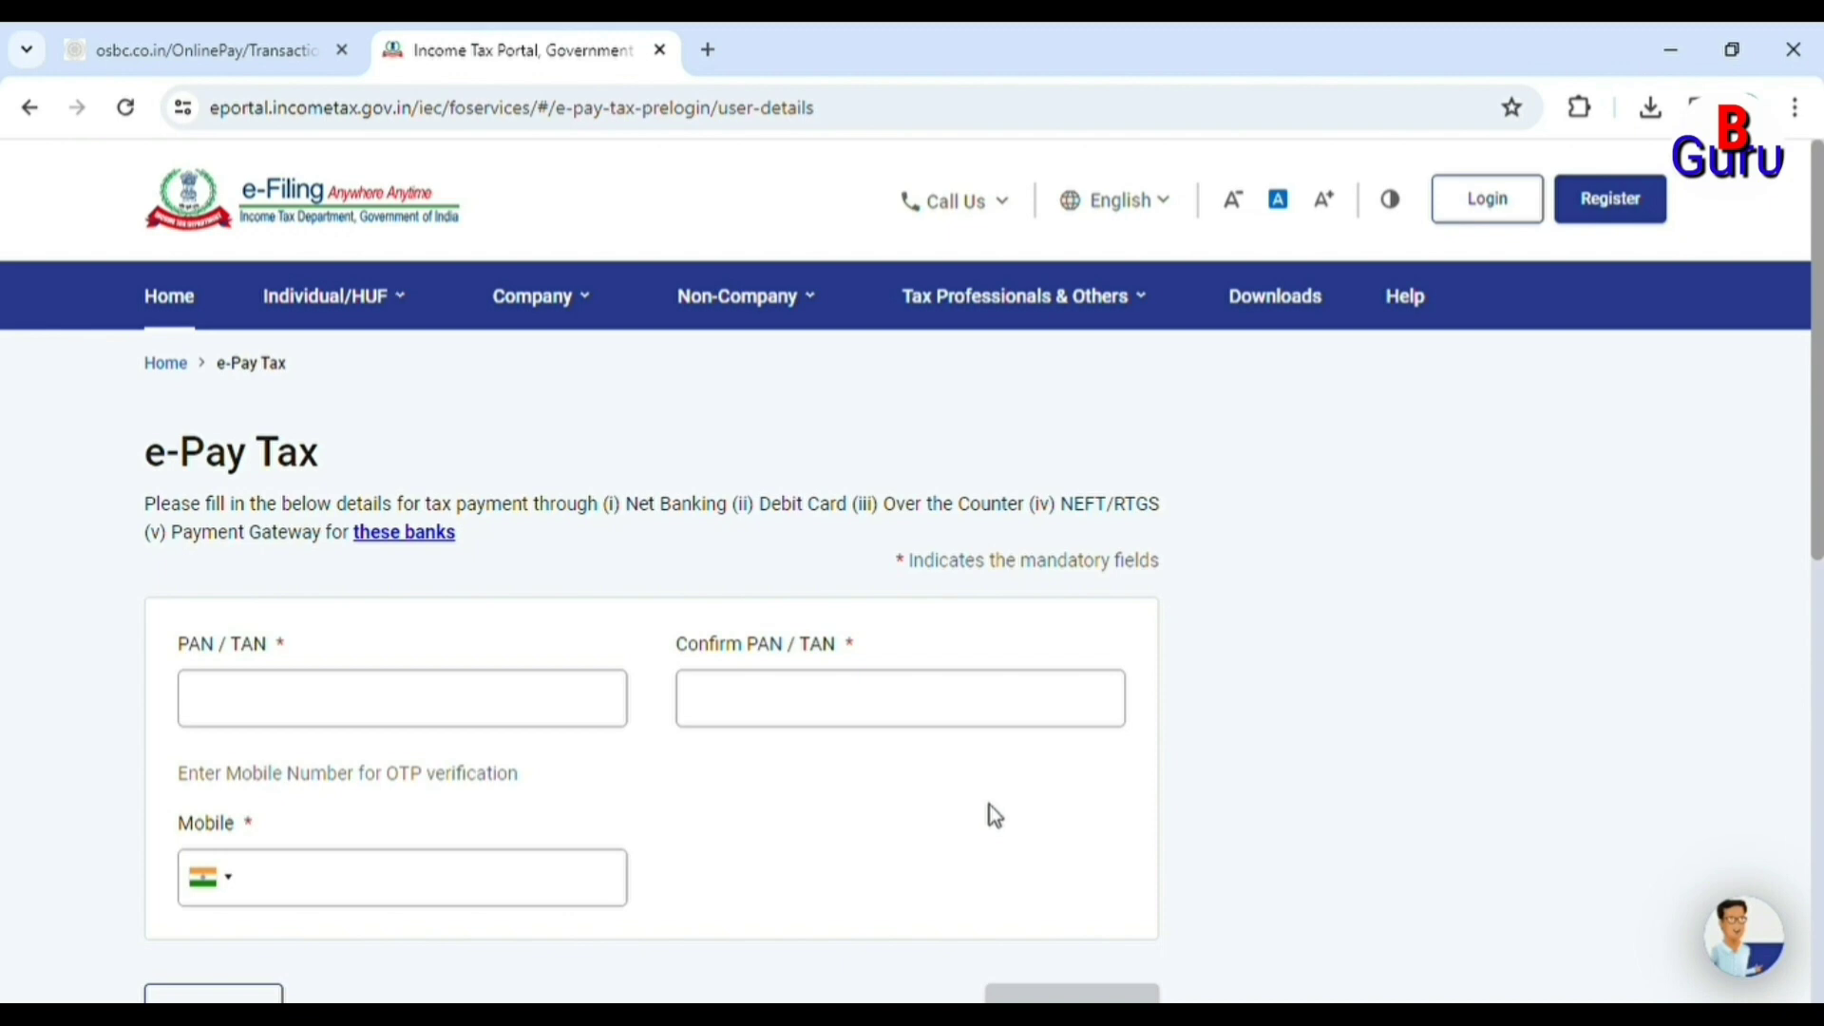
Enter and confirm the PAN plus the mobile number on e-Pay Tax to request an OTP.
scroll(916, 769, down, 3)
scroll(918, 772, up, 3)
click(481, 717)
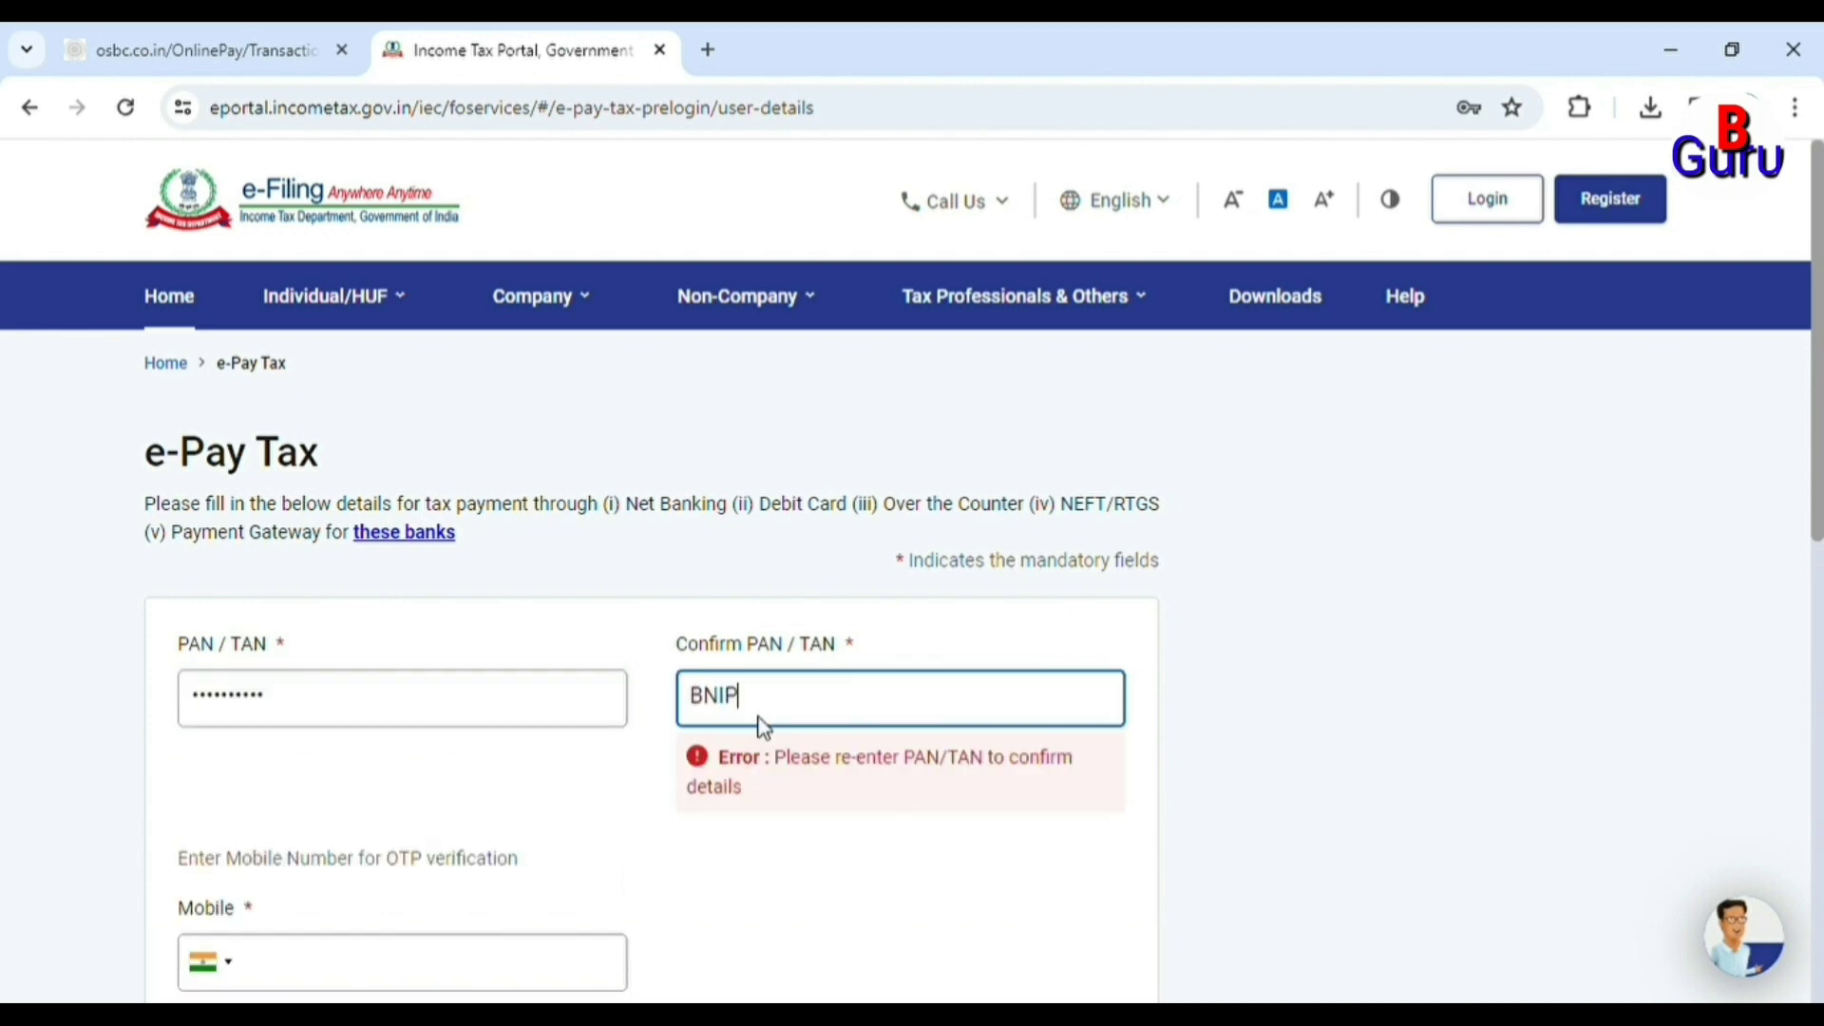
text(K)
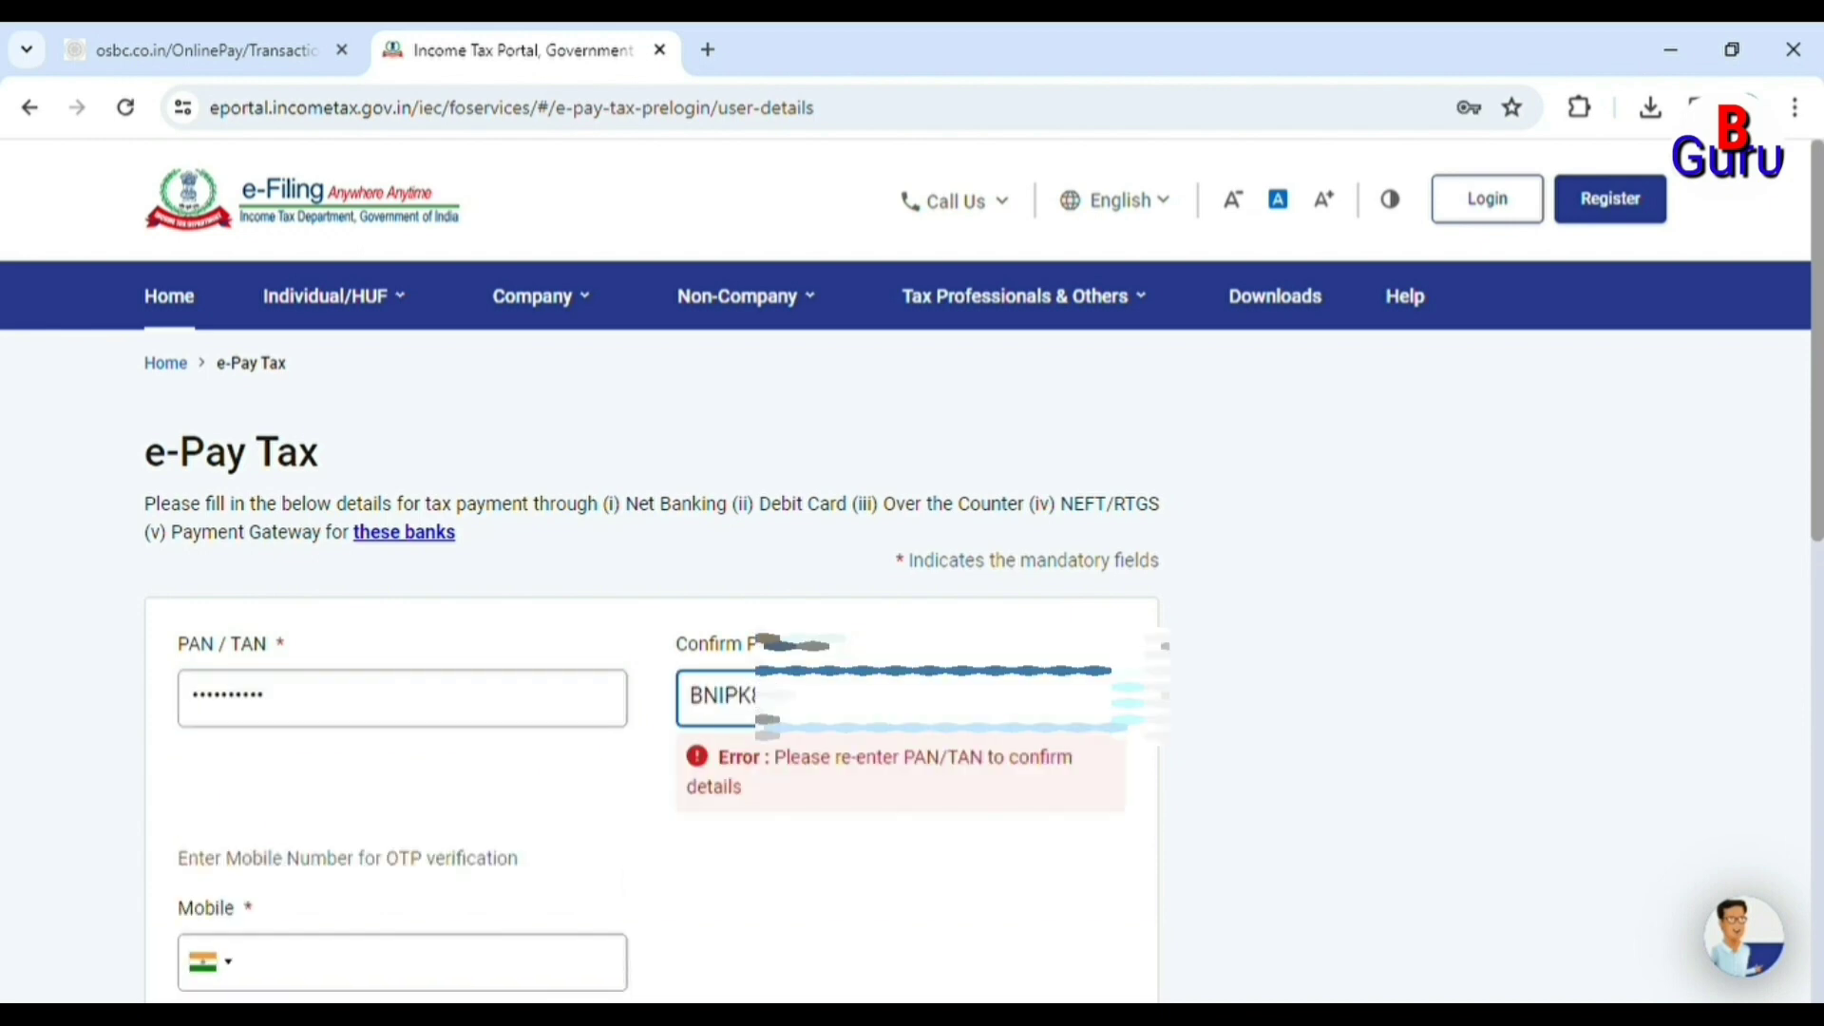
text(8)
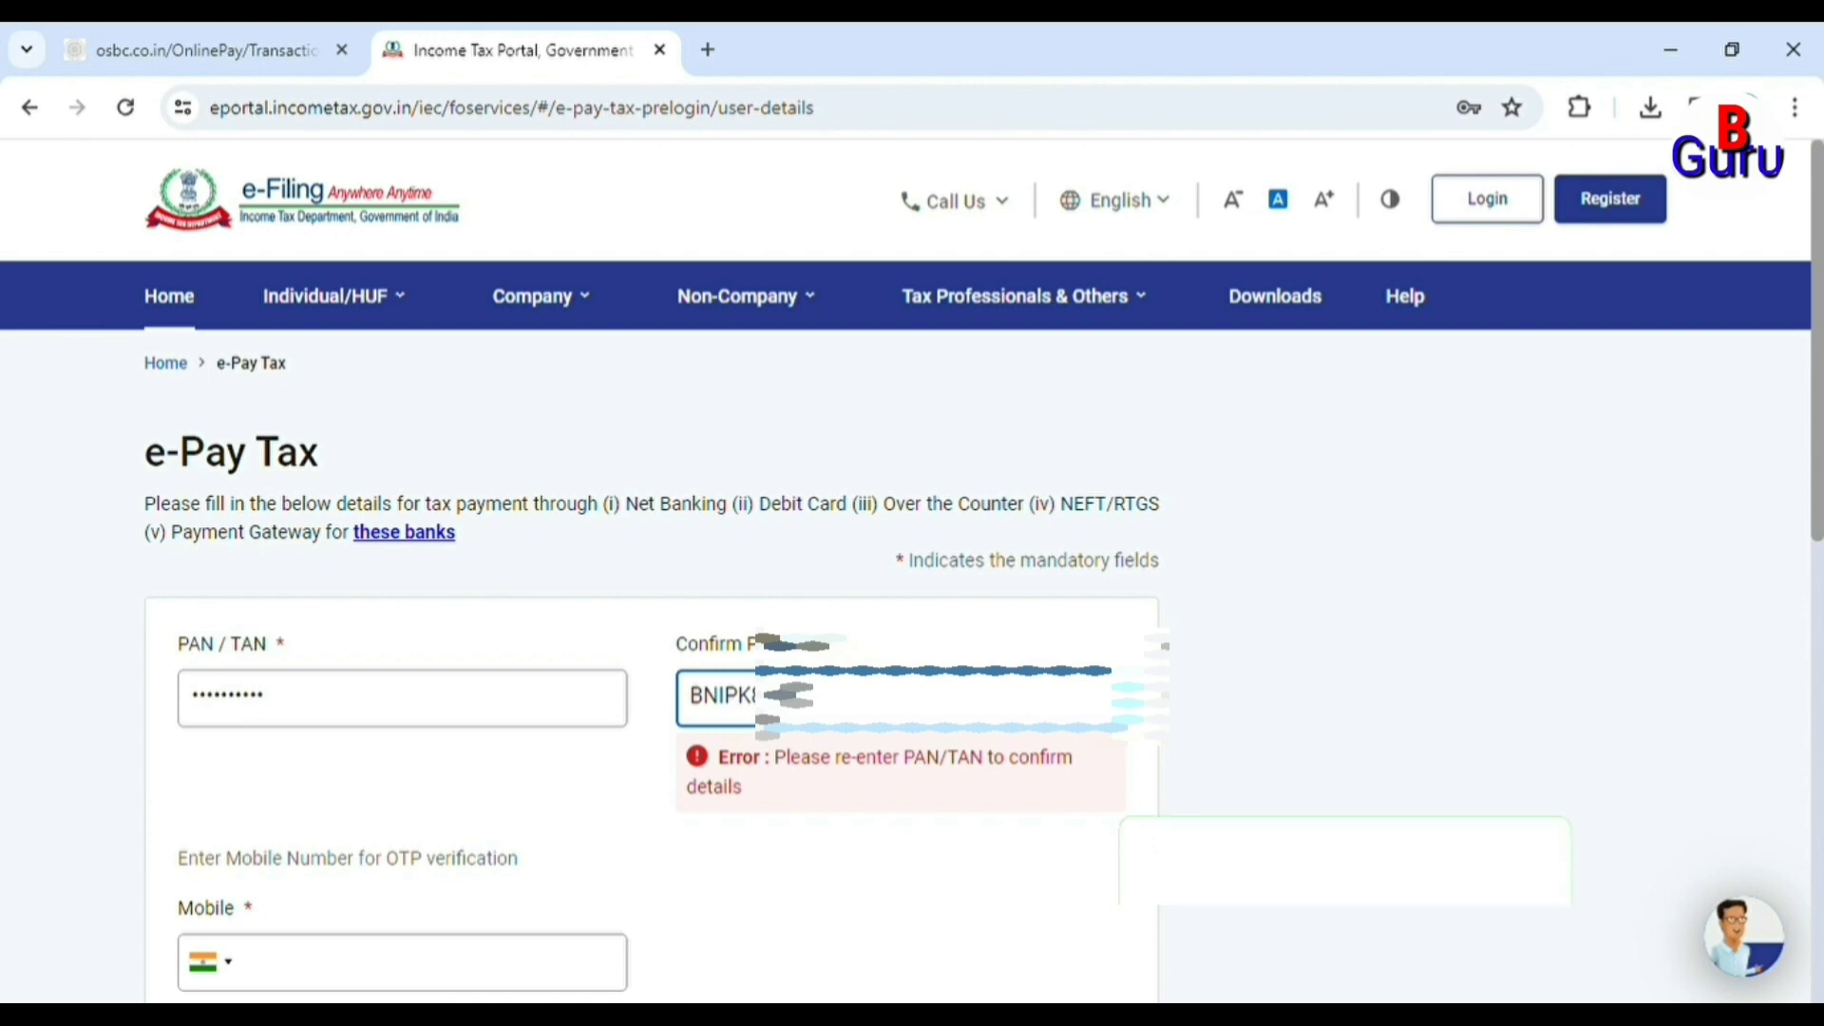
click(455, 894)
scroll(492, 652, down, 2)
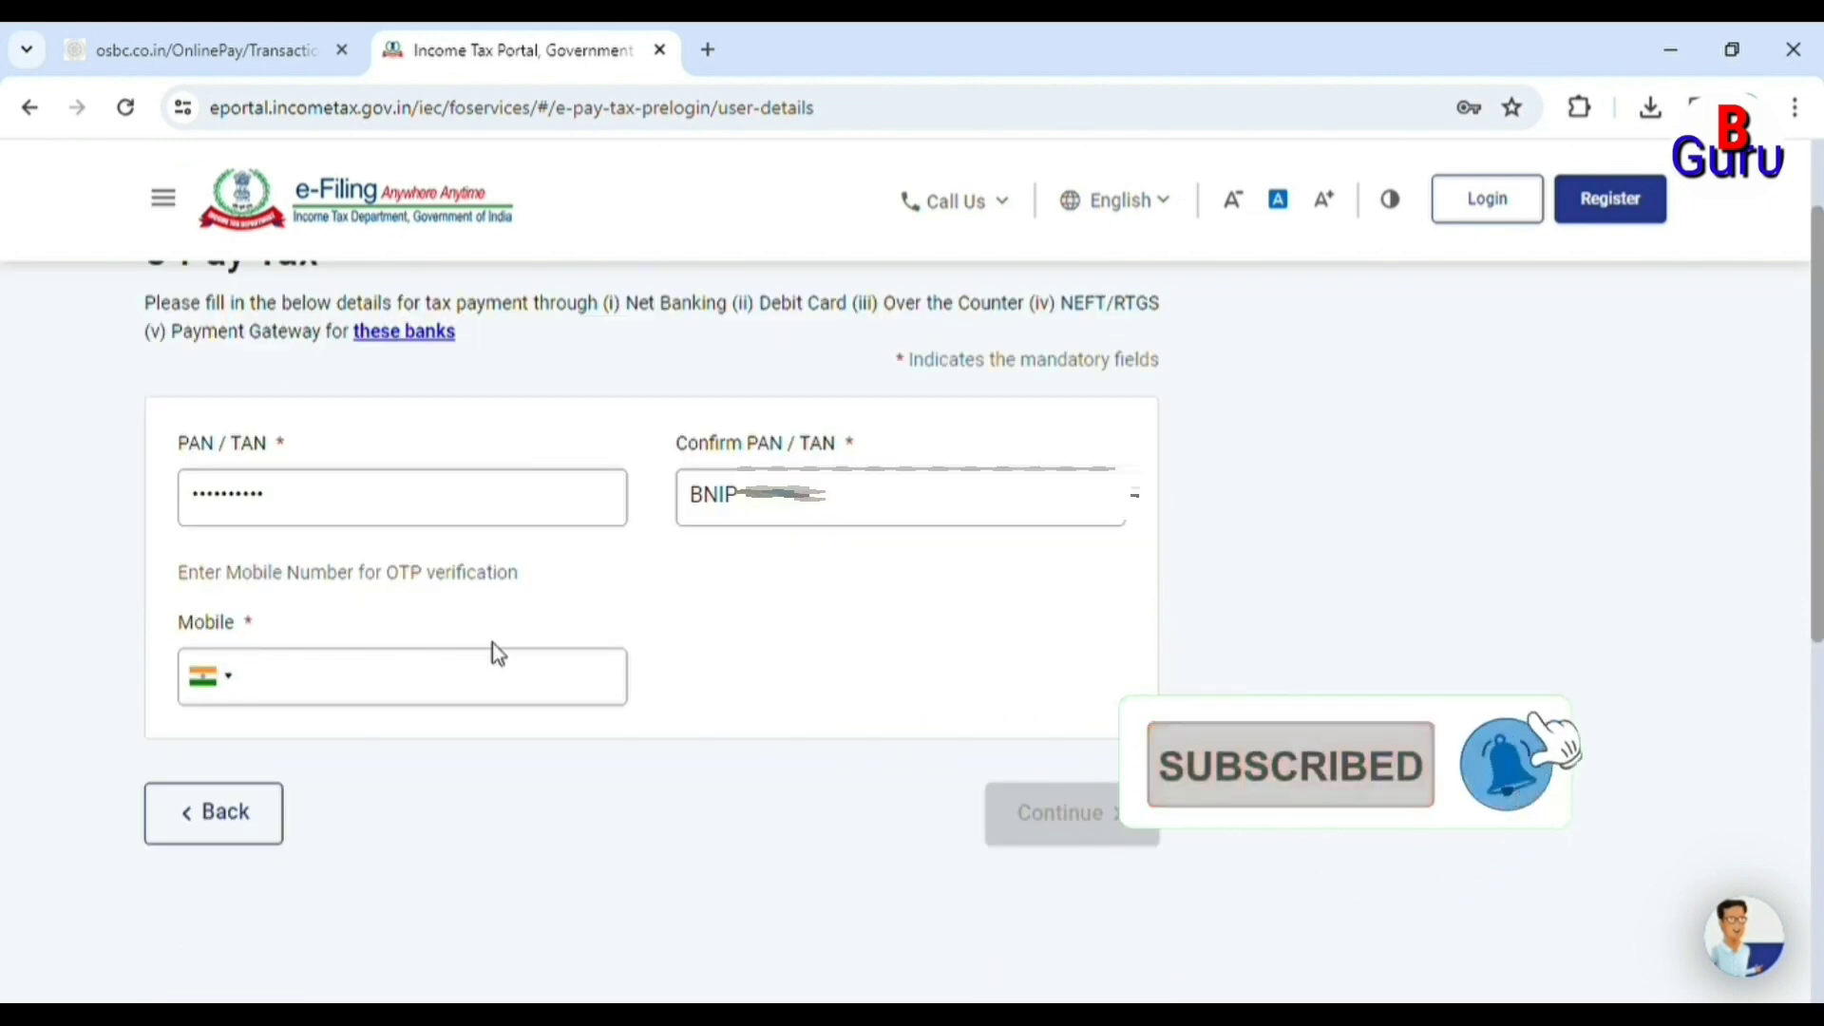
text(9111)
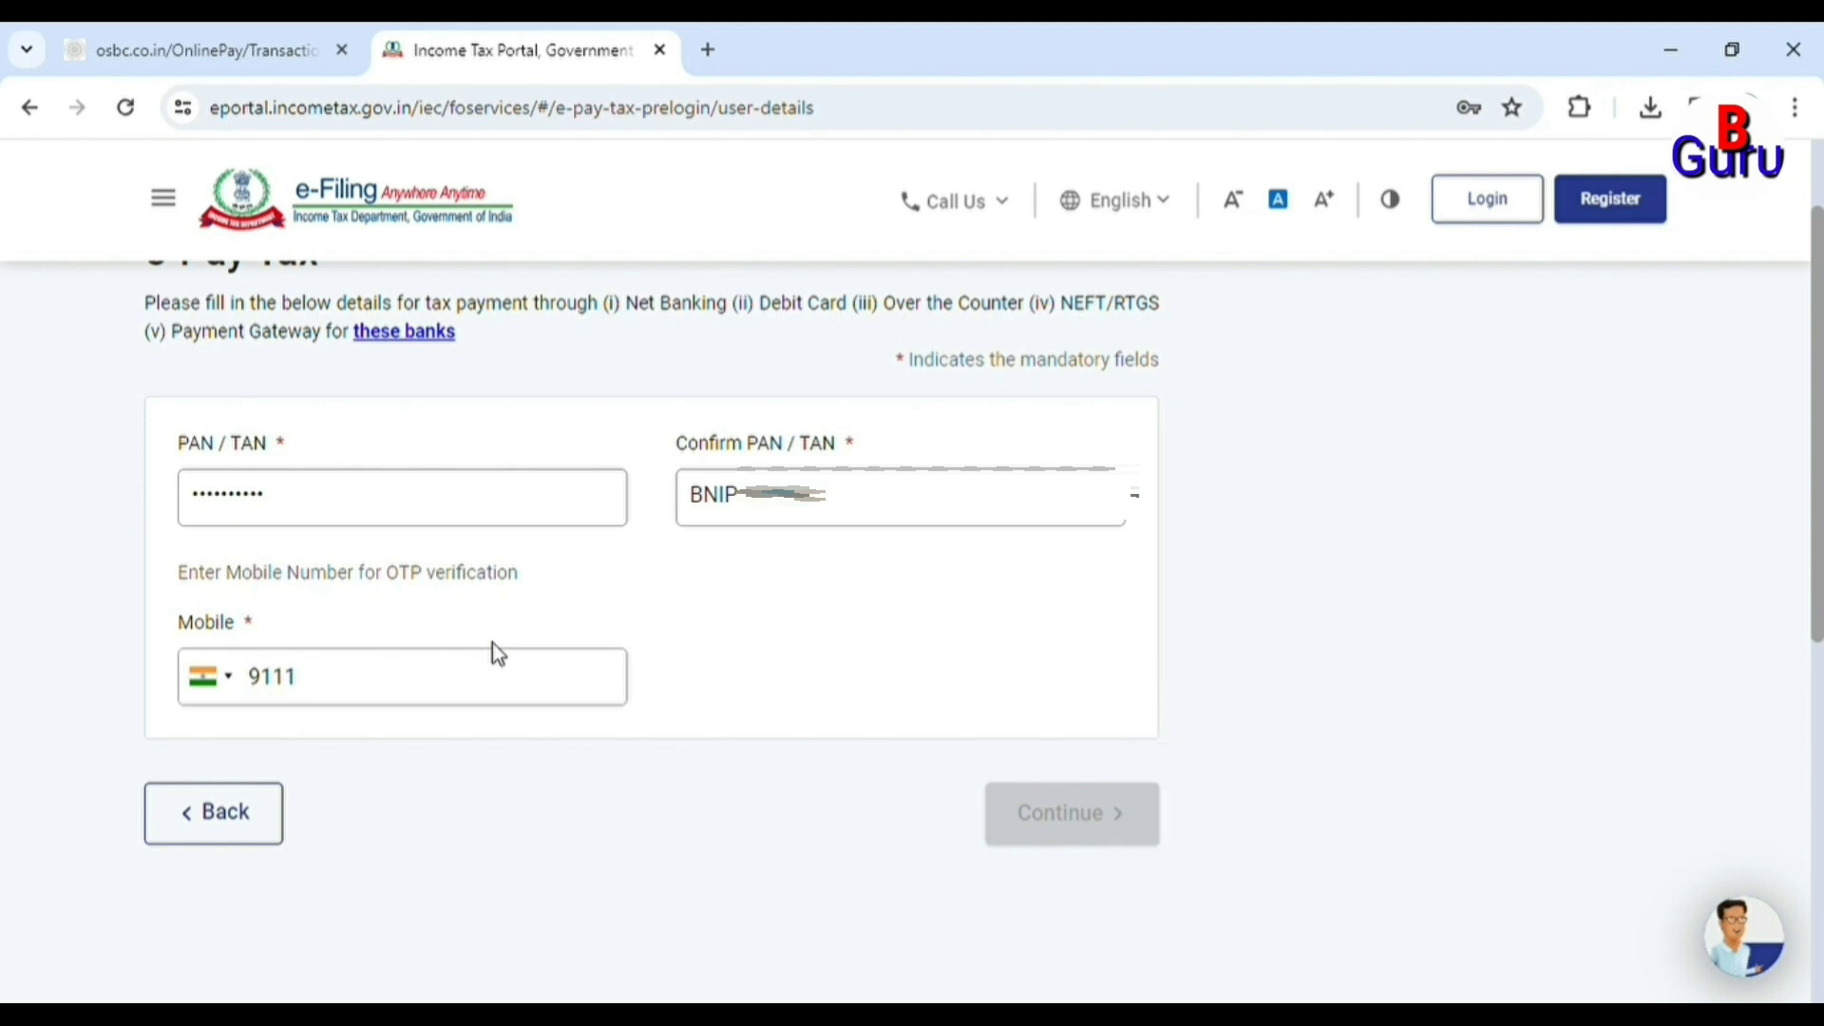
text(XXXXXX)
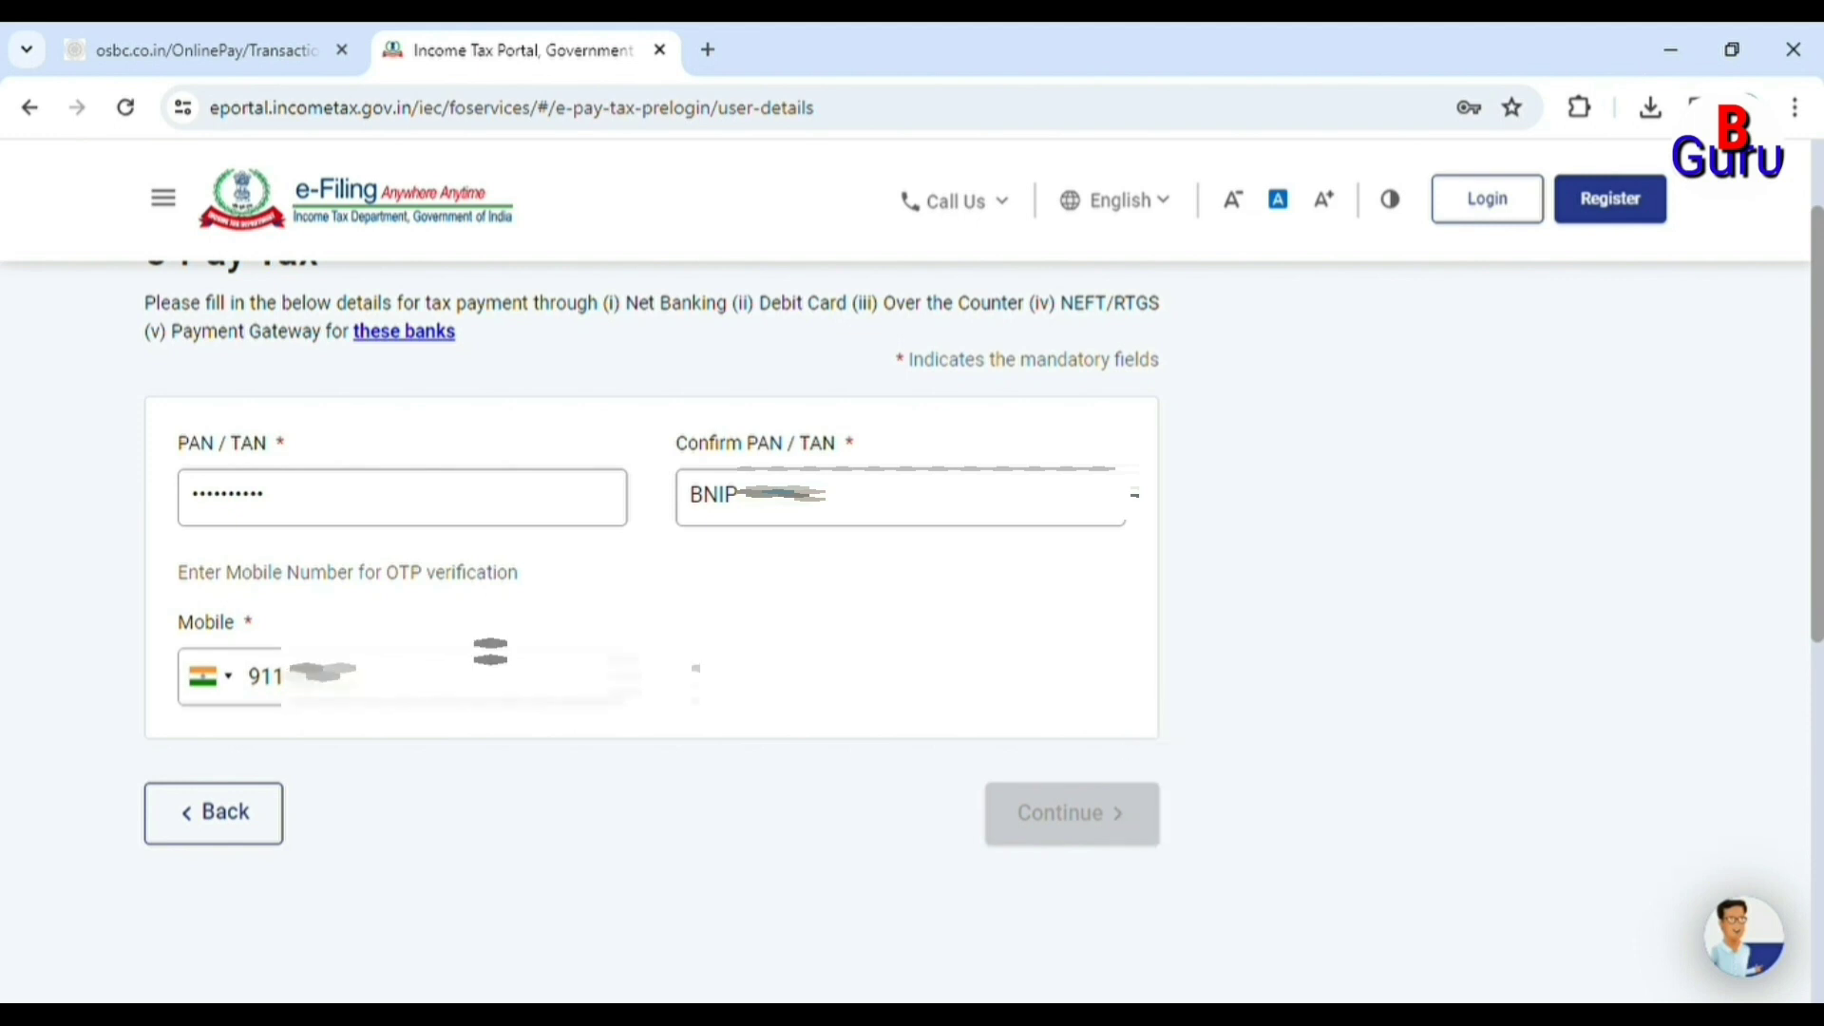
text(X)
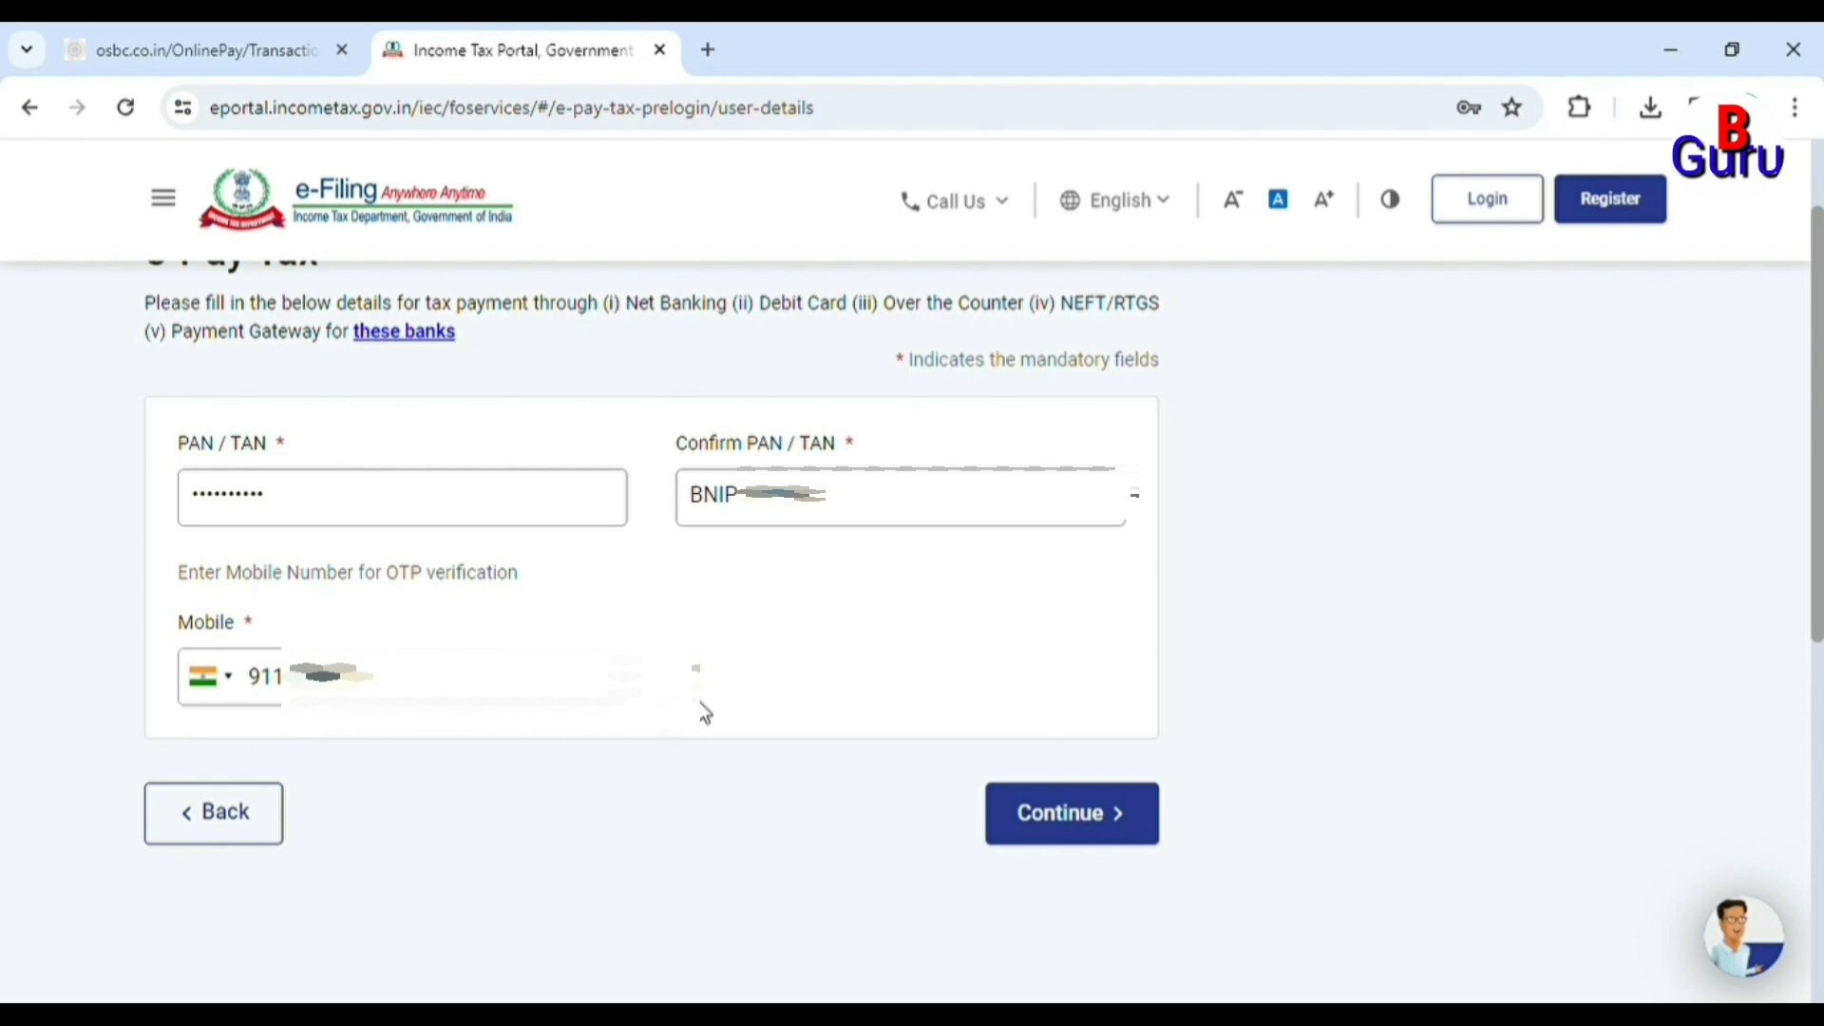
click(1073, 835)
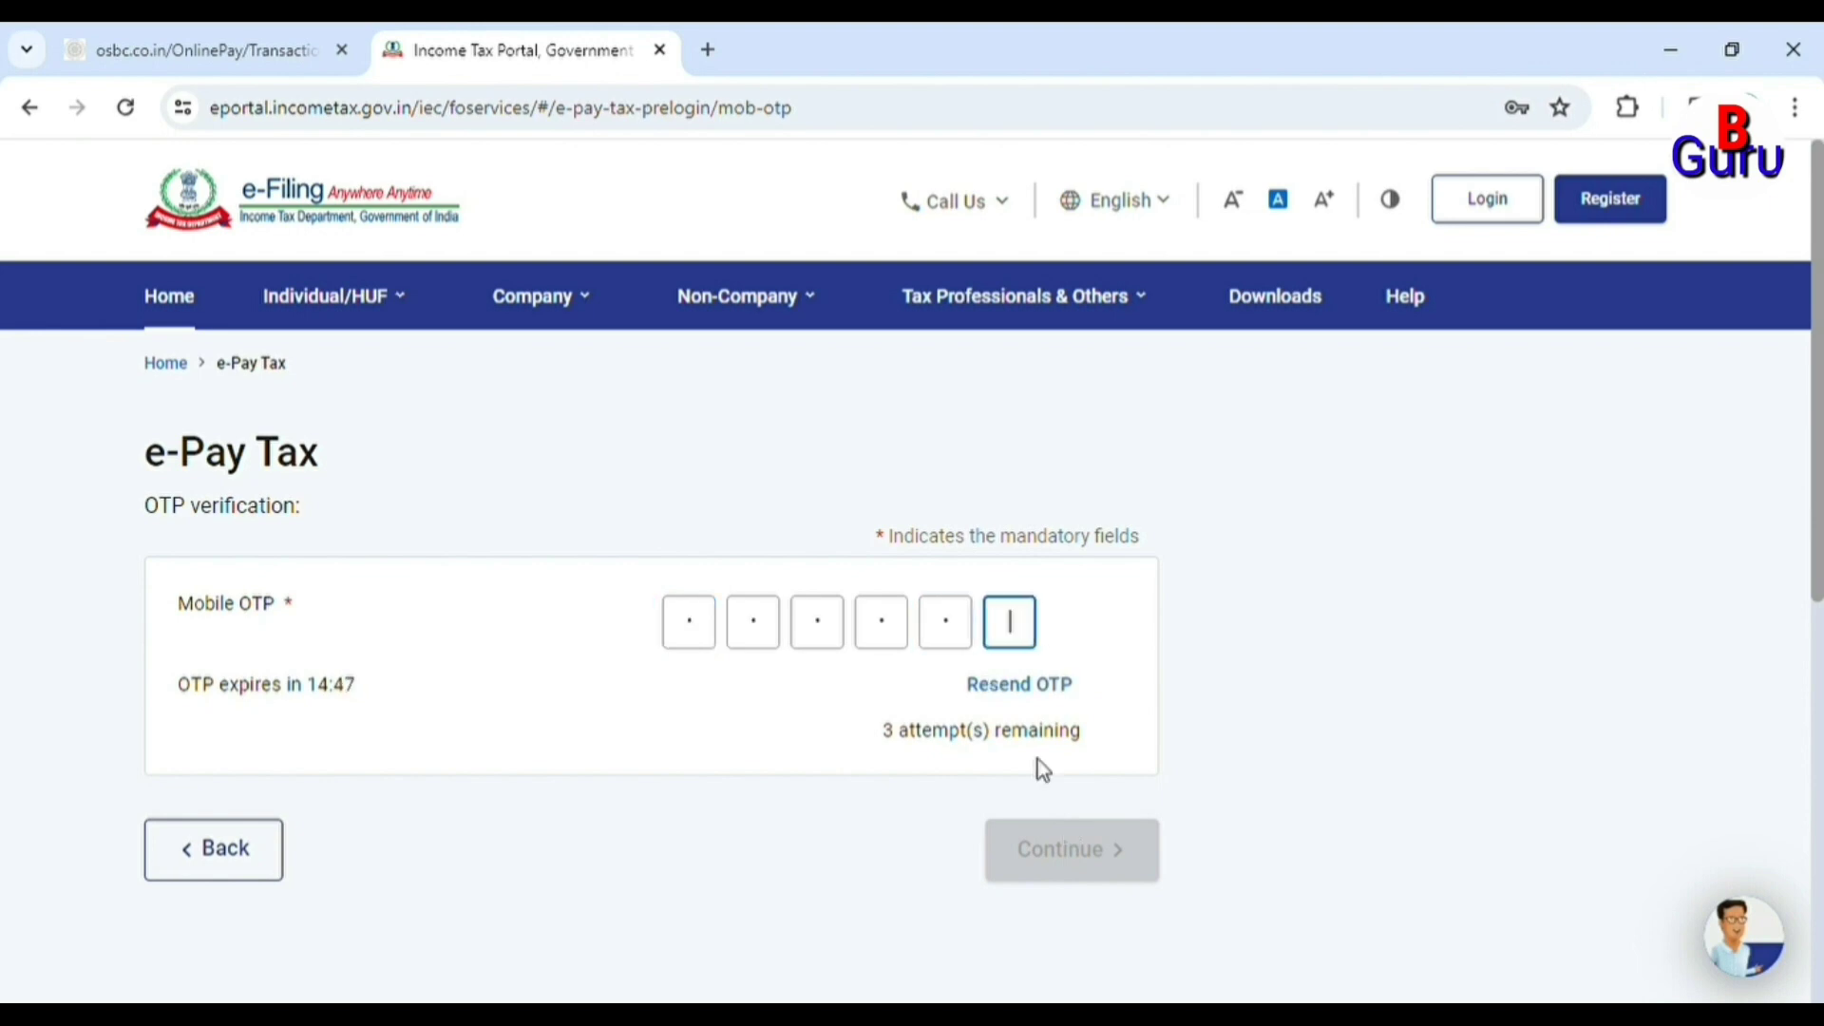
Enter the six-digit mobile OTP, verify it, and continue past the success page.
text(0)
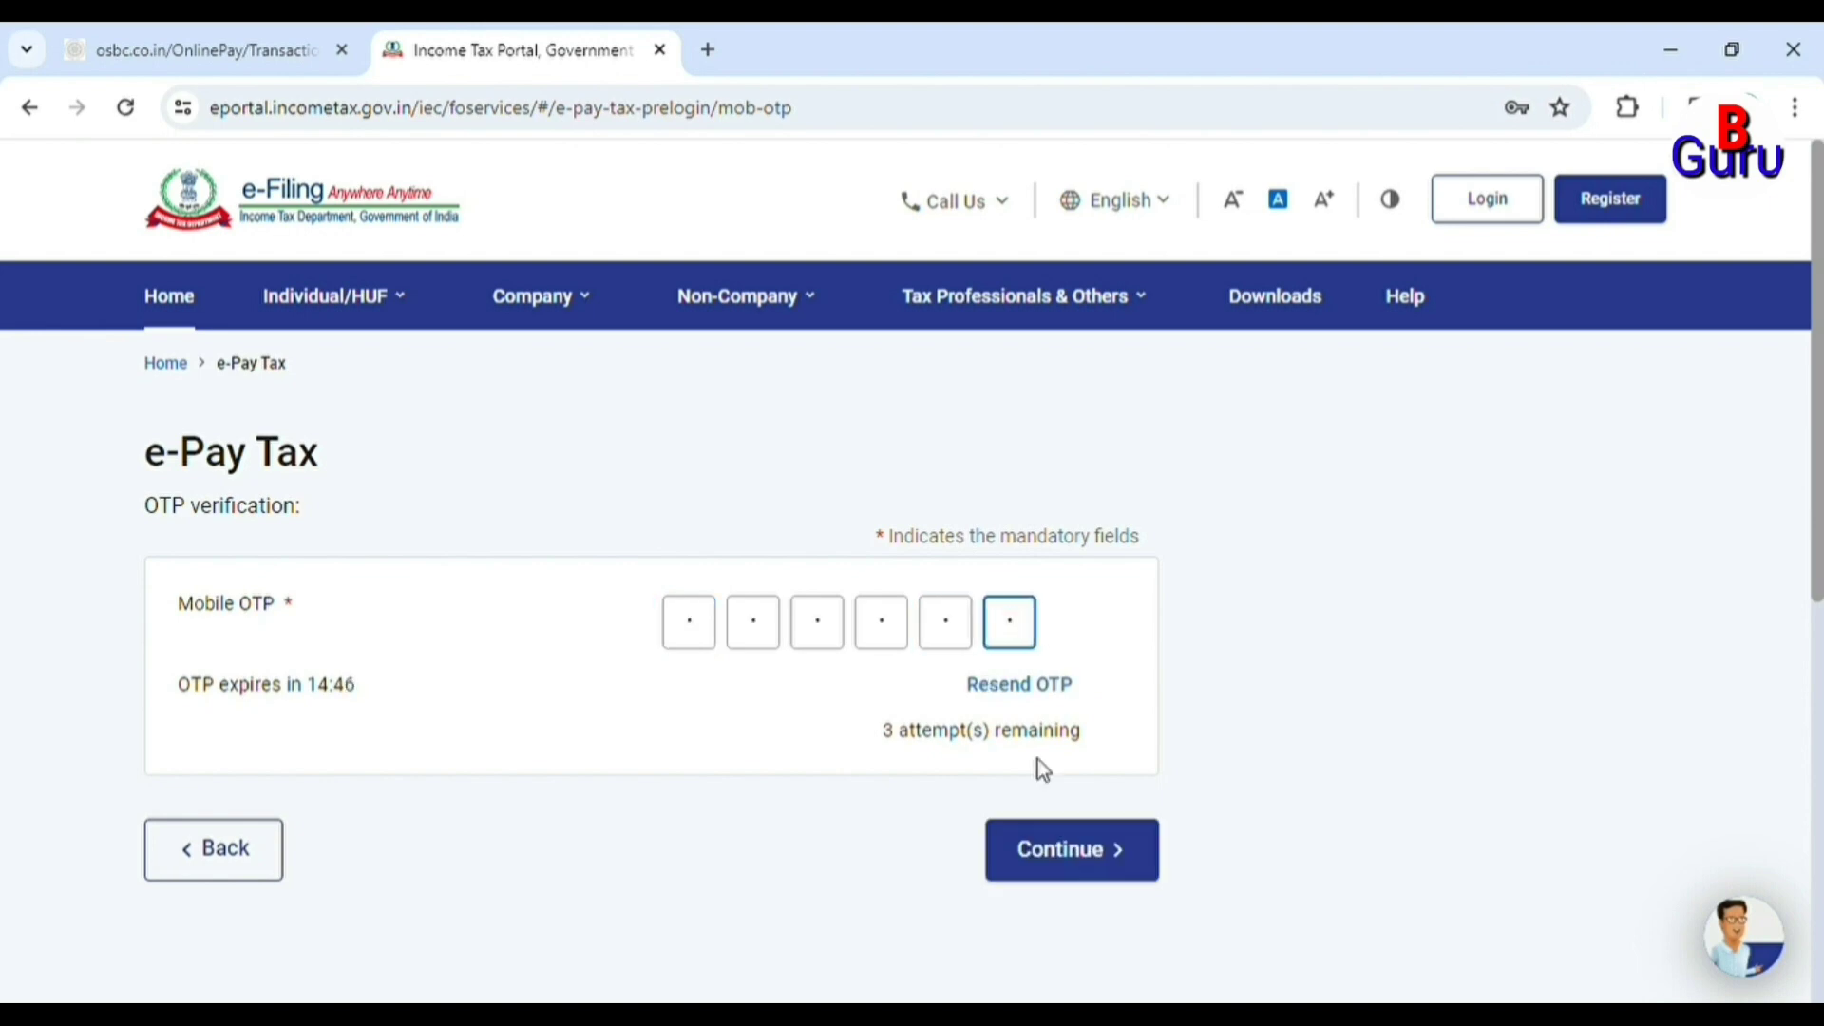
click(1099, 872)
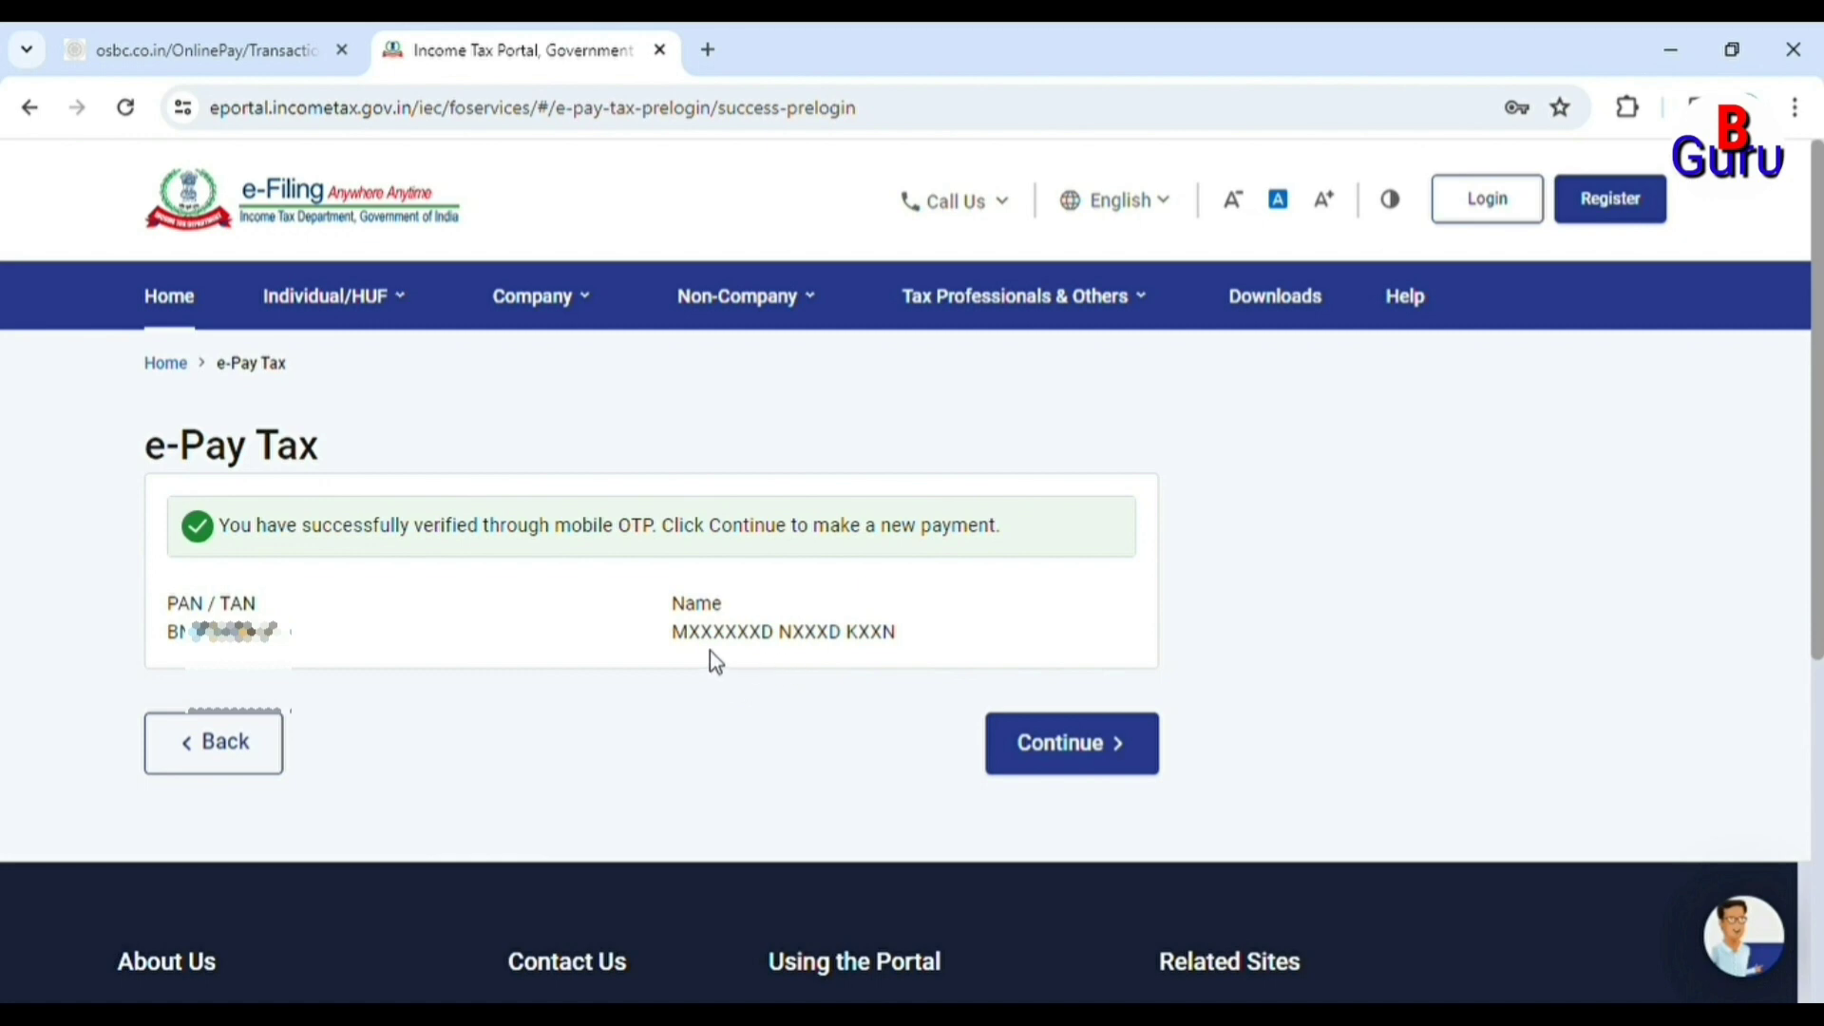
click(1100, 744)
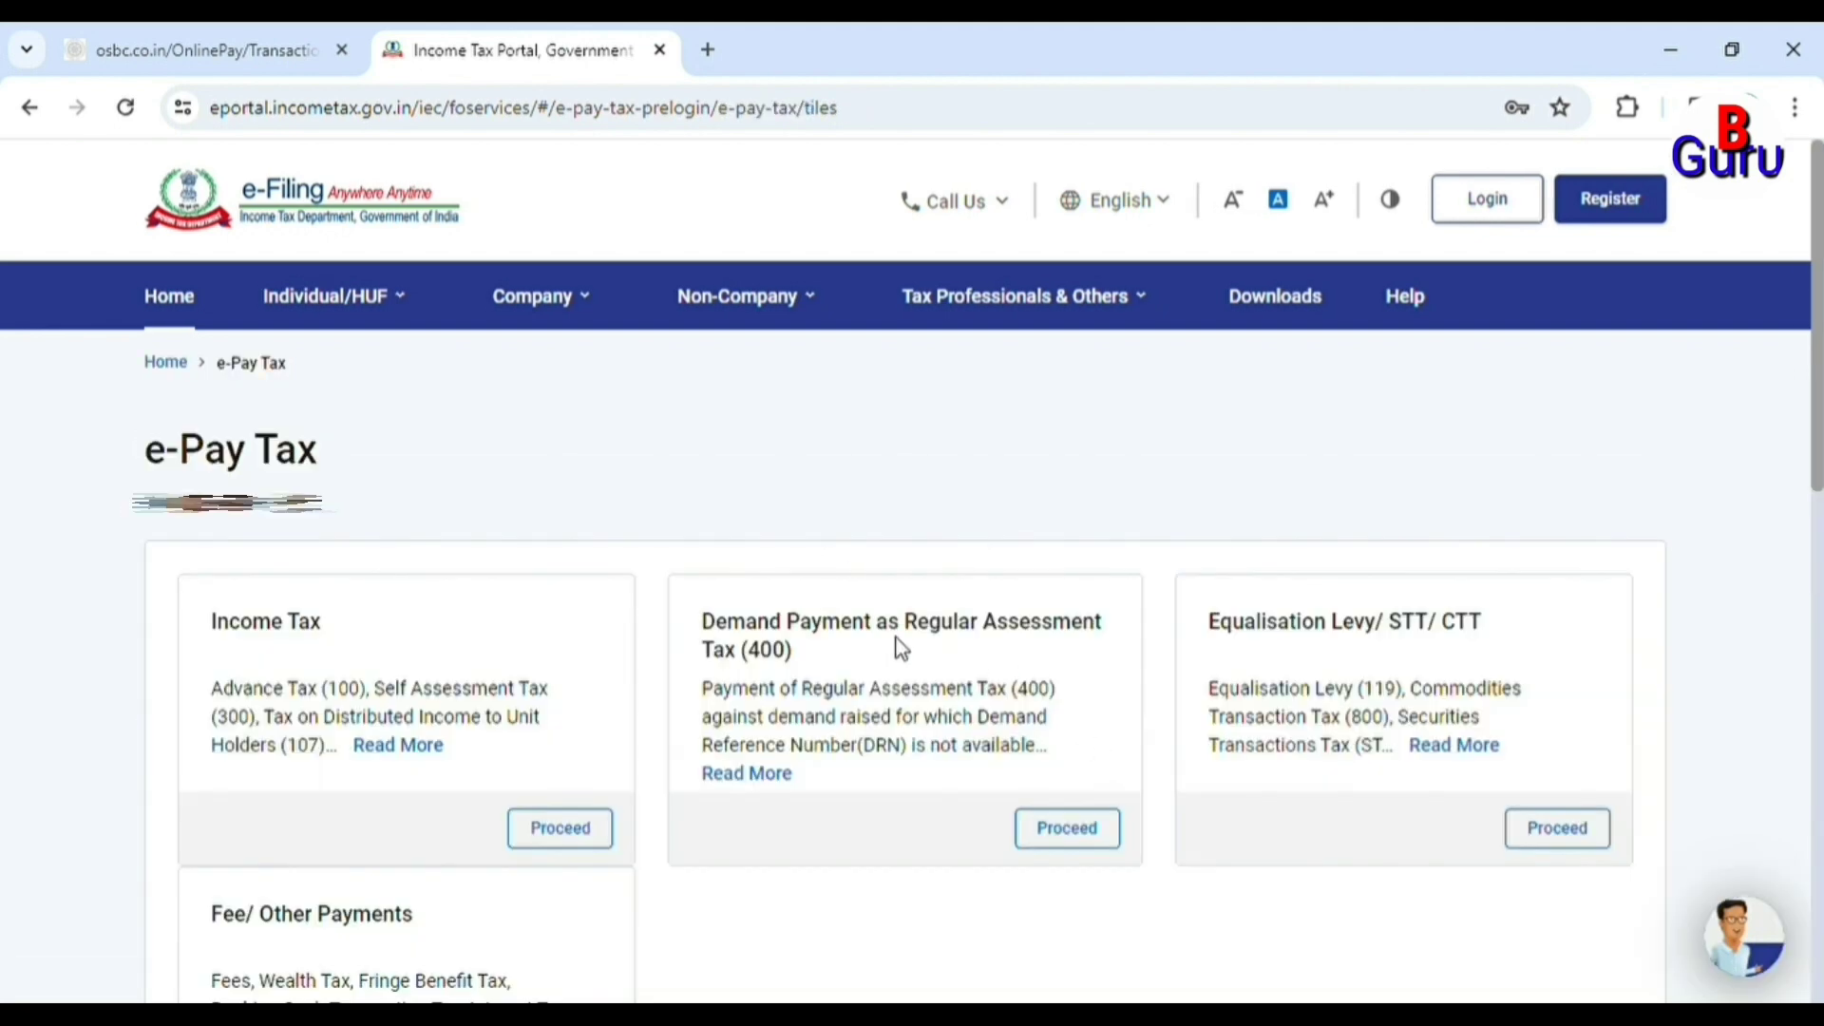
Proceed with a new Income Tax payment and open the Assessment Year list.
scroll(853, 633, down, 1)
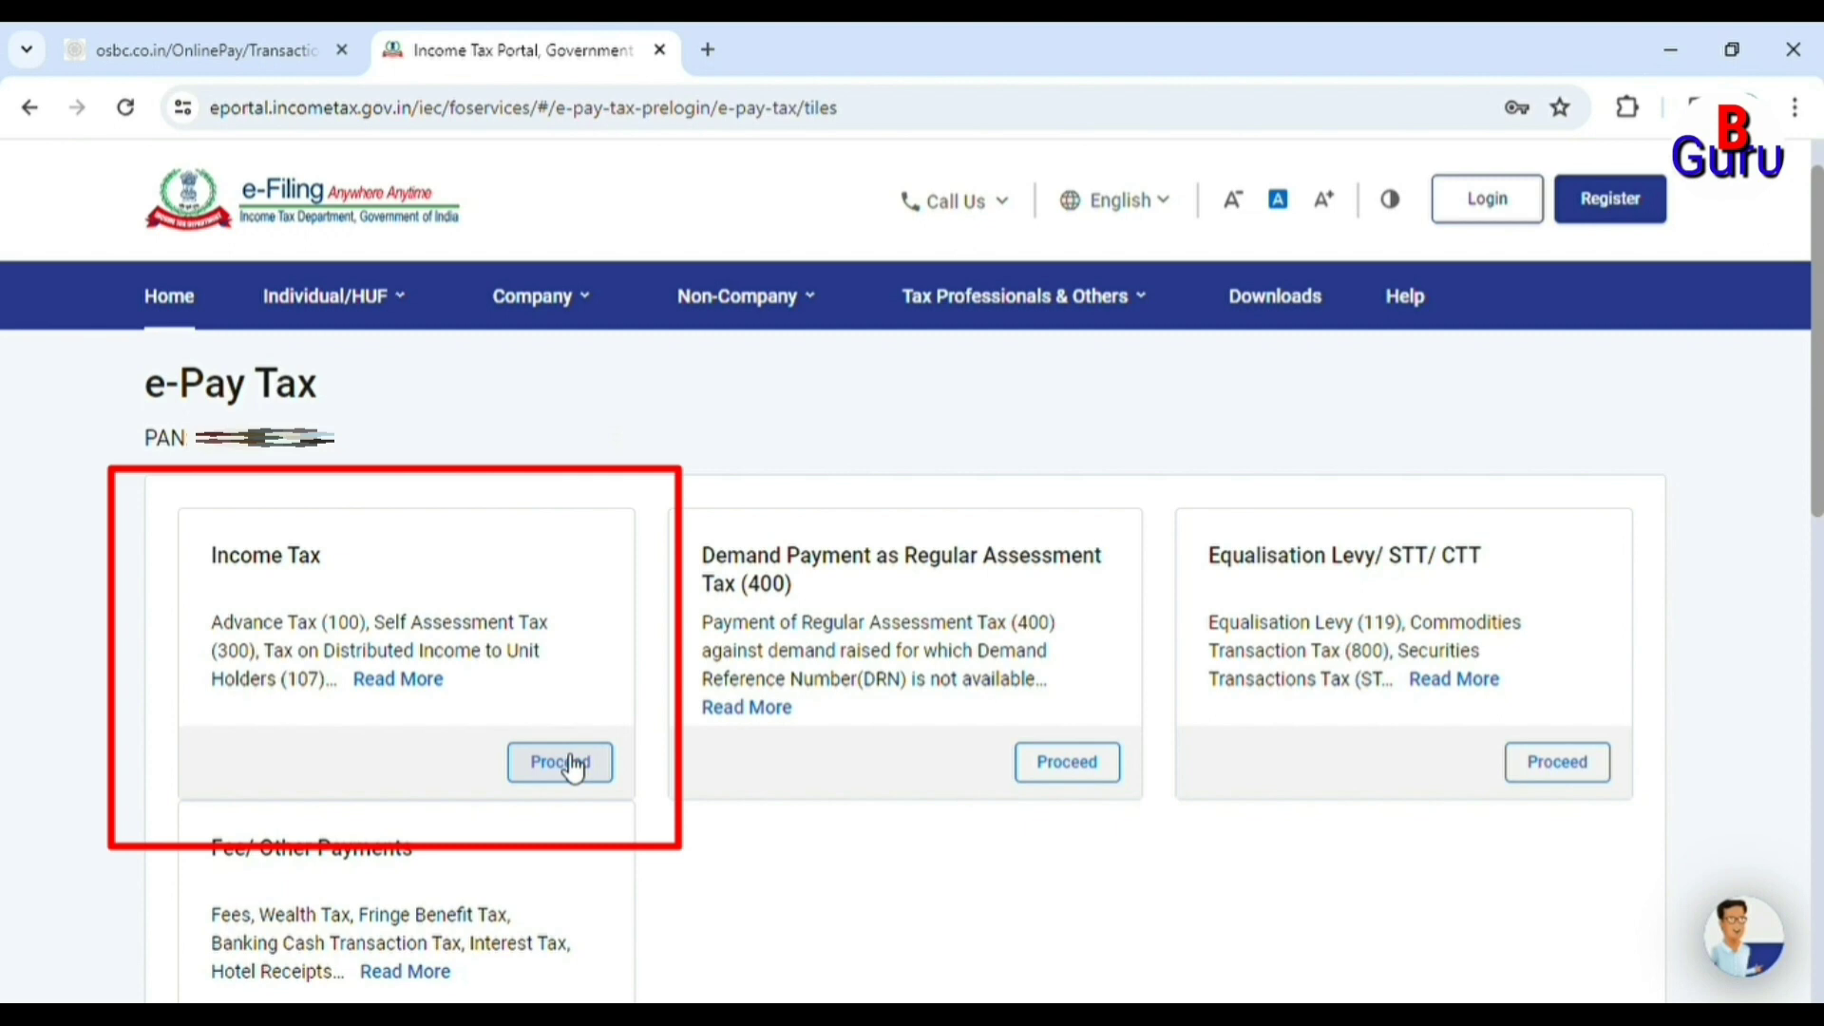
click(570, 765)
click(395, 675)
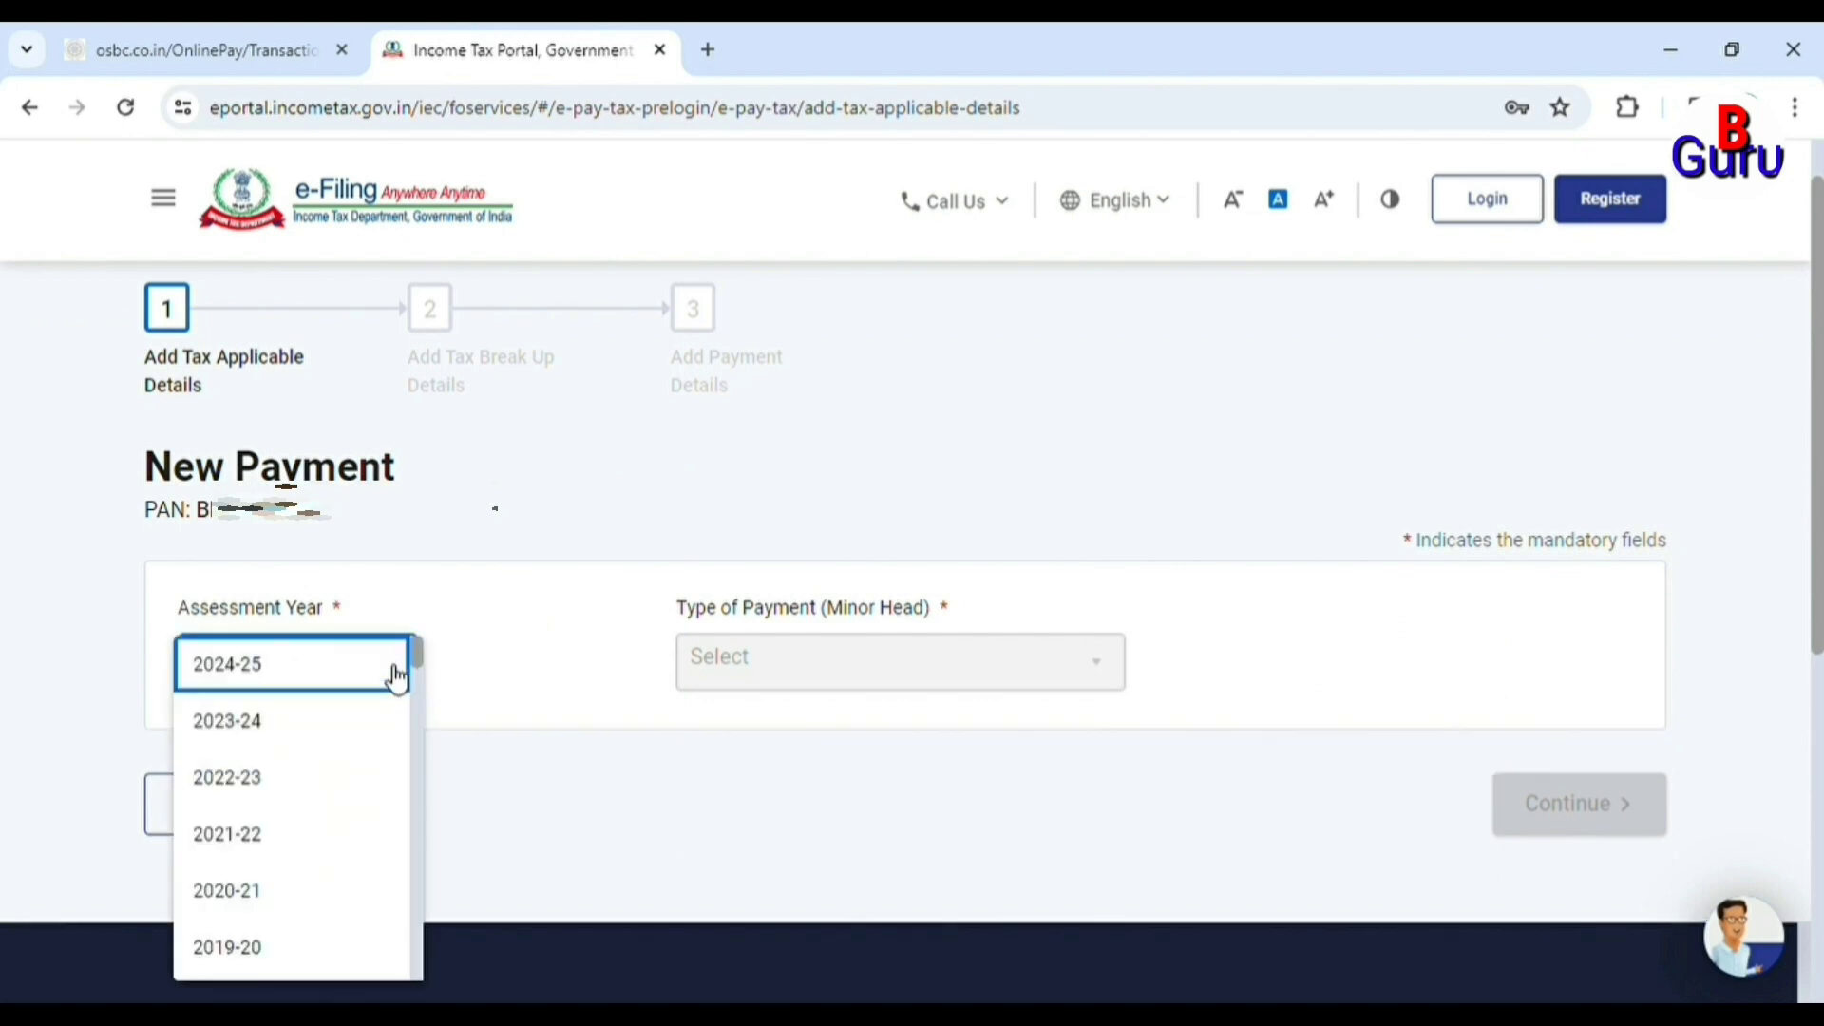
Choose assessment year 2024-25 and Other Receipts (500) for the PAN-Aadhaar delay fee.
click(348, 677)
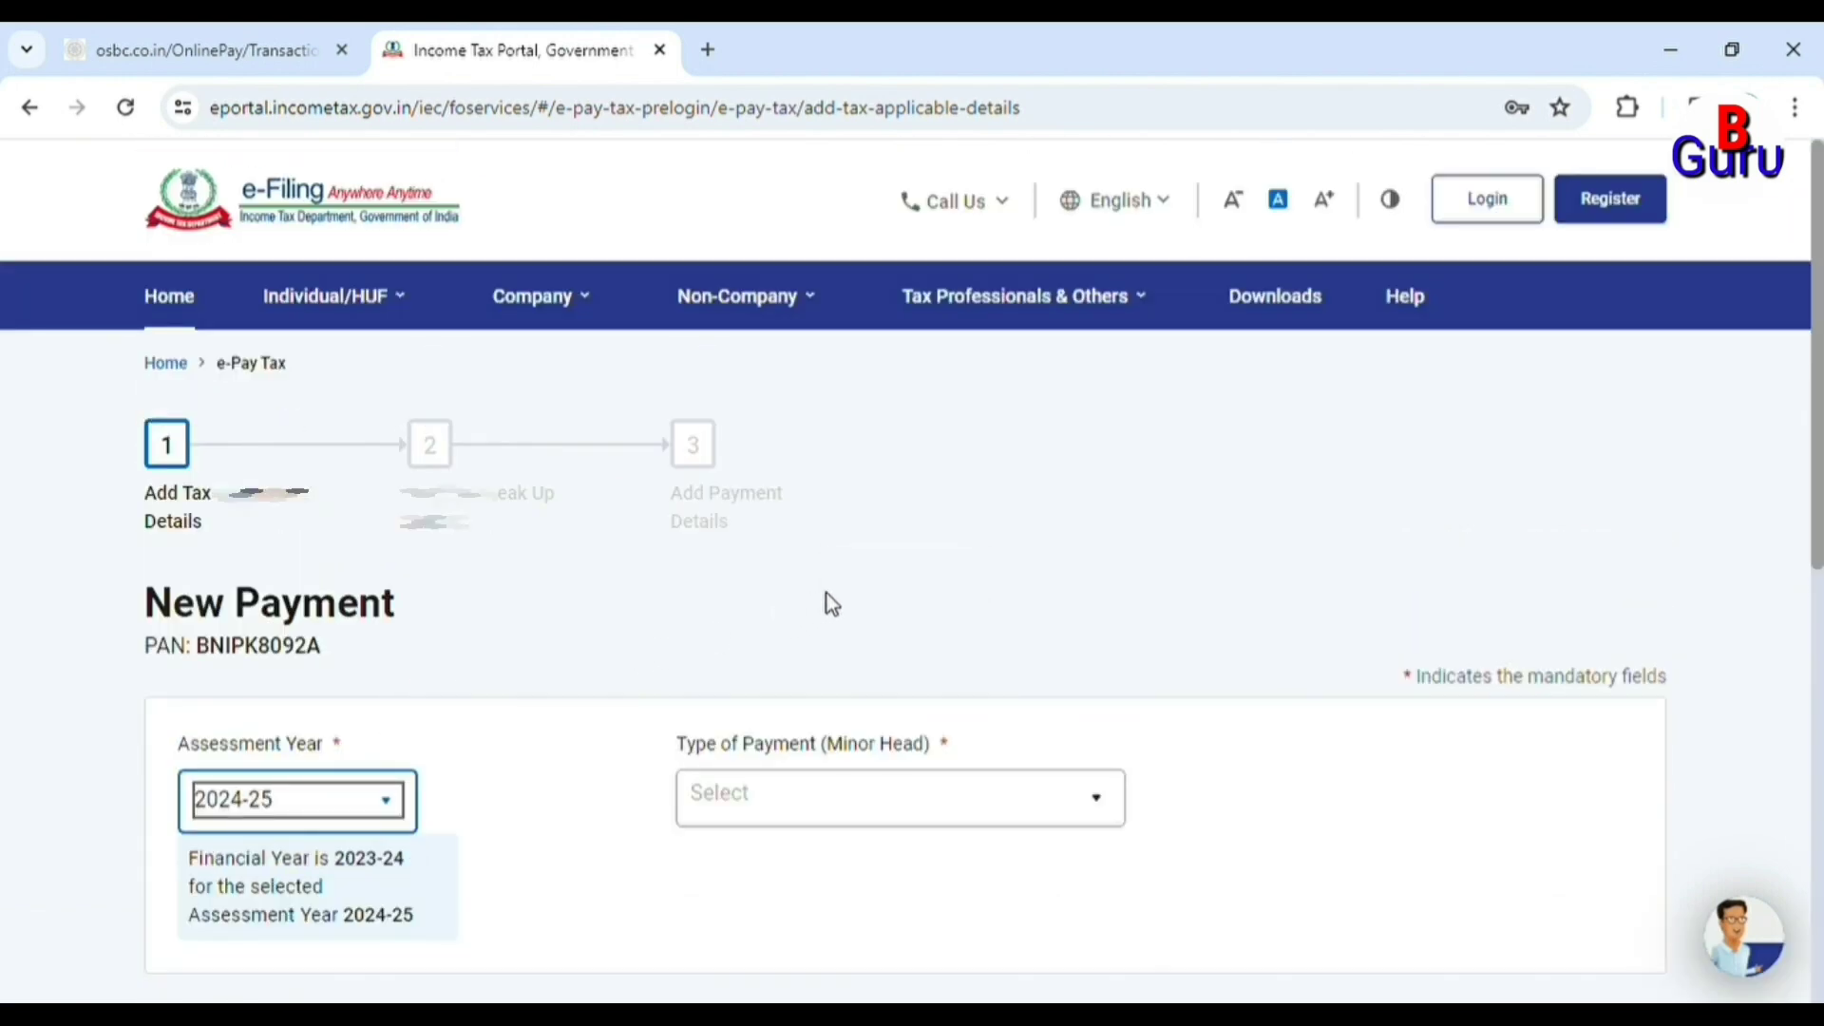
scroll(868, 584, down, 2)
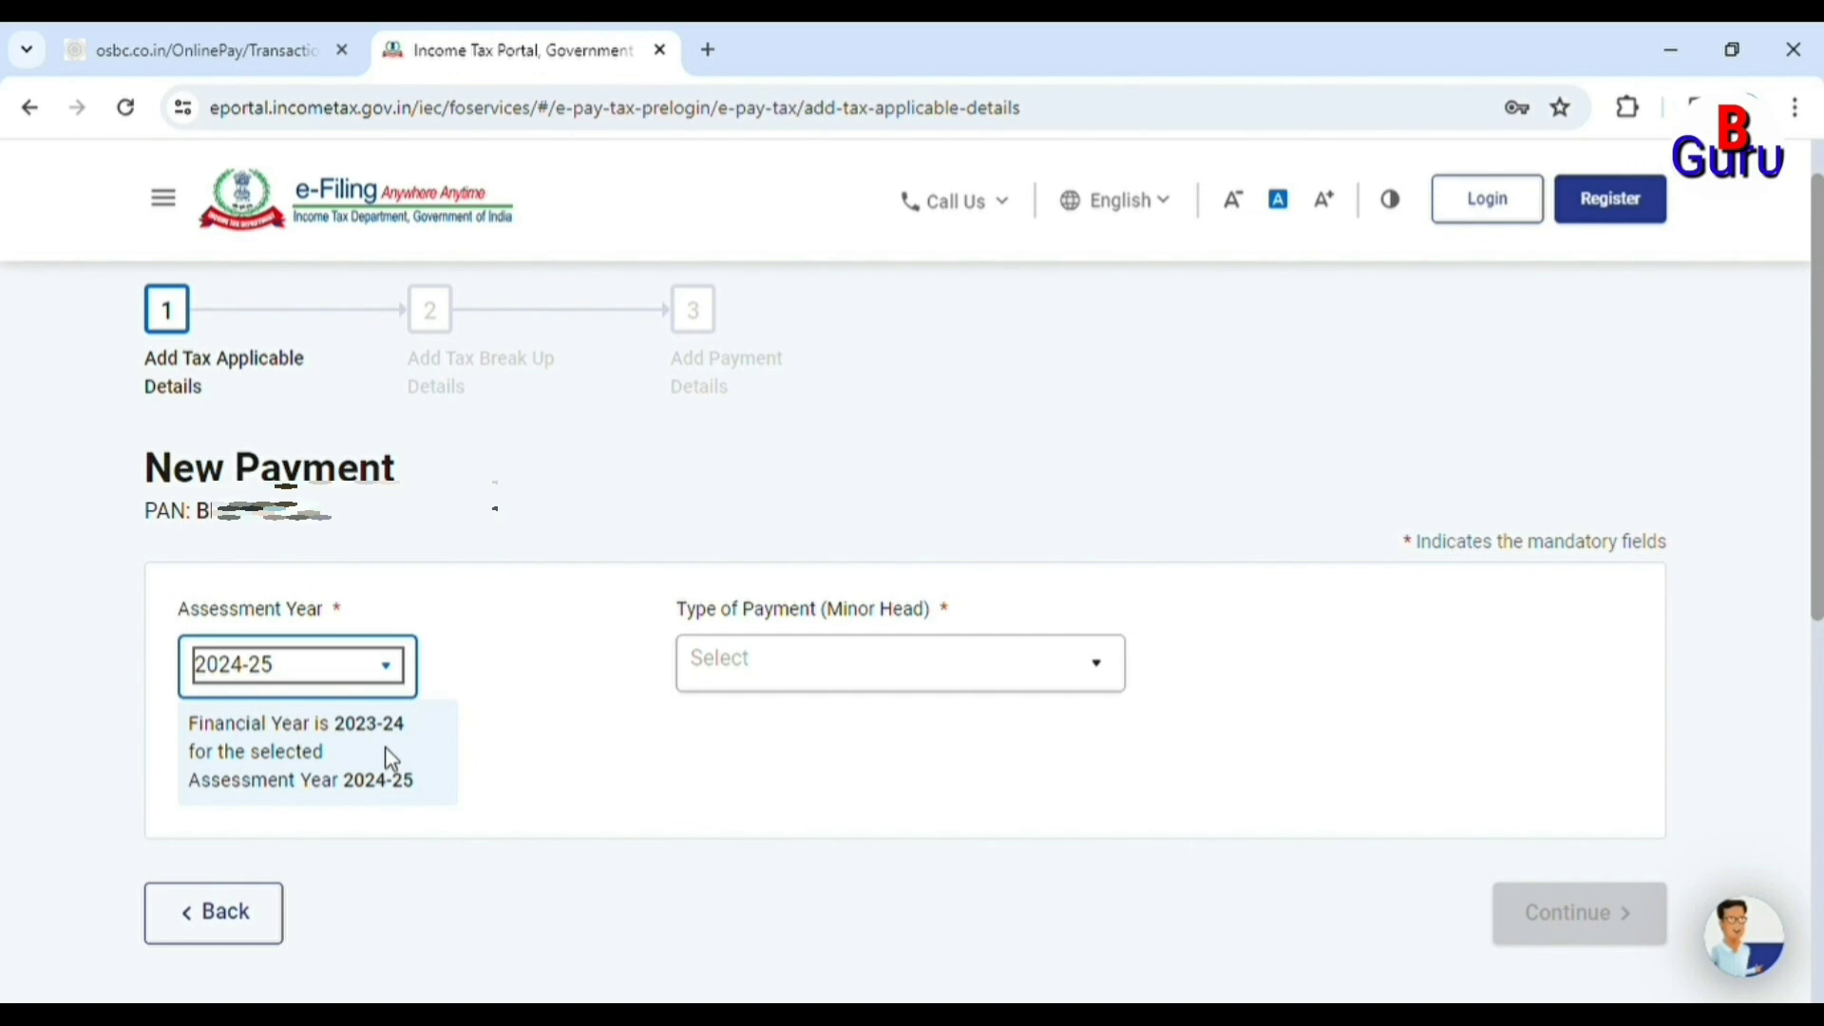
click(1102, 684)
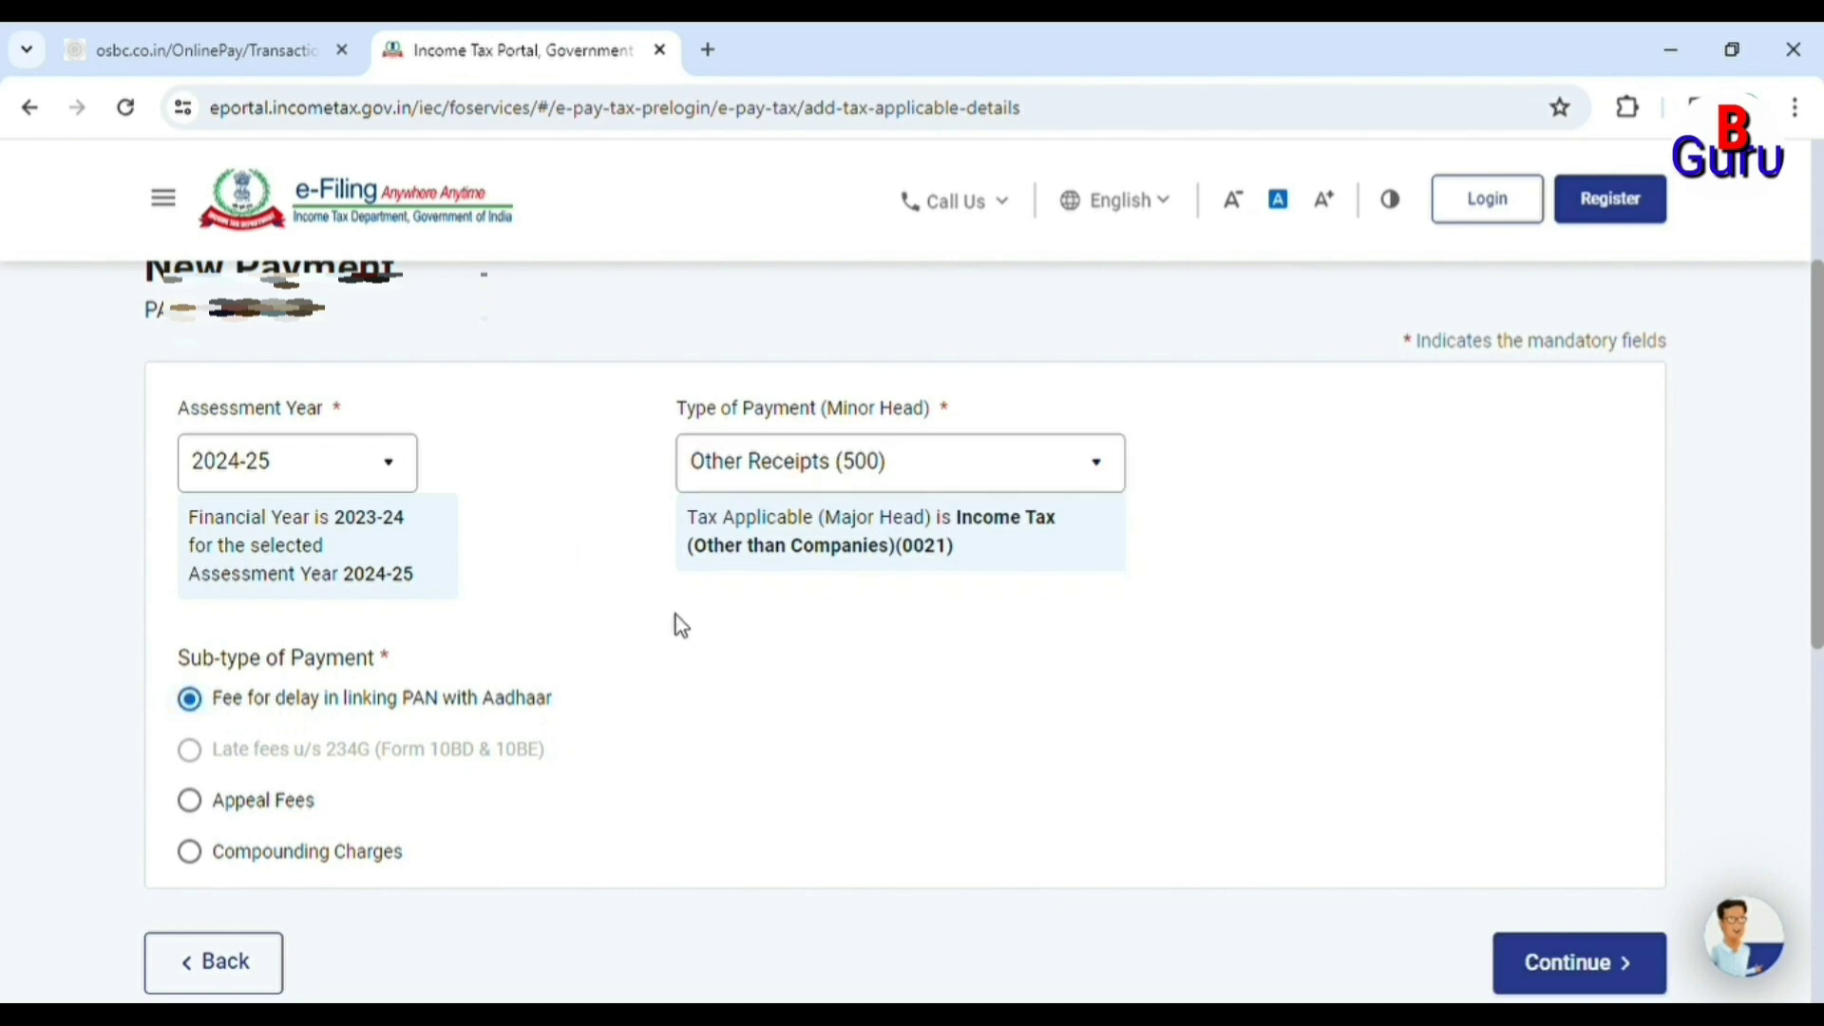
scroll(1002, 707, down, 2)
scroll(1000, 698, up, 4)
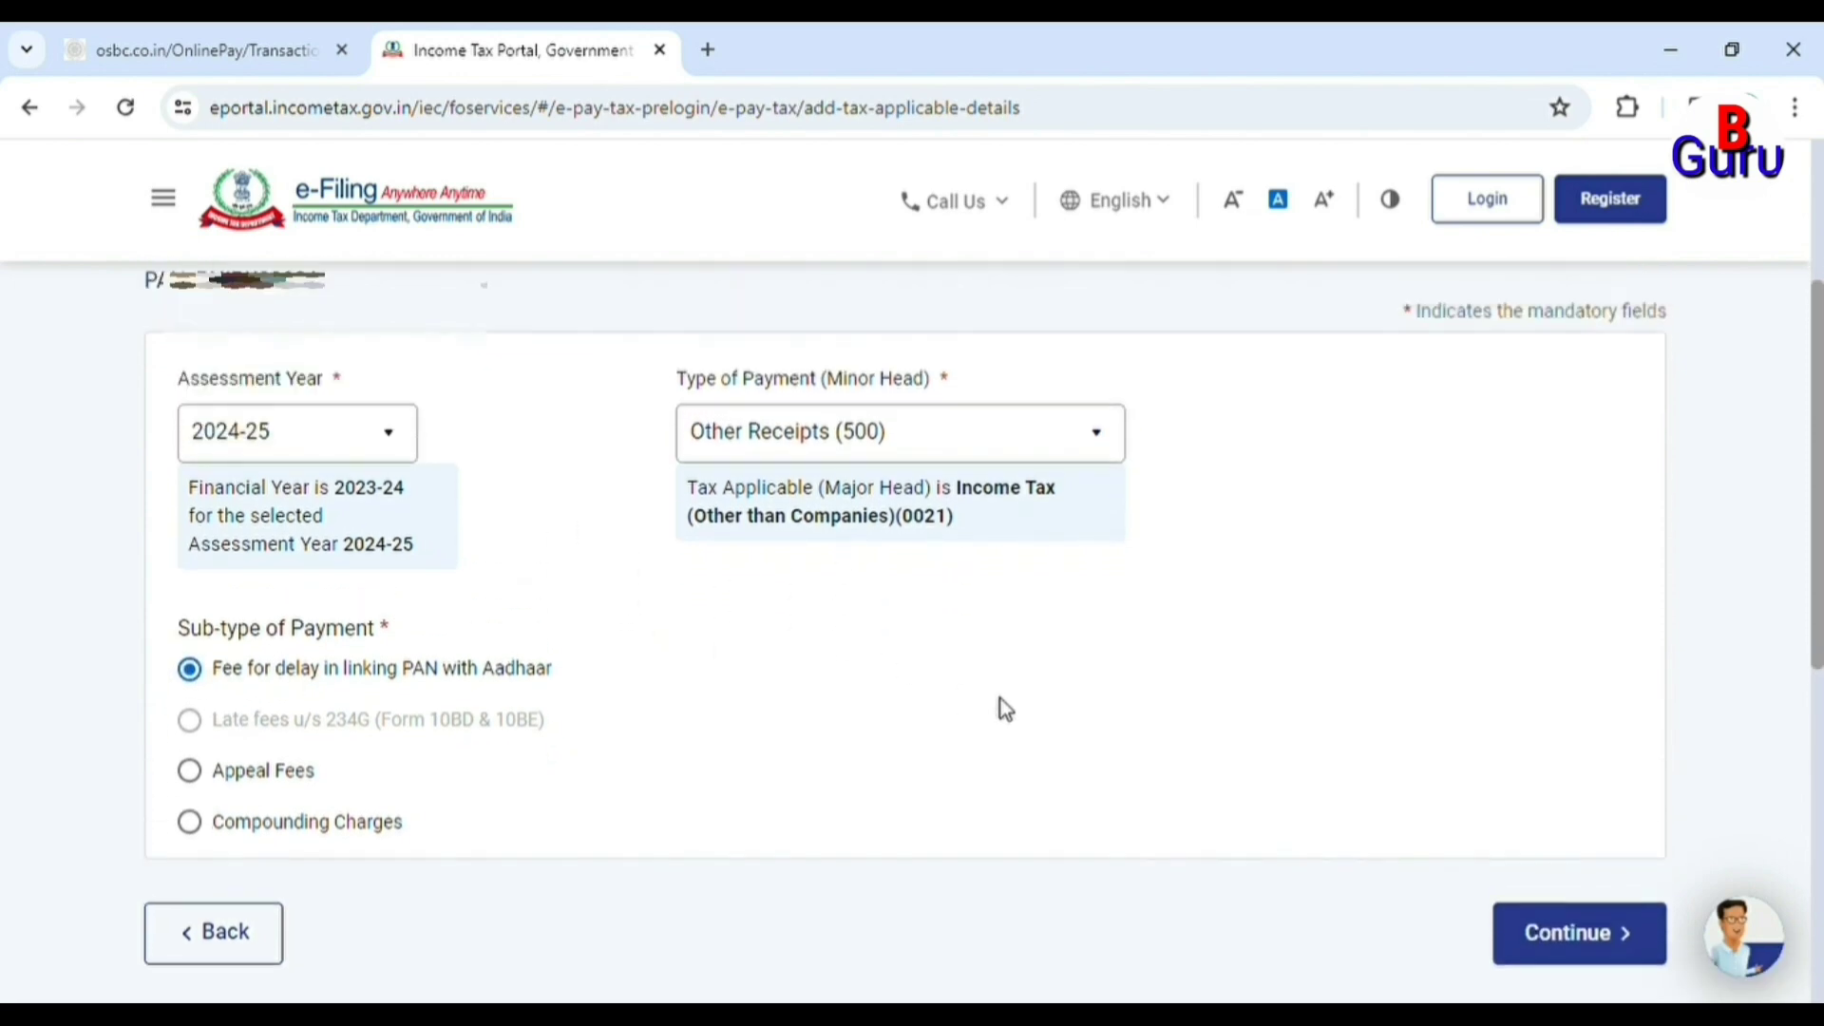
scroll(1005, 711, down, 2)
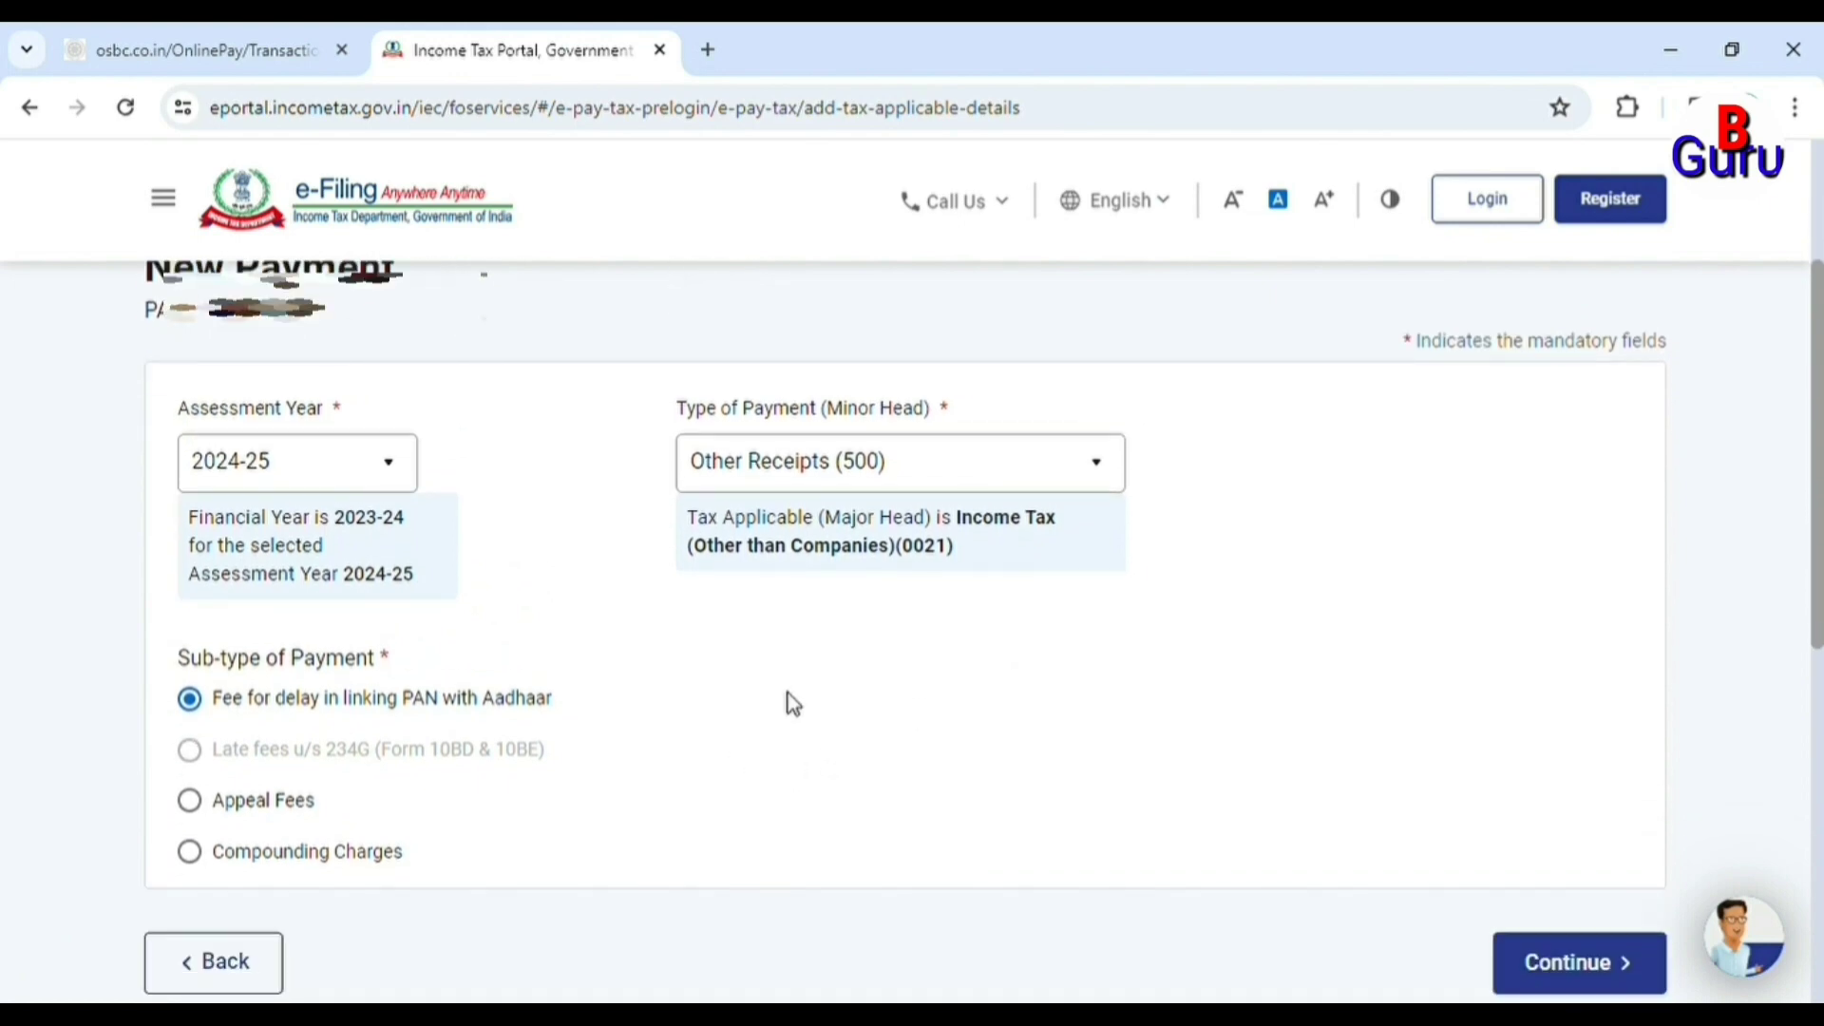
click(1580, 975)
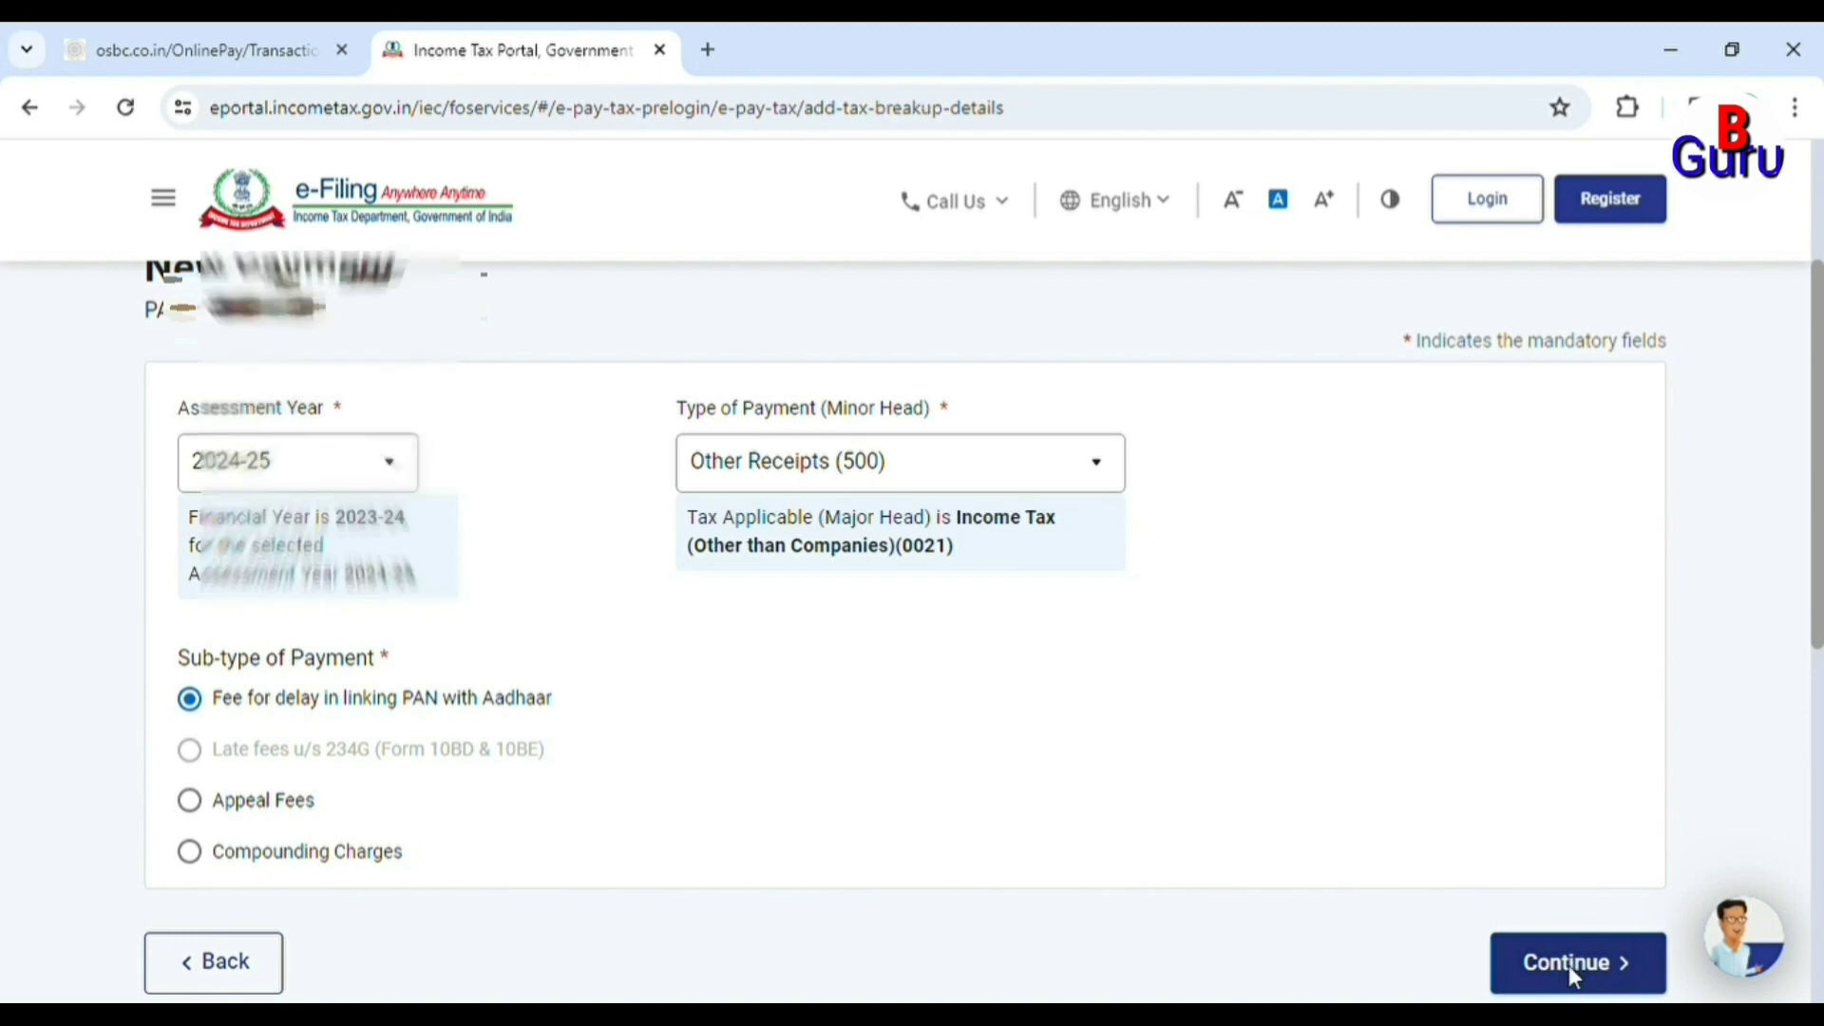
Accept the tax break-up of ₹1,000 under (f) Others and move to payment details.
scroll(1111, 686, down, 1)
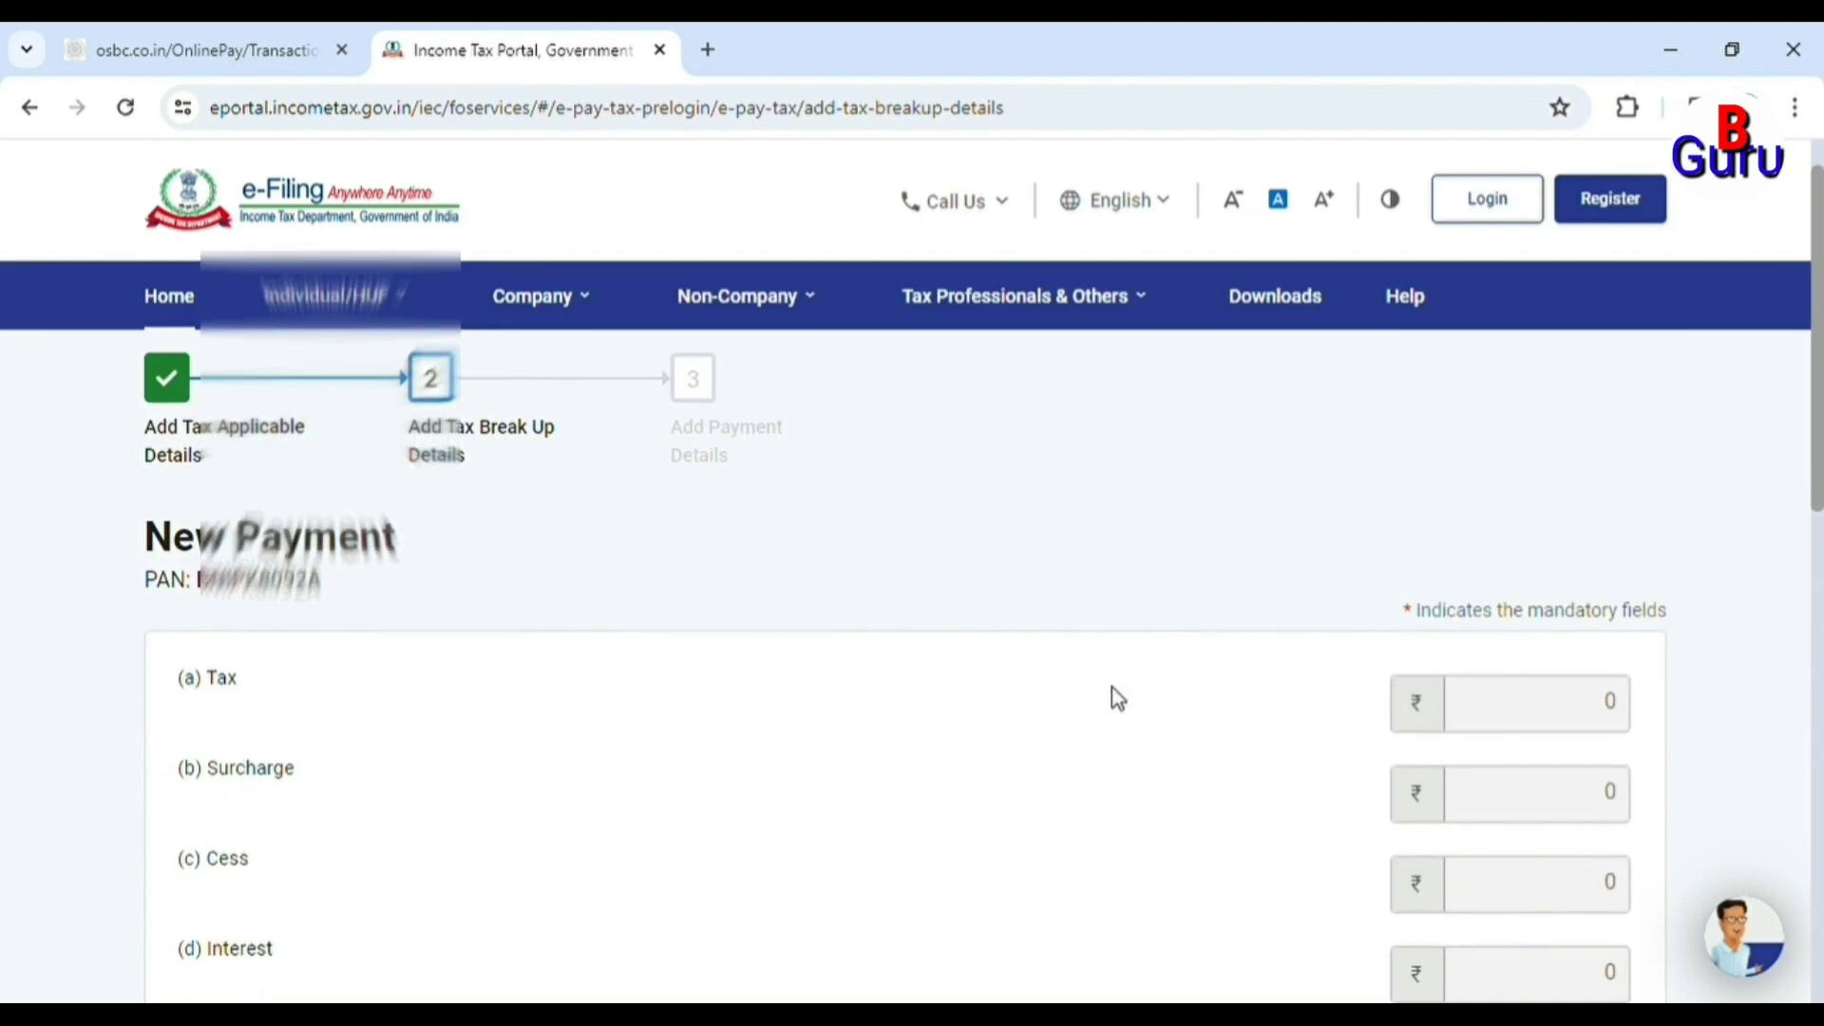
scroll(1112, 687, down, 3)
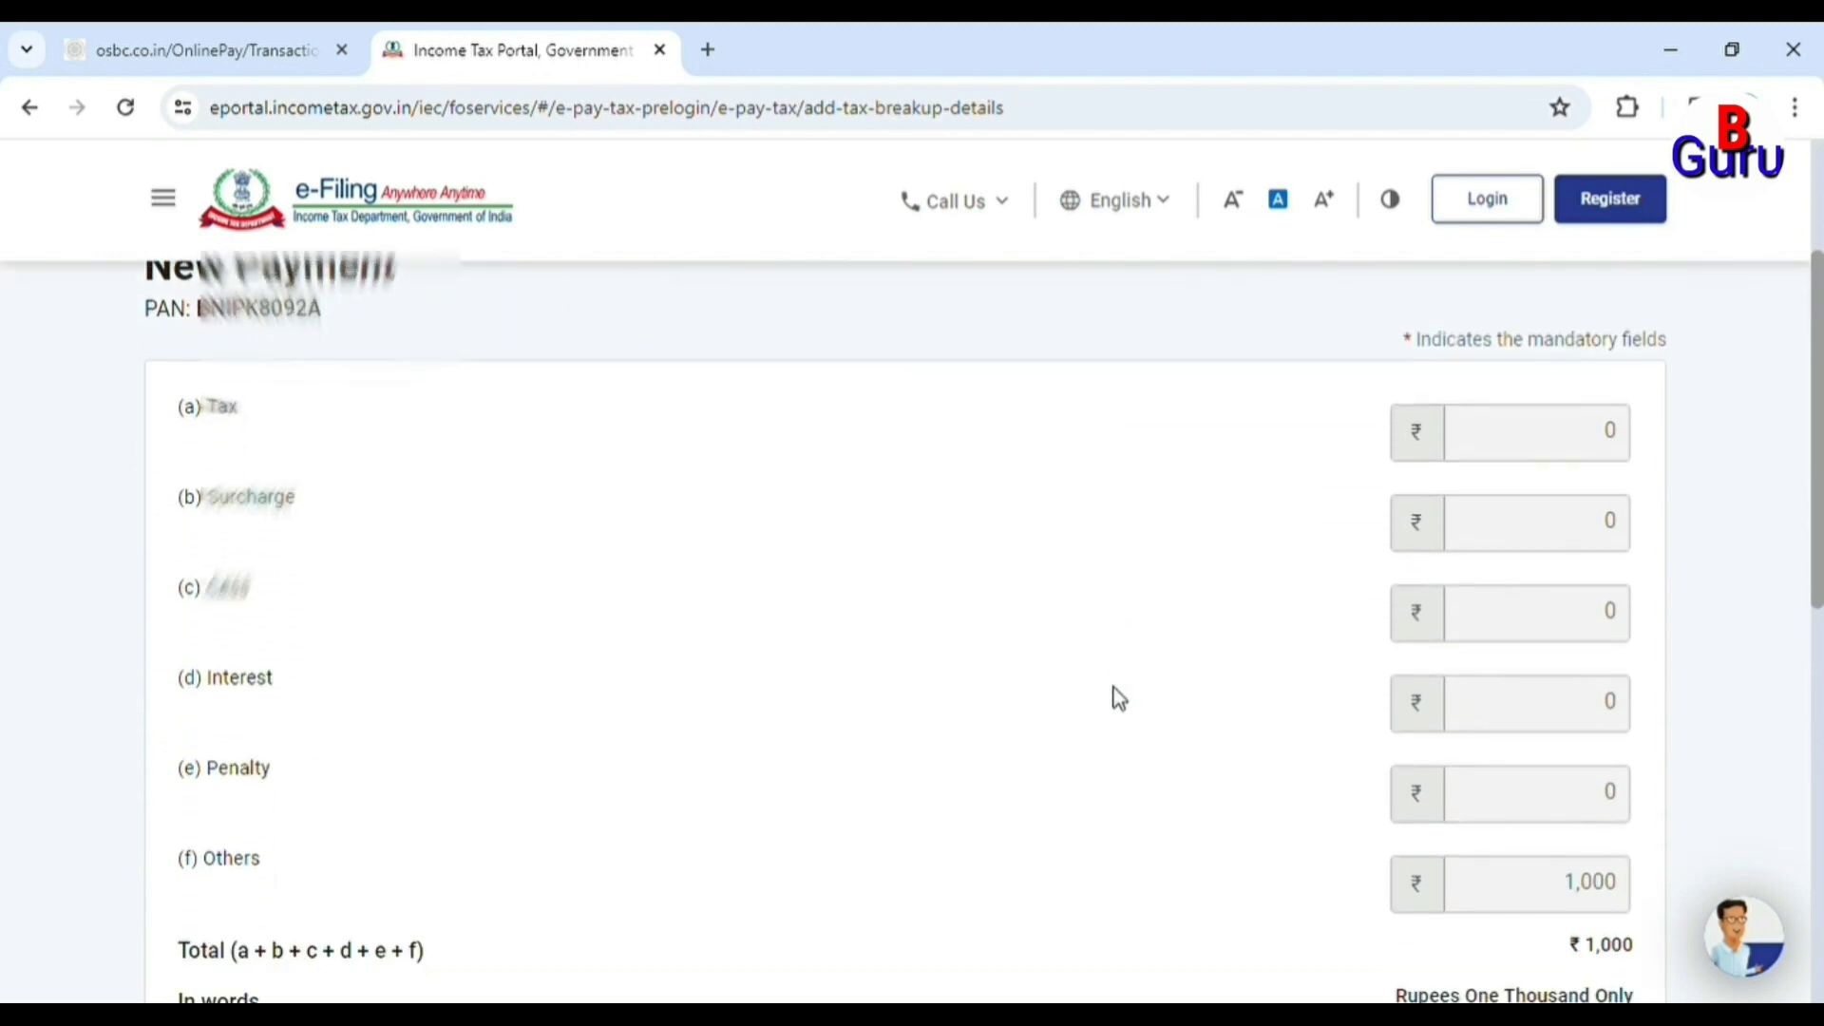
scroll(1117, 697, down, 2)
scroll(1140, 623, up, 2)
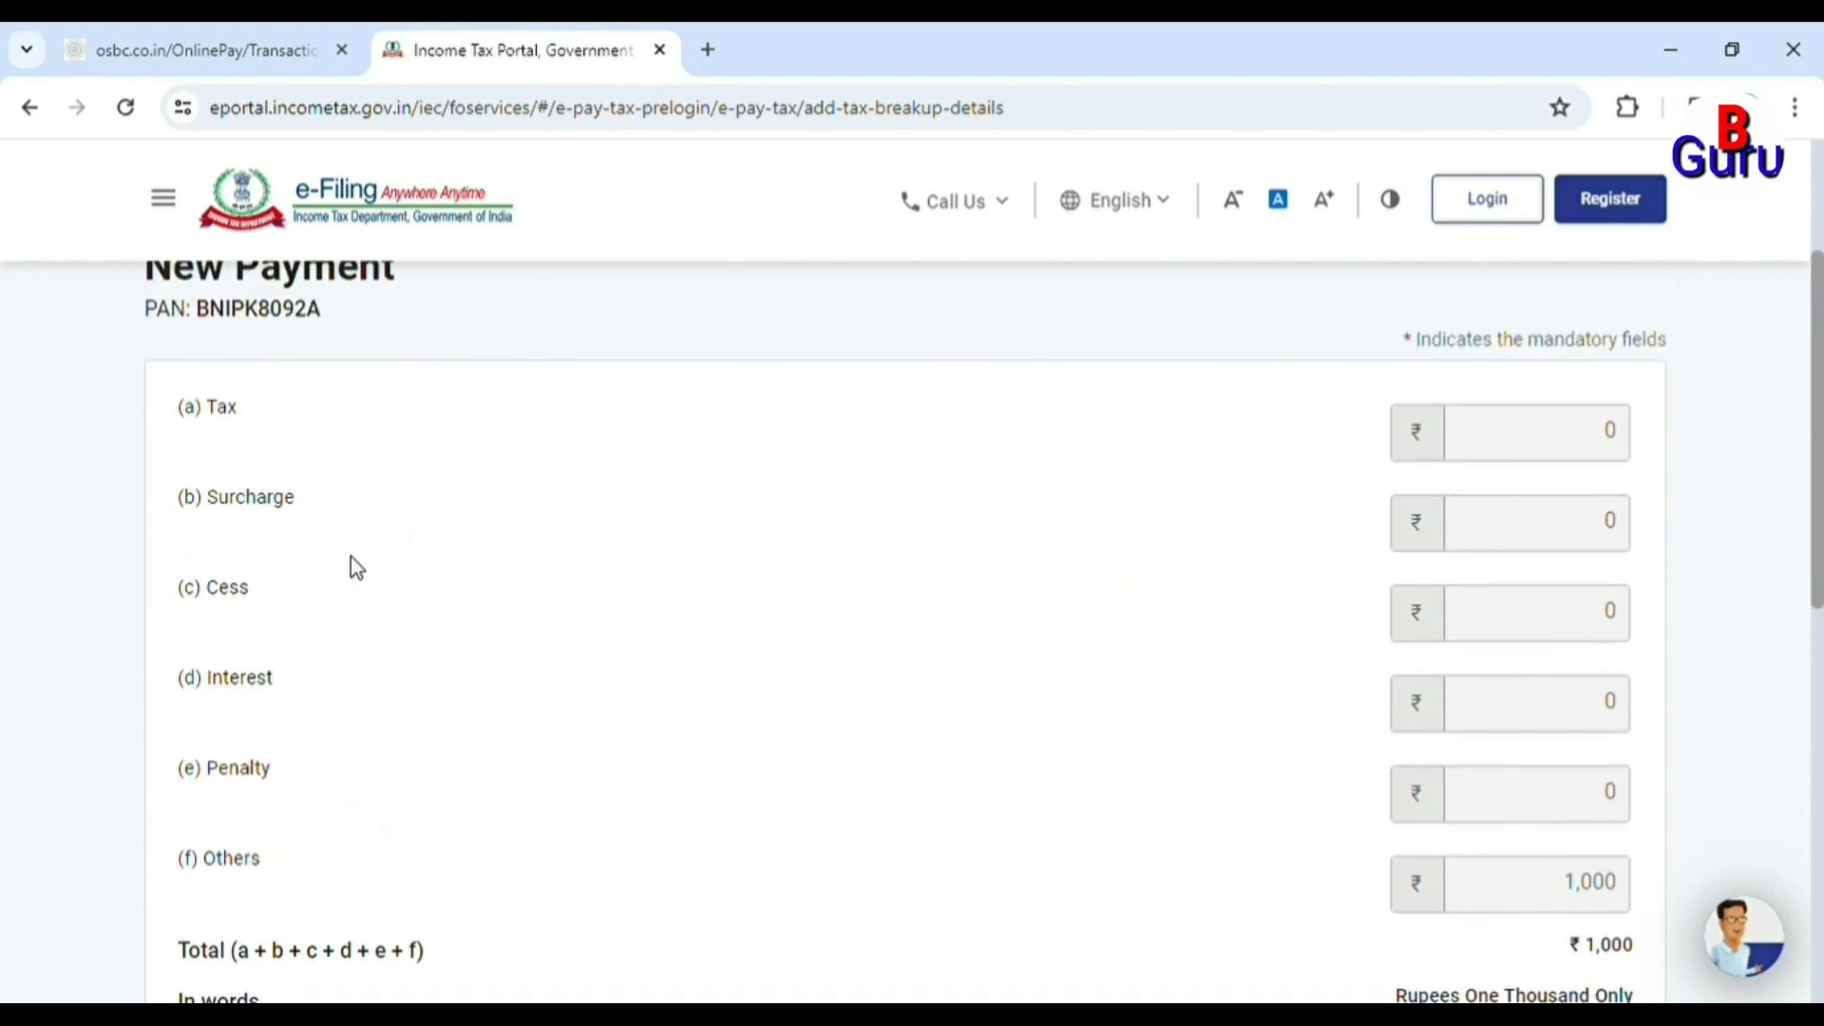
scroll(1189, 712, down, 1)
scroll(1189, 713, down, 3)
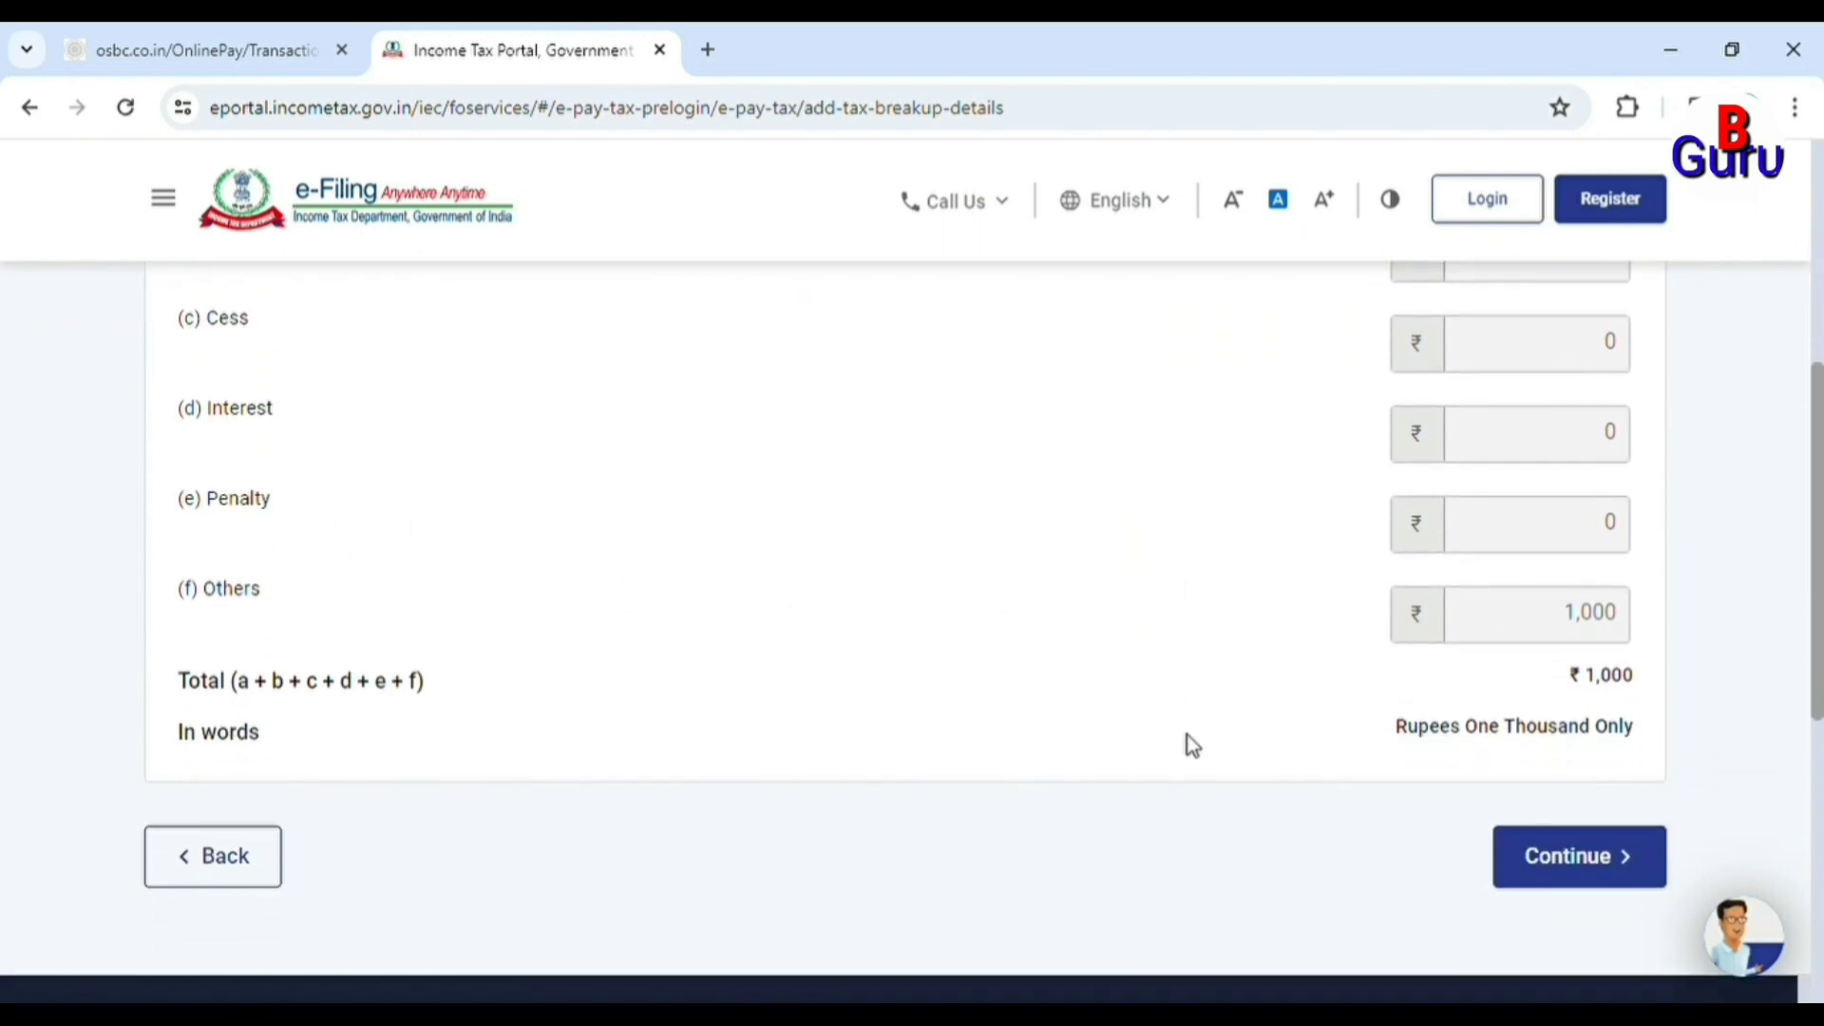
scroll(1290, 696, up, 4)
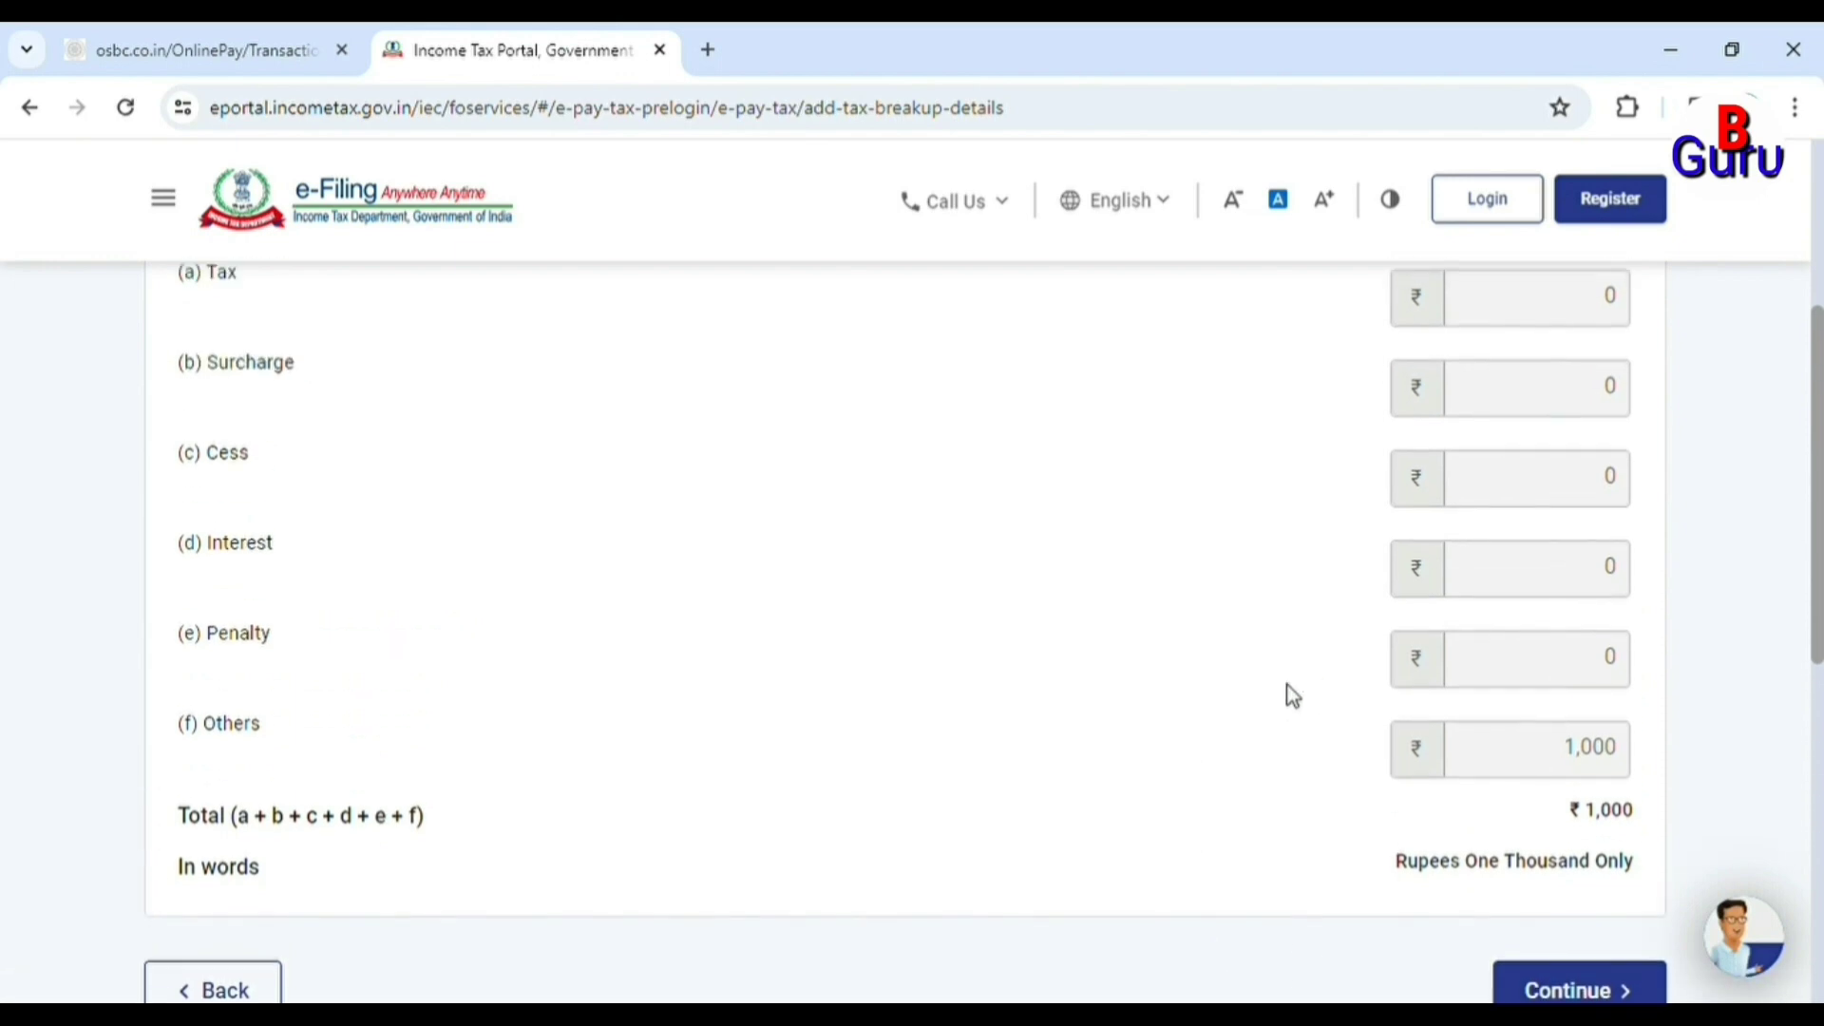
scroll(1292, 696, down, 2)
scroll(1292, 696, down, 2)
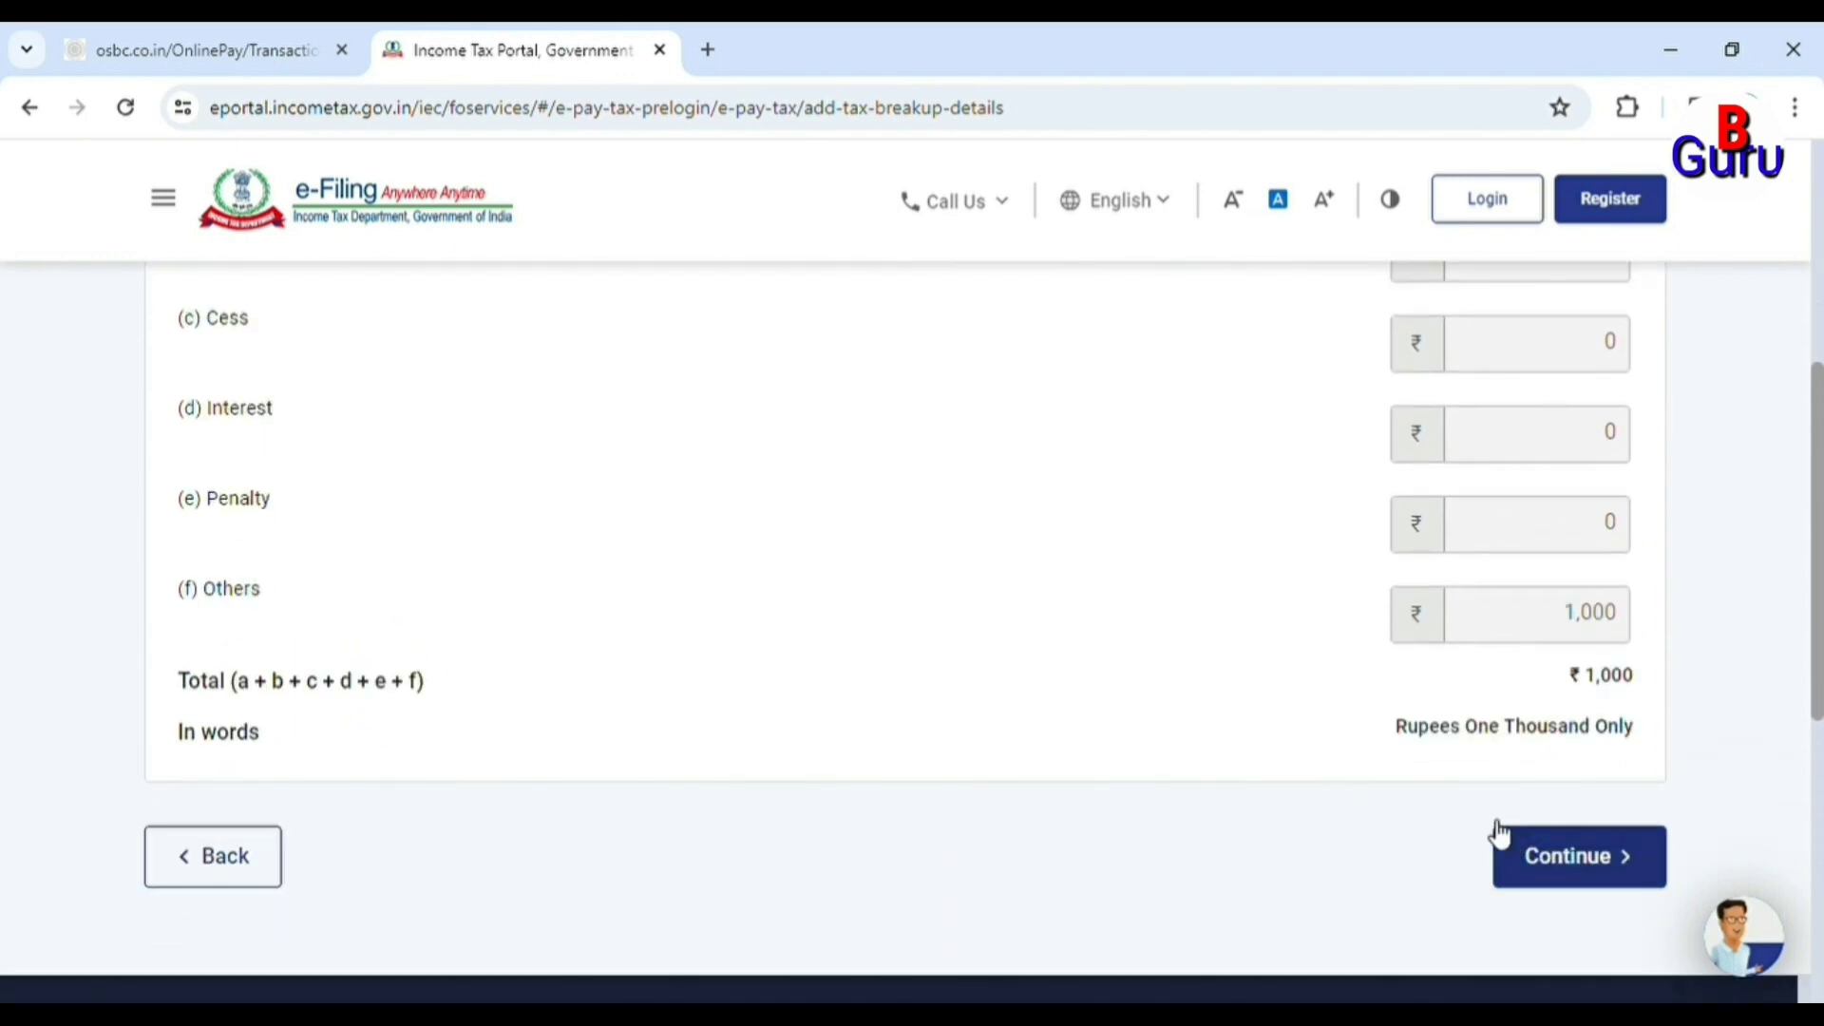
scroll(1216, 711, up, 2)
scroll(1216, 712, down, 3)
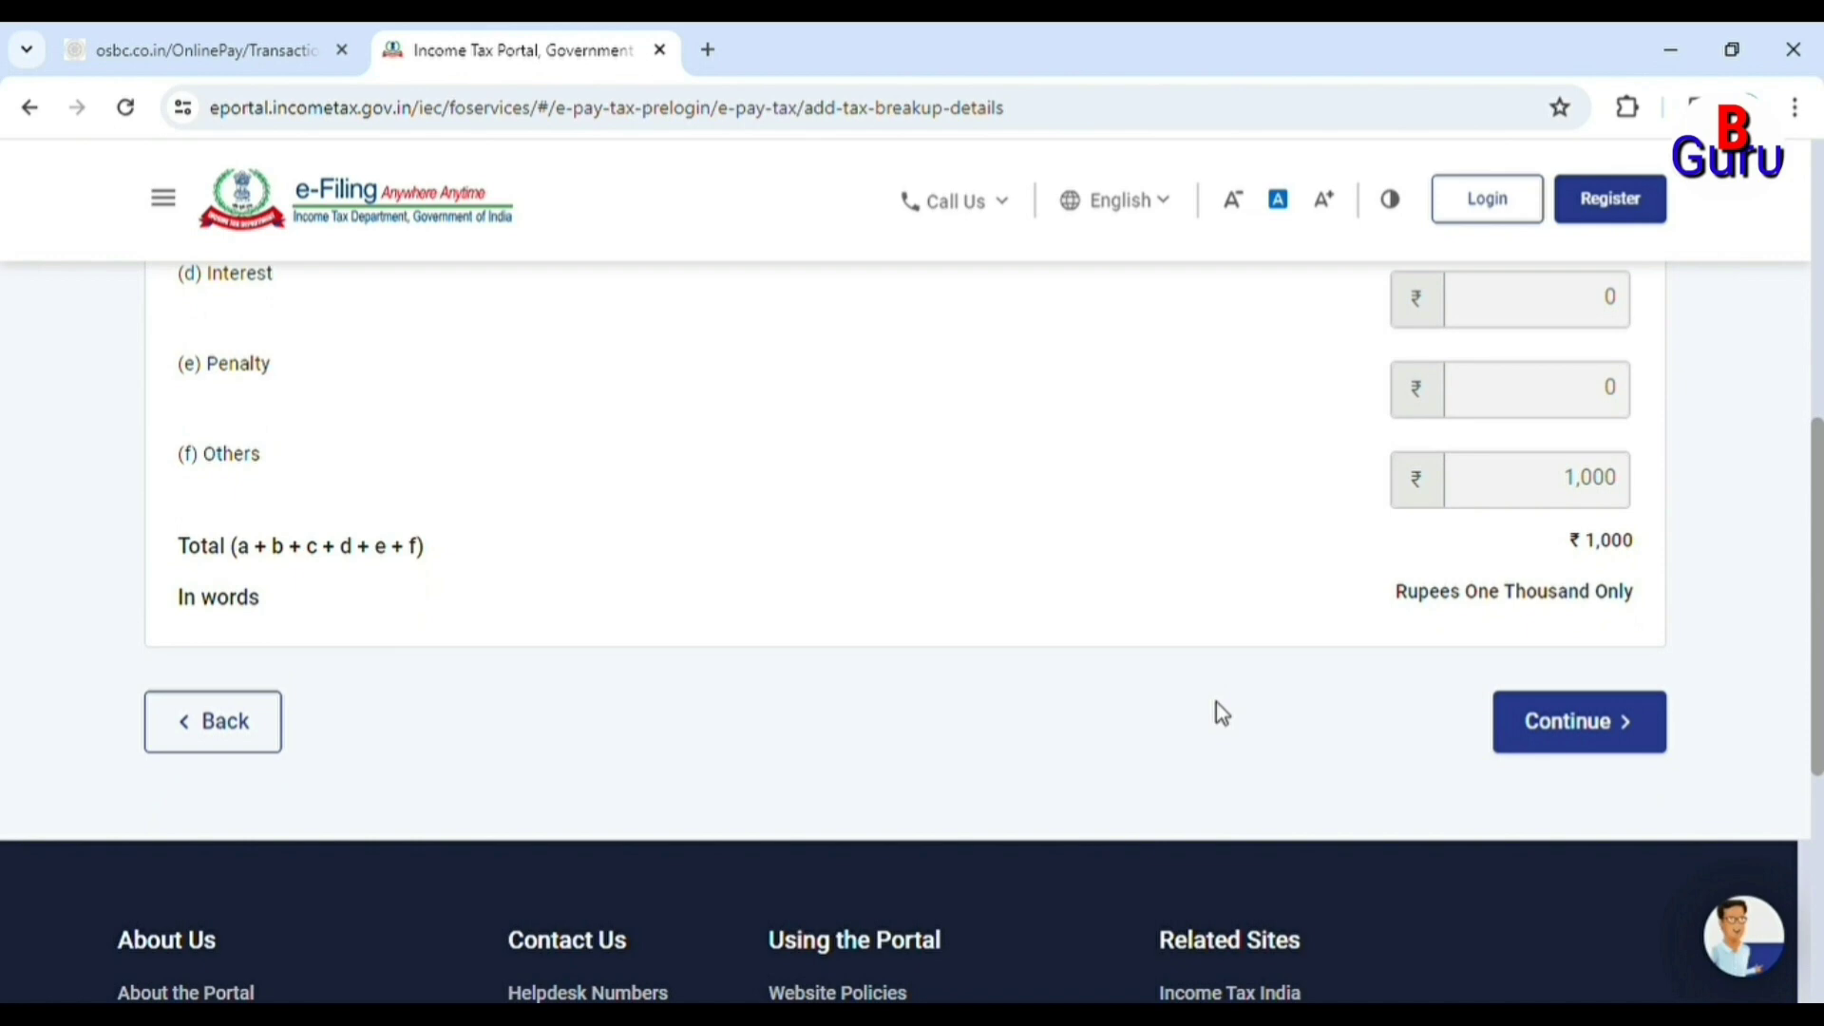
click(1545, 741)
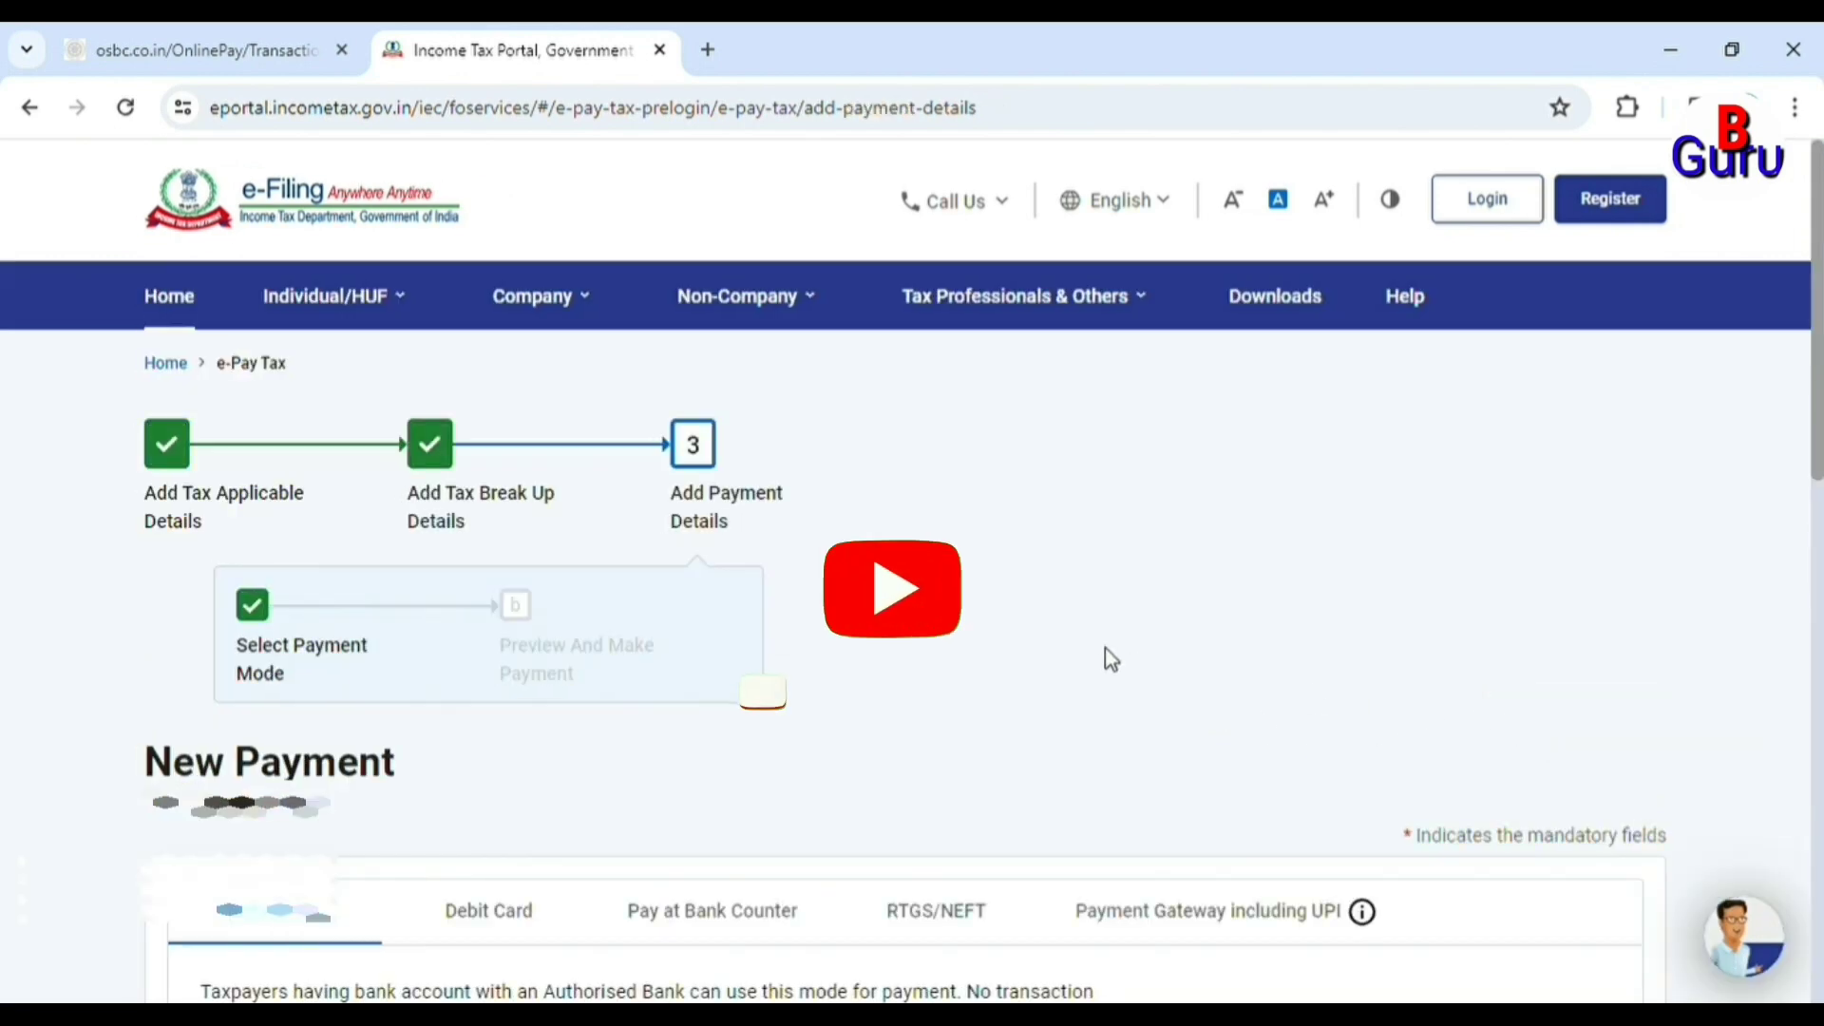
Pay through the State Bank of India gateway with UPI and reach the payment preview.
scroll(1107, 659, down, 4)
click(903, 483)
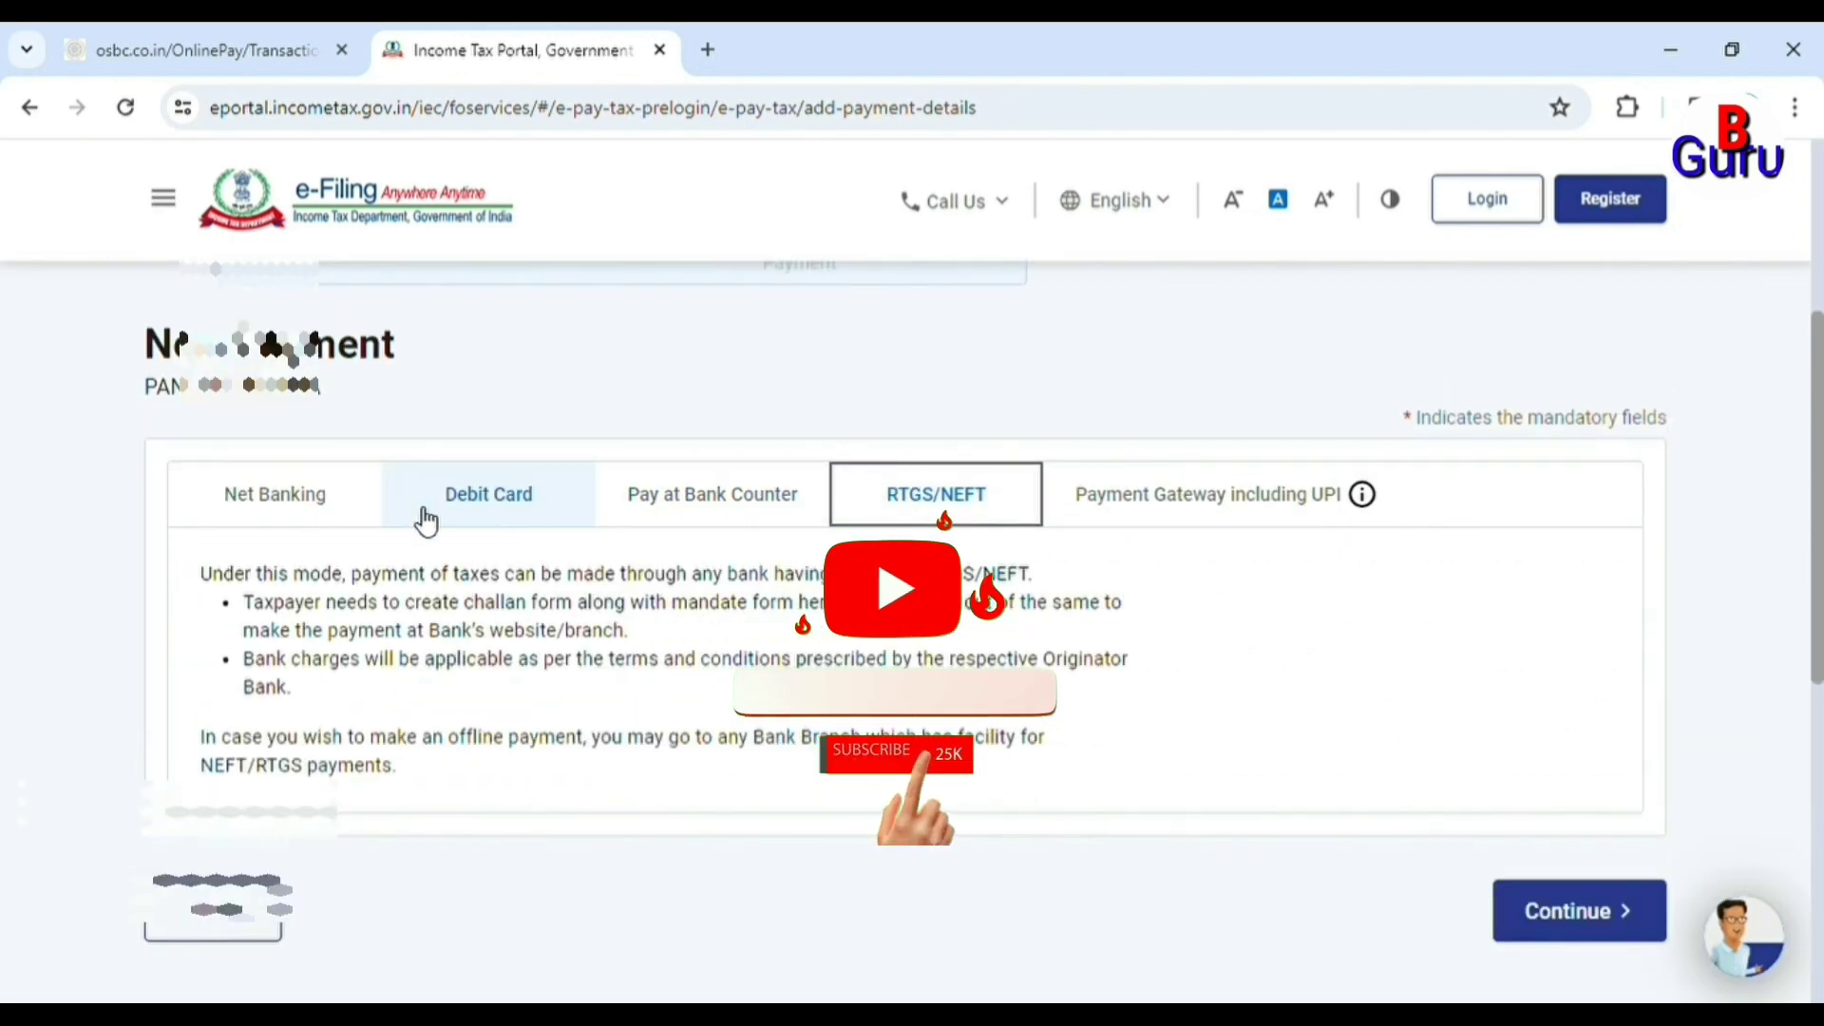
click(350, 506)
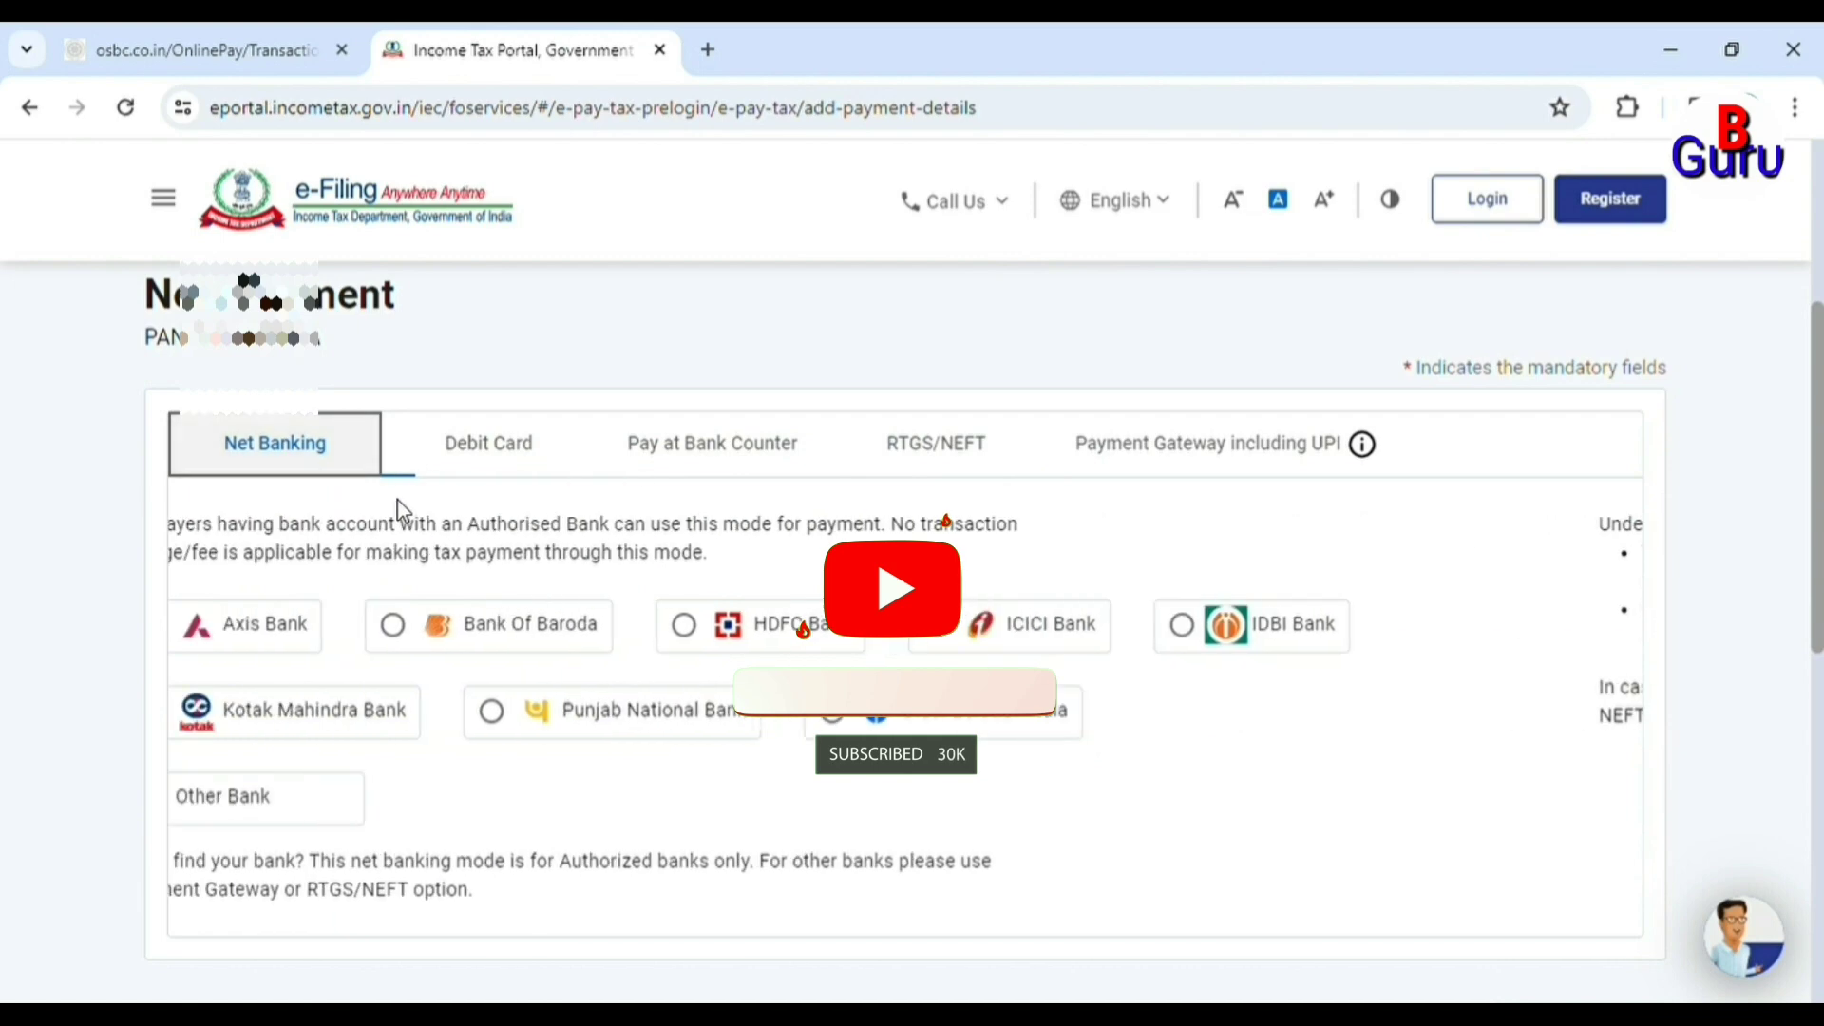
click(1154, 464)
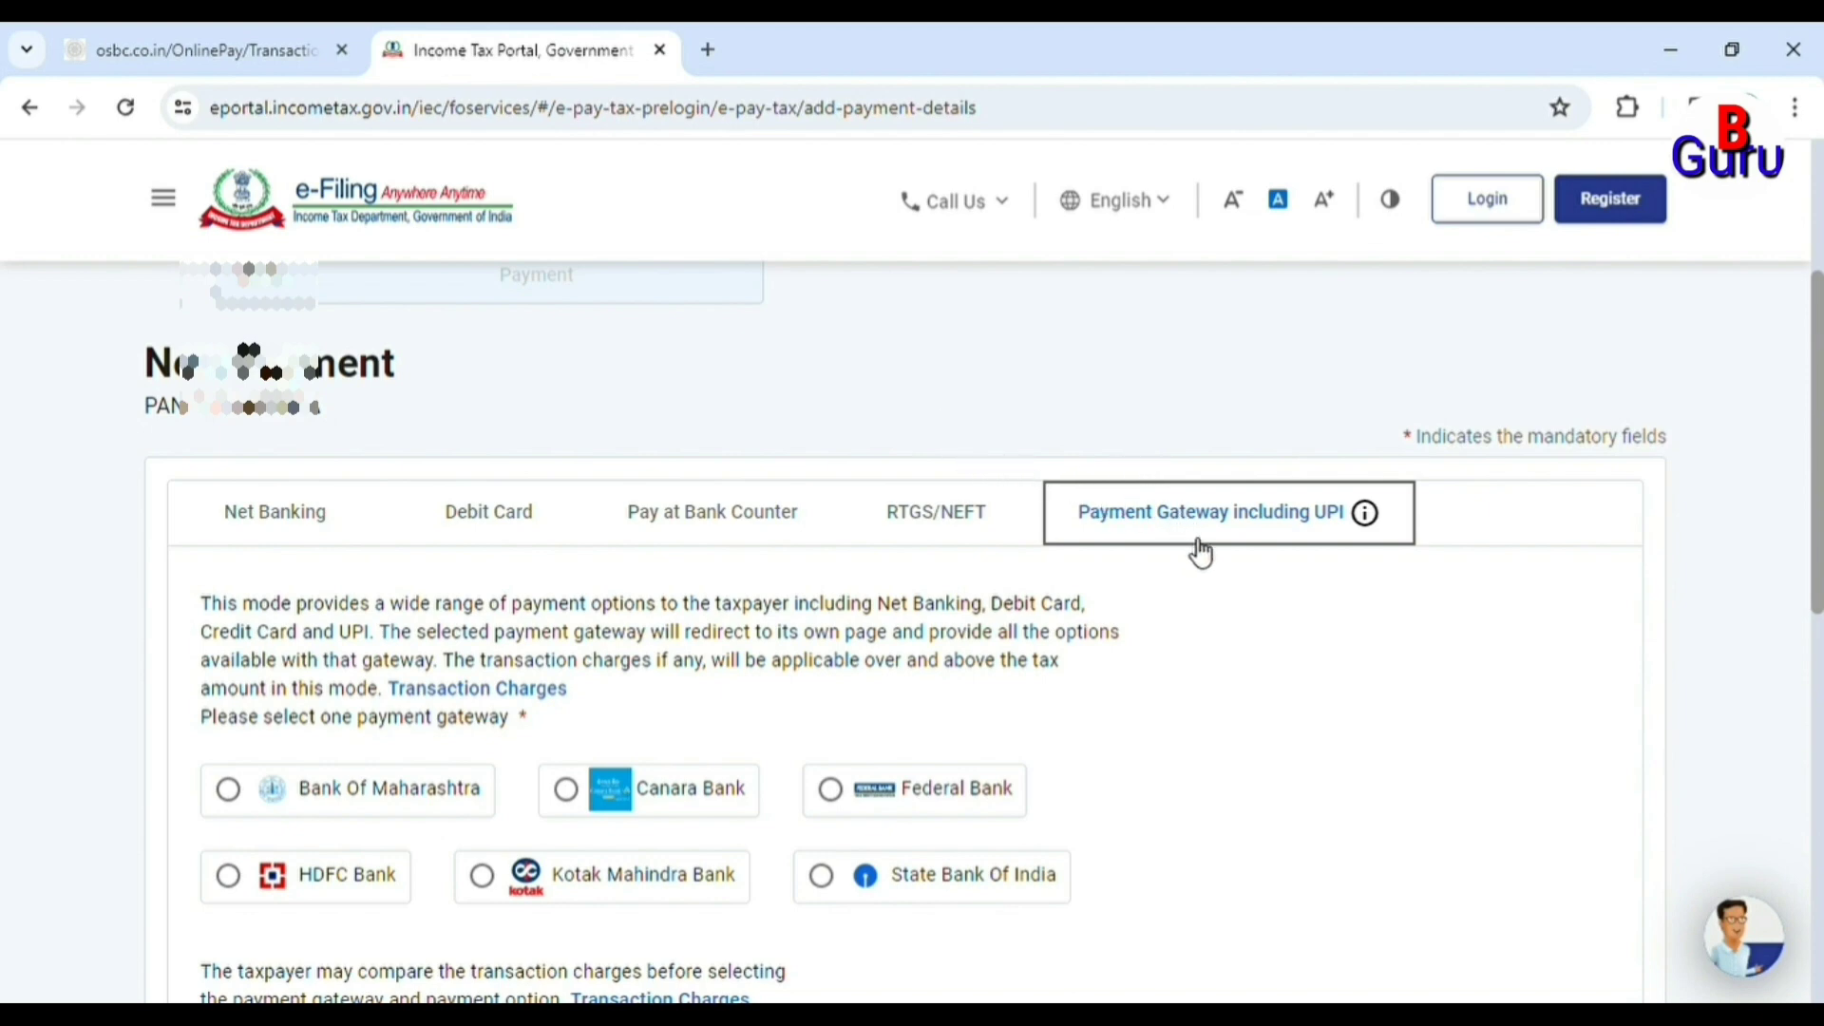
scroll(938, 597, down, 3)
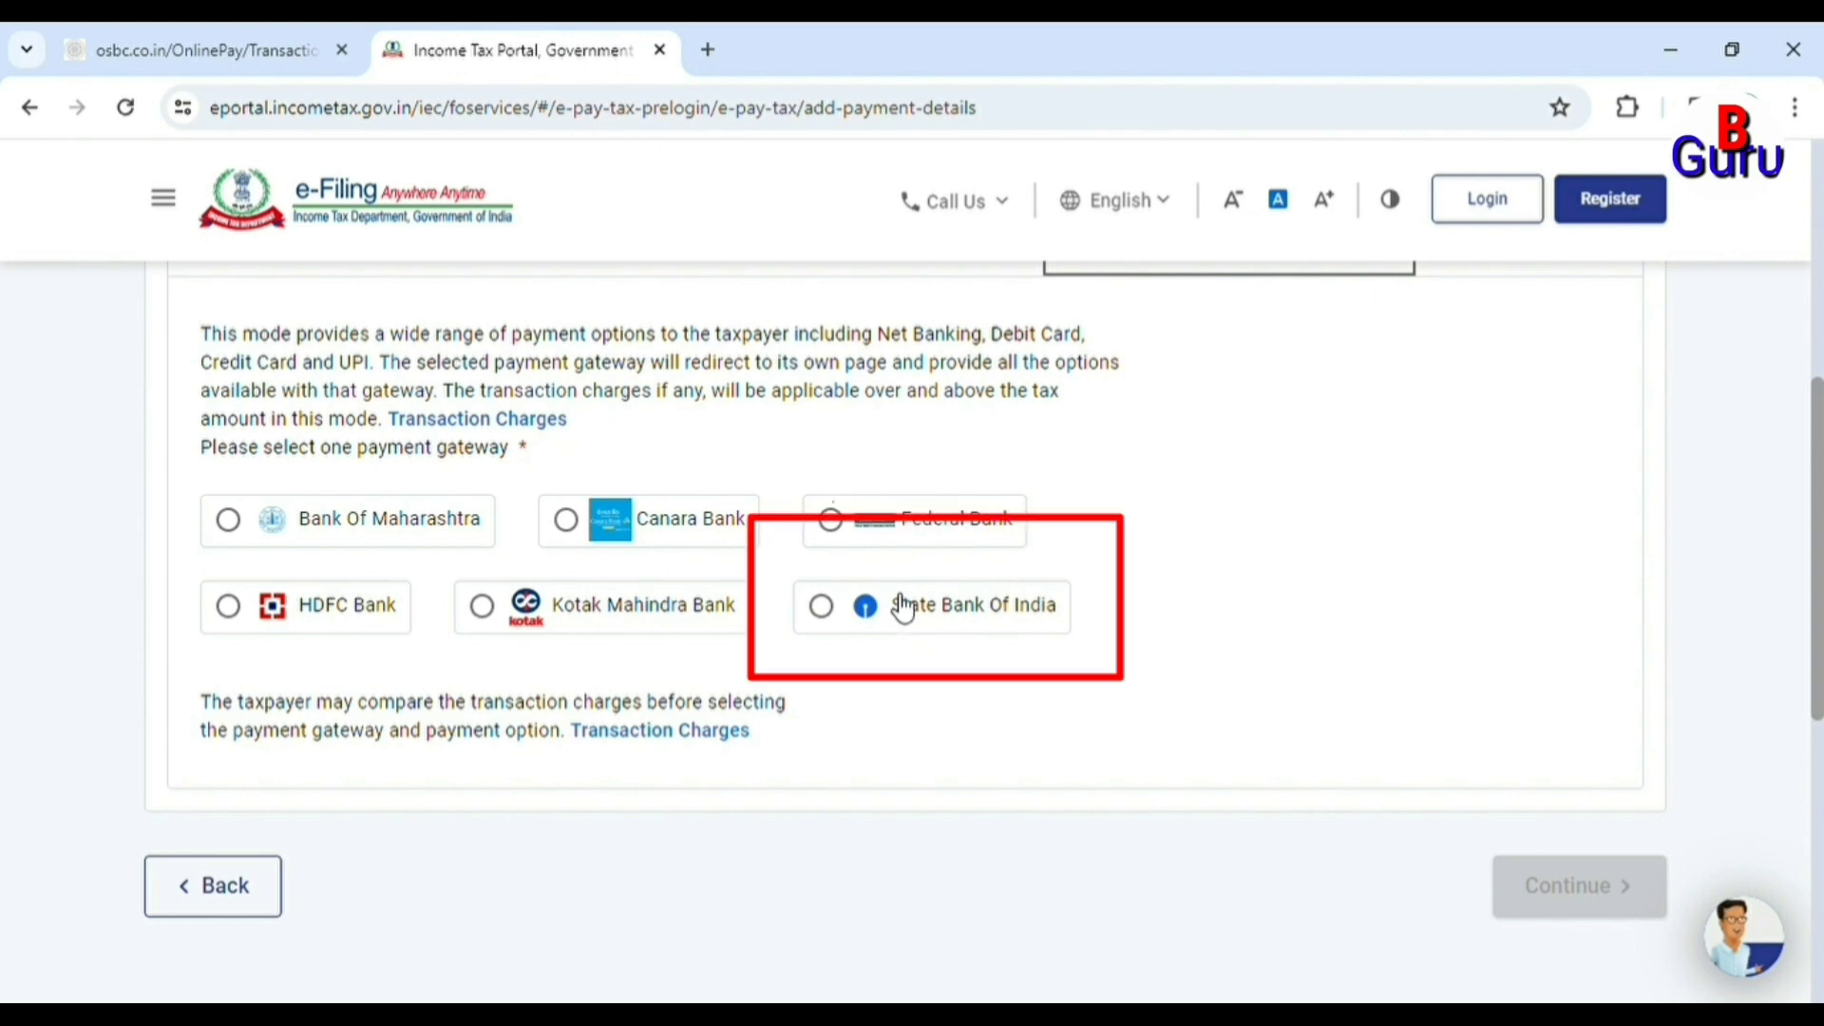
click(903, 608)
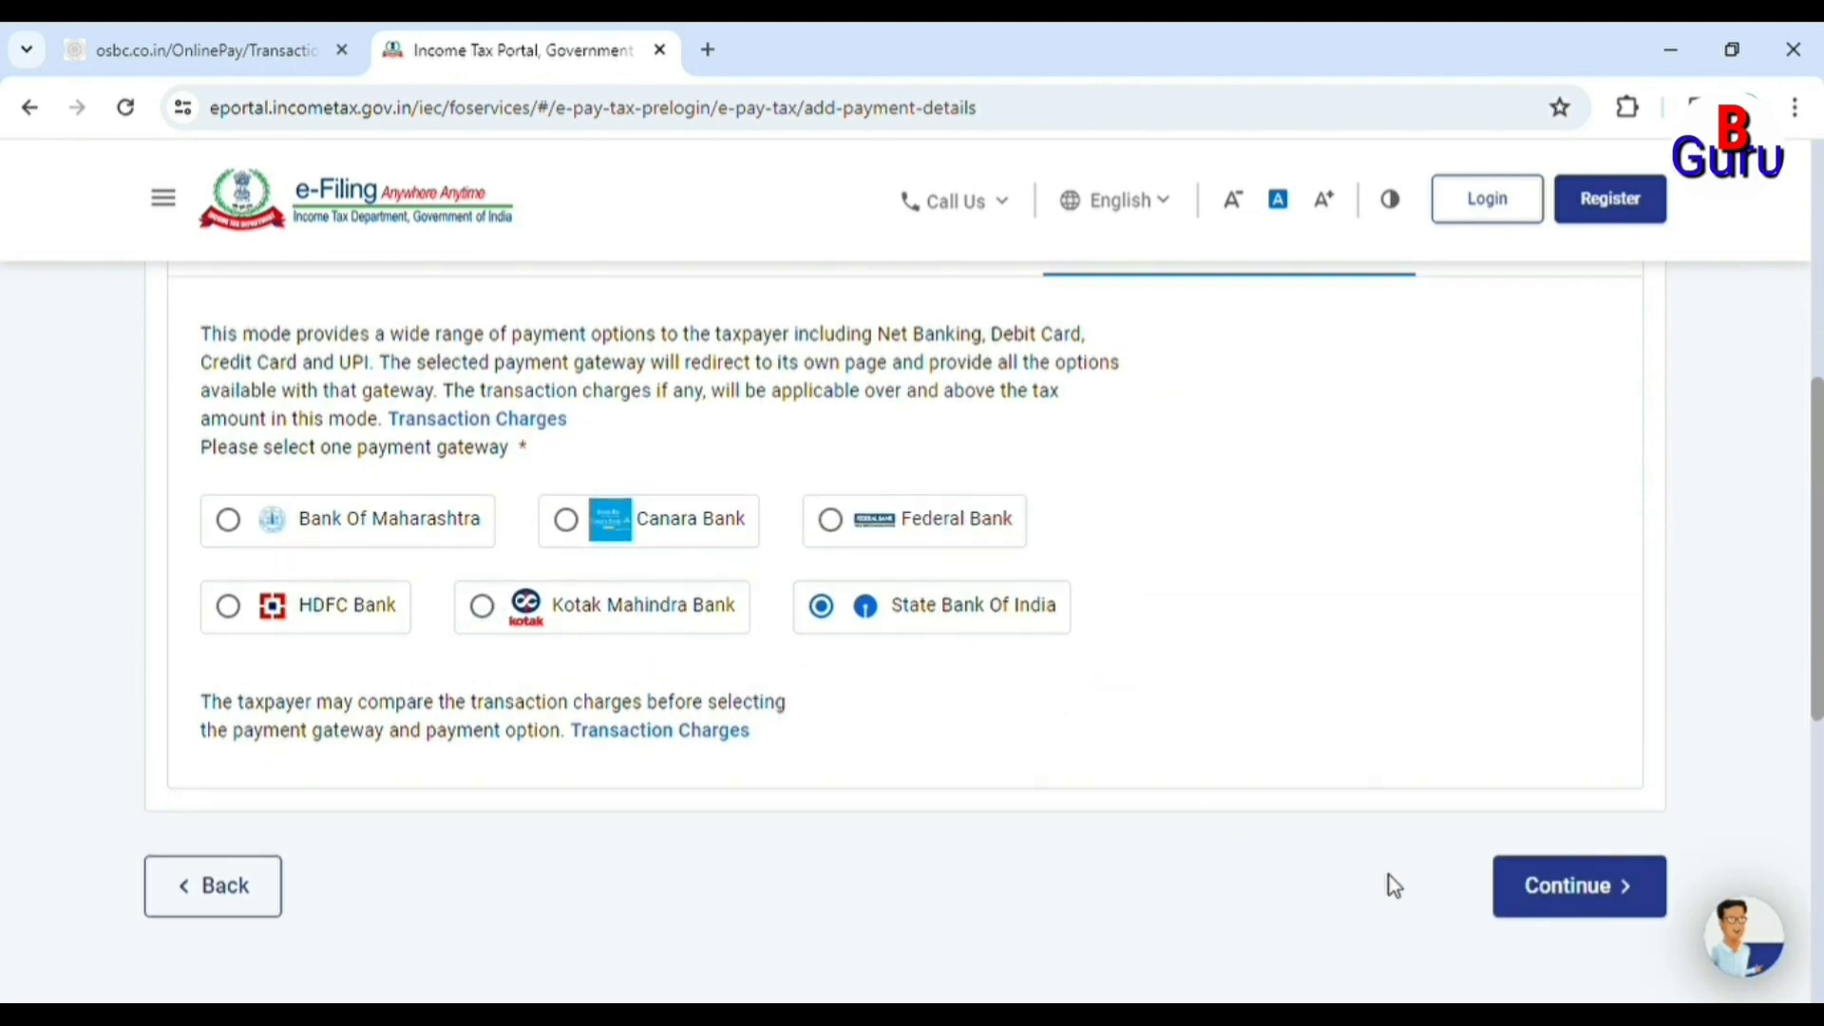
click(1603, 907)
scroll(844, 606, down, 5)
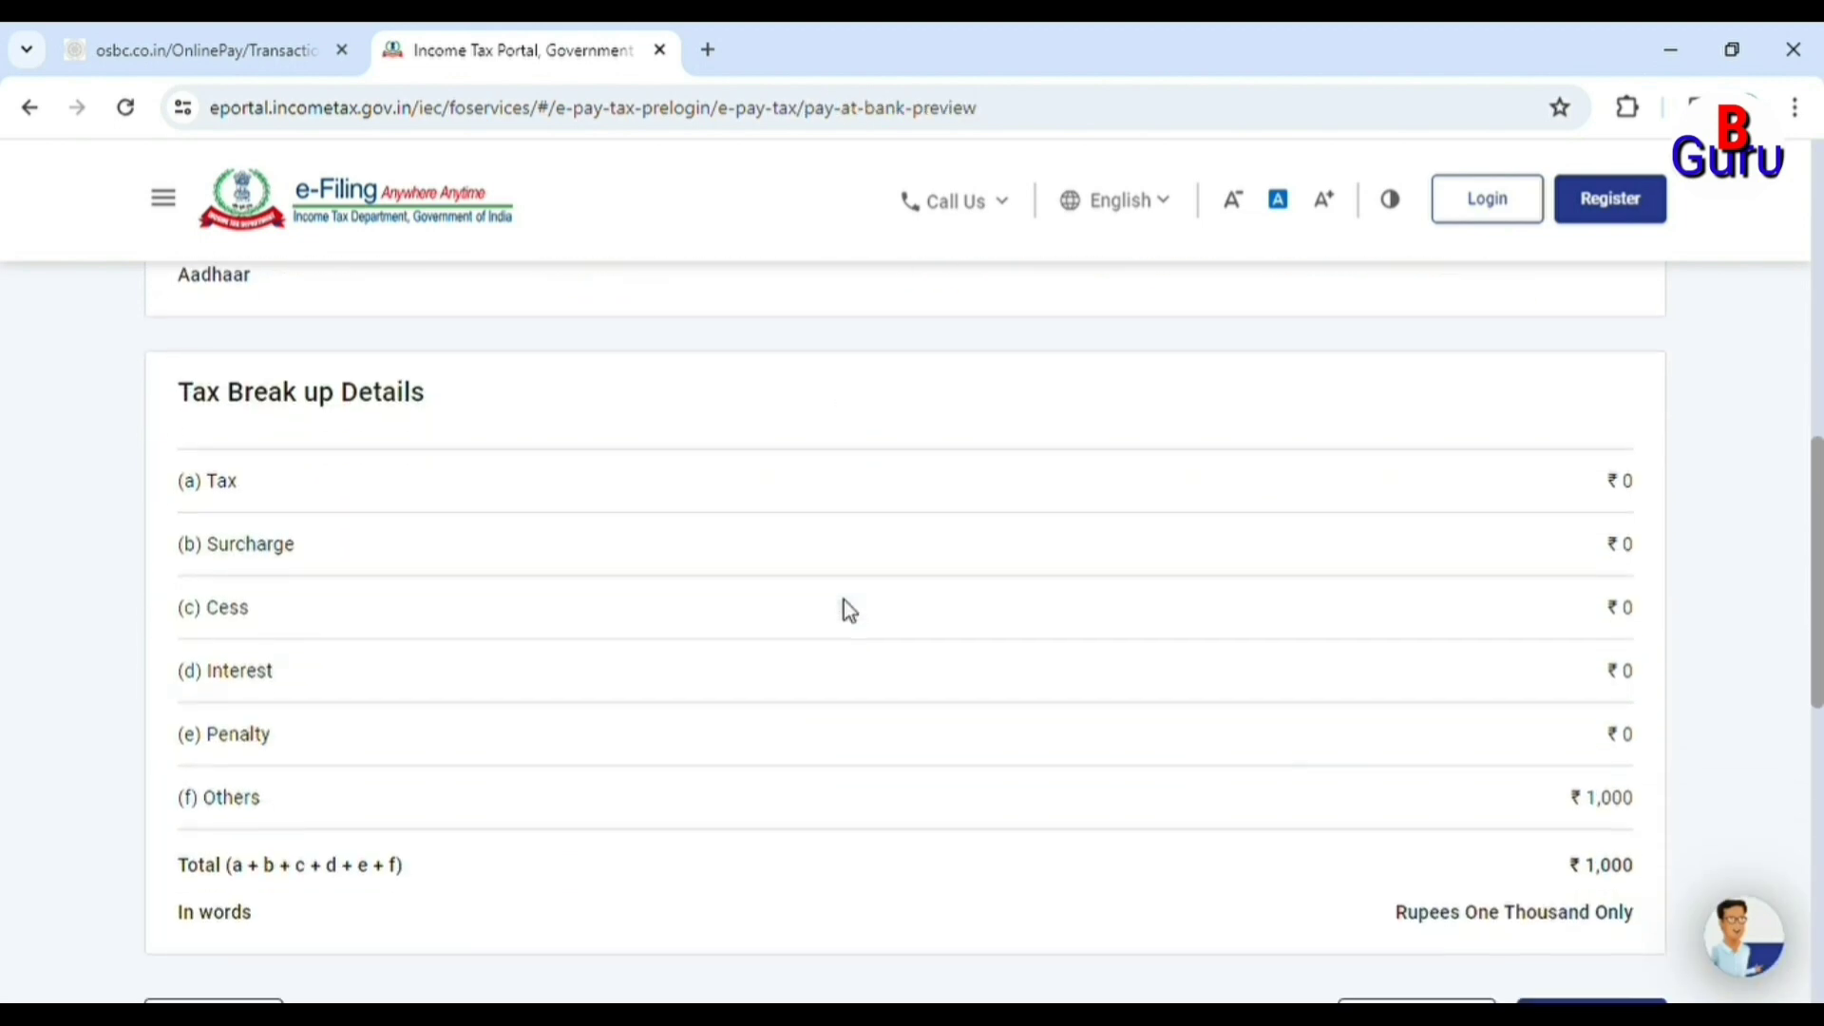
Choose Pay Now, agree to the terms and conditions, and submit the ₹1,000 payment to the bank.
click(1612, 791)
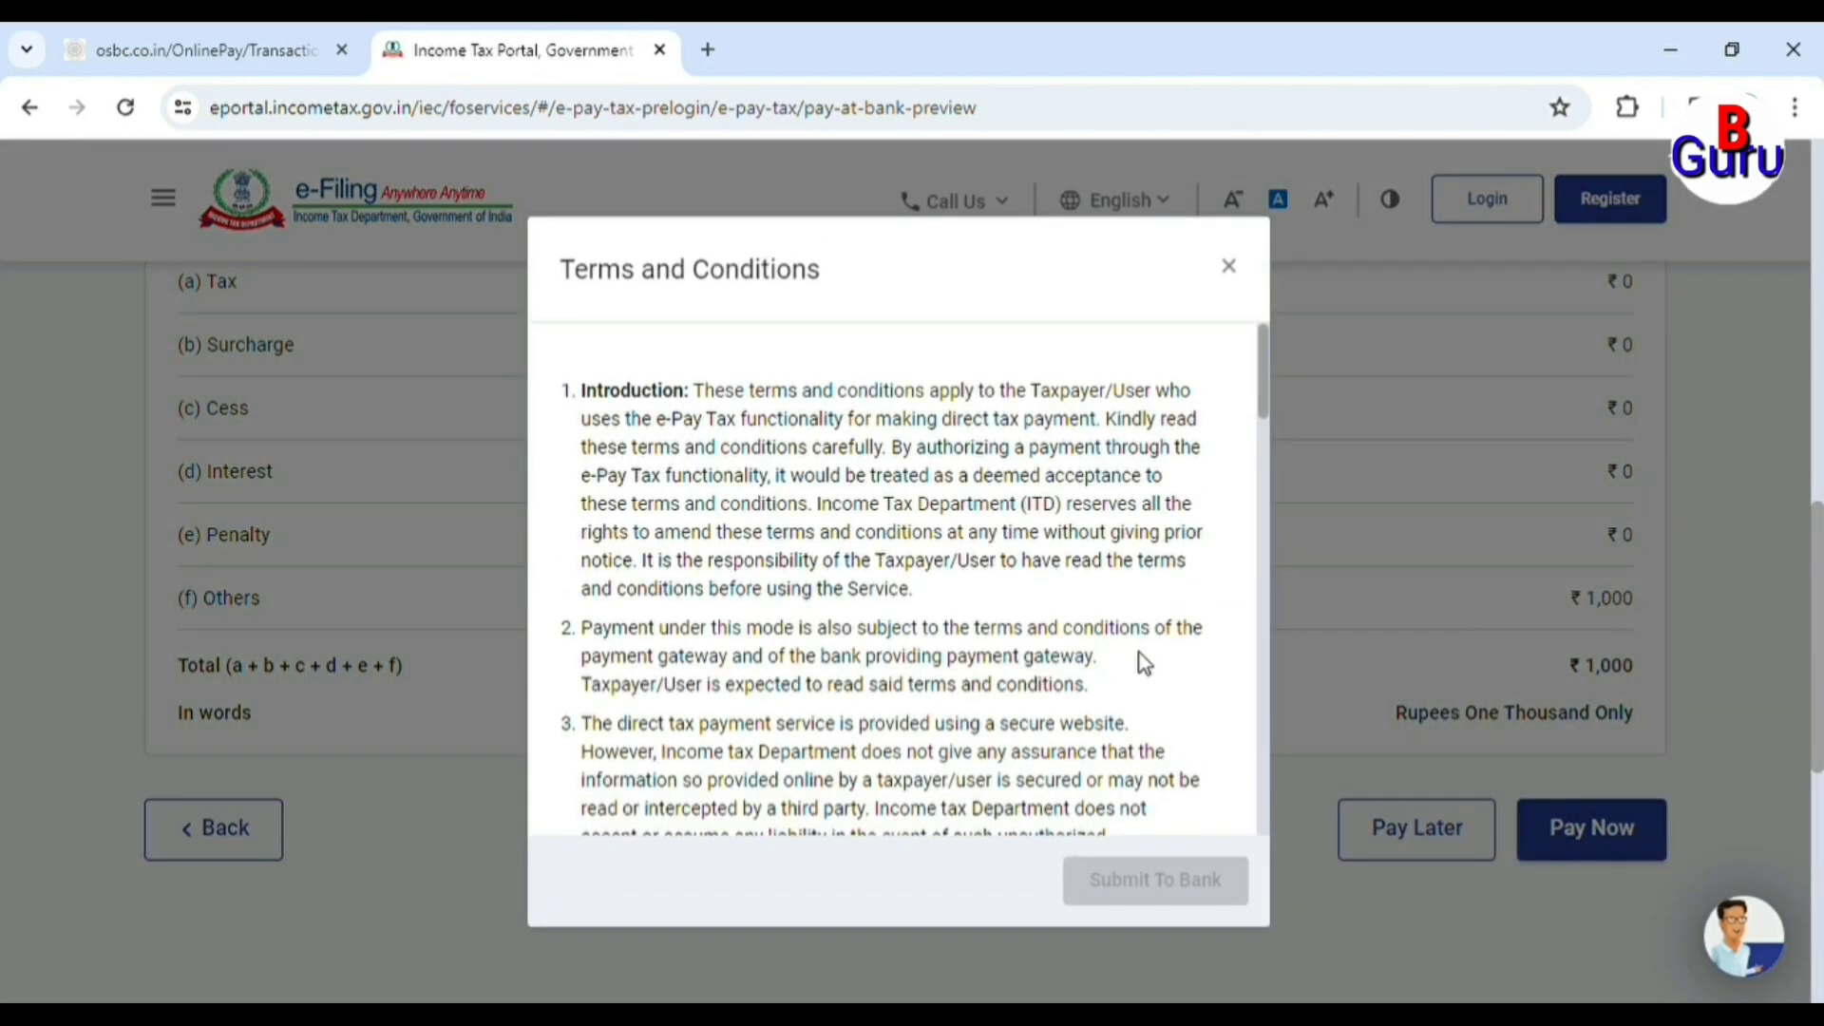
scroll(1144, 663, down, 6)
scroll(1153, 668, down, 10)
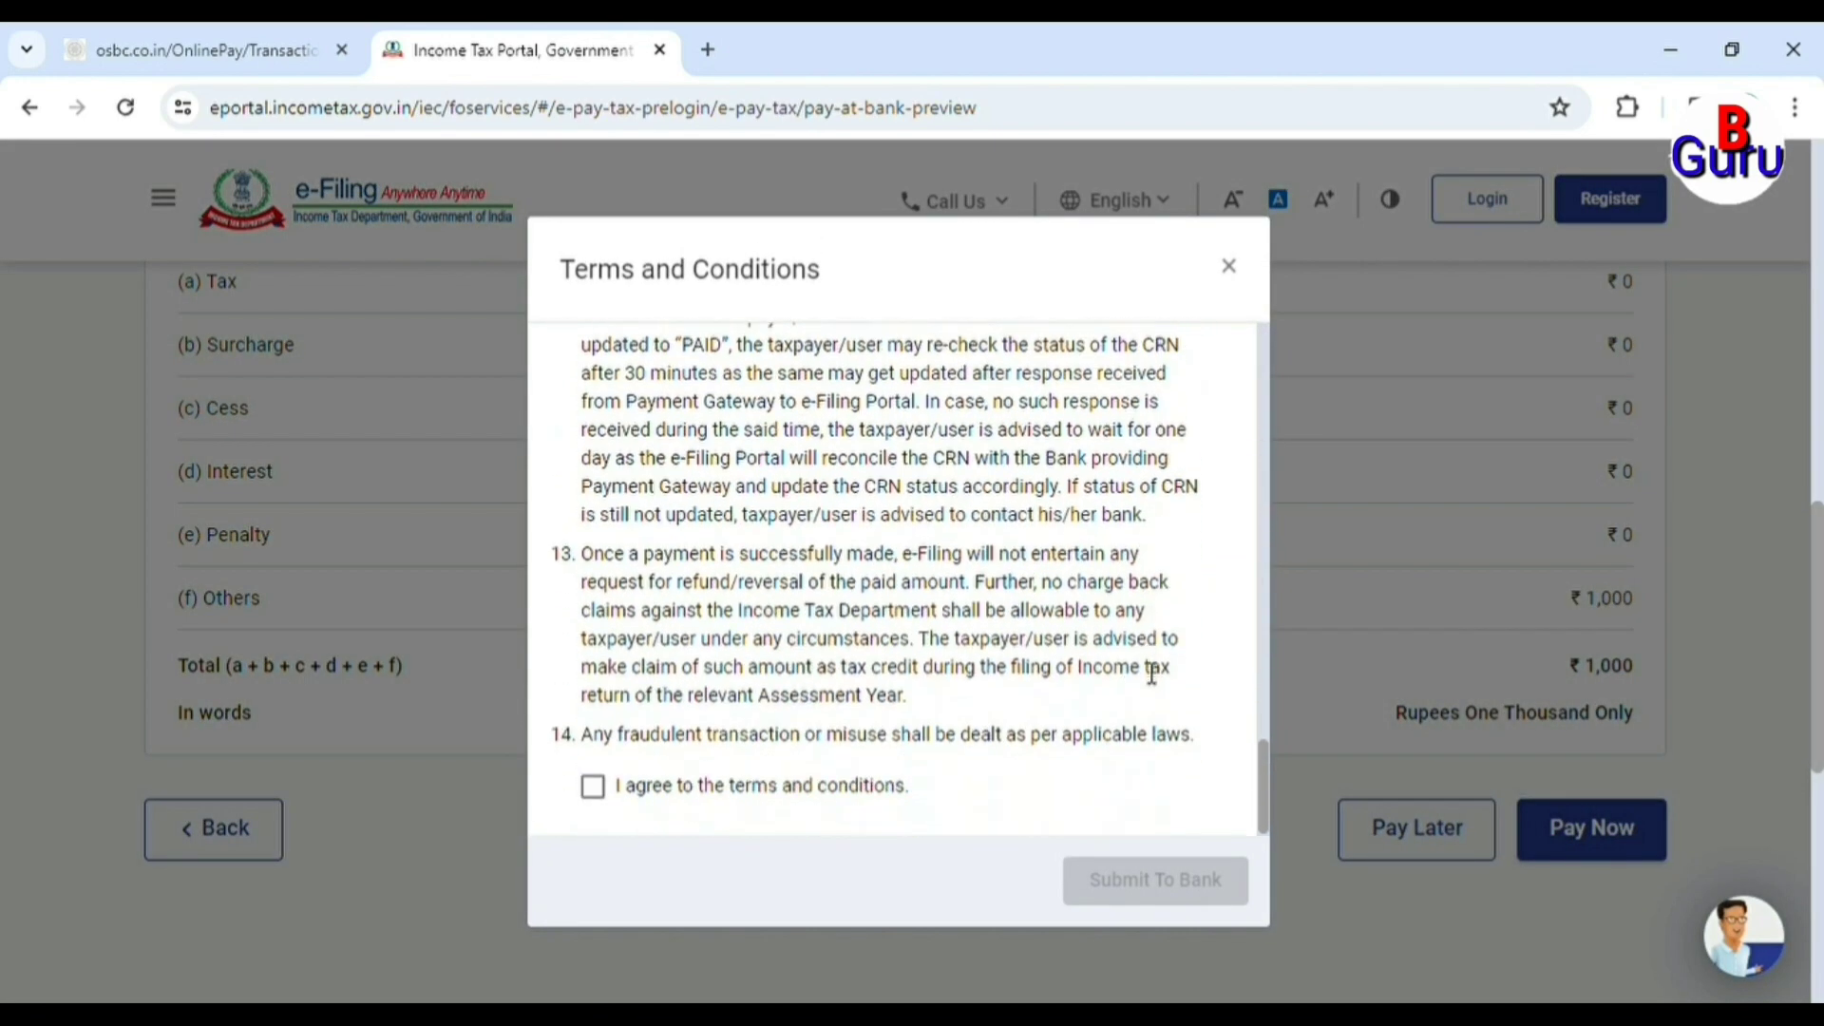
click(593, 786)
click(1152, 890)
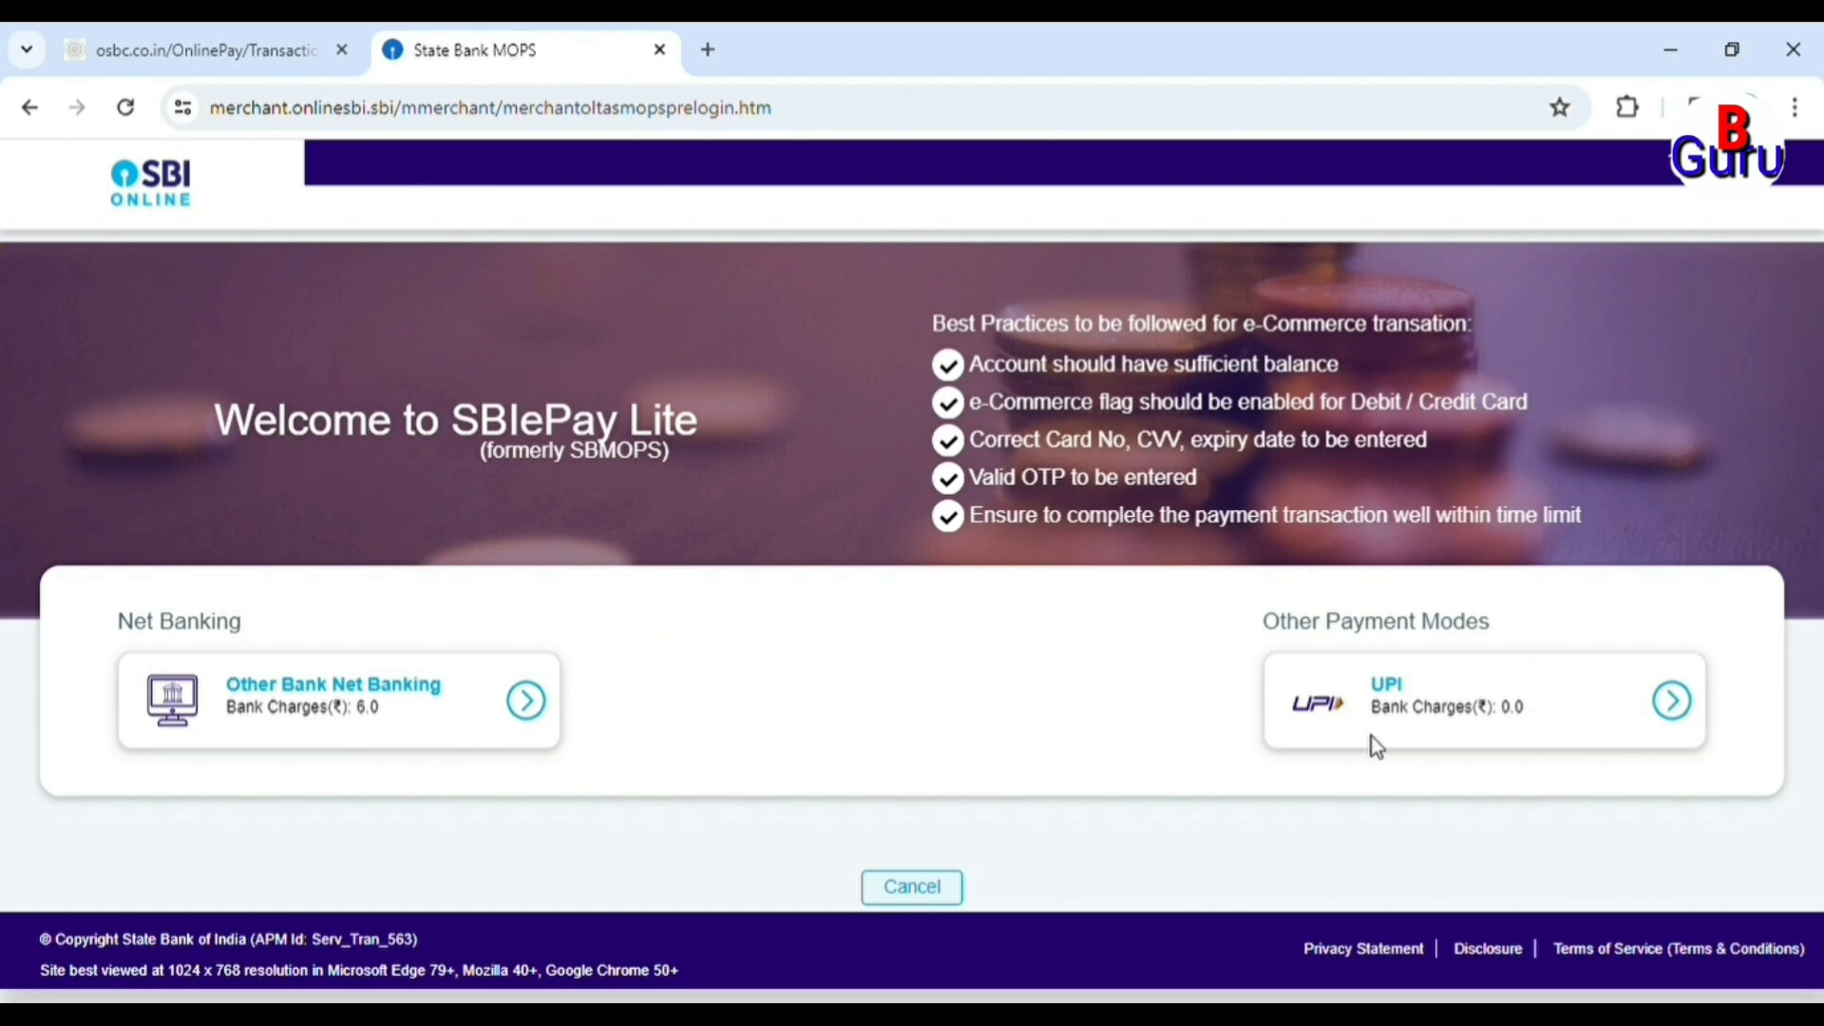
On SBIePay Lite, choose UPI payment by virtual address (VPA) and enter the UPI ID.
click(1452, 718)
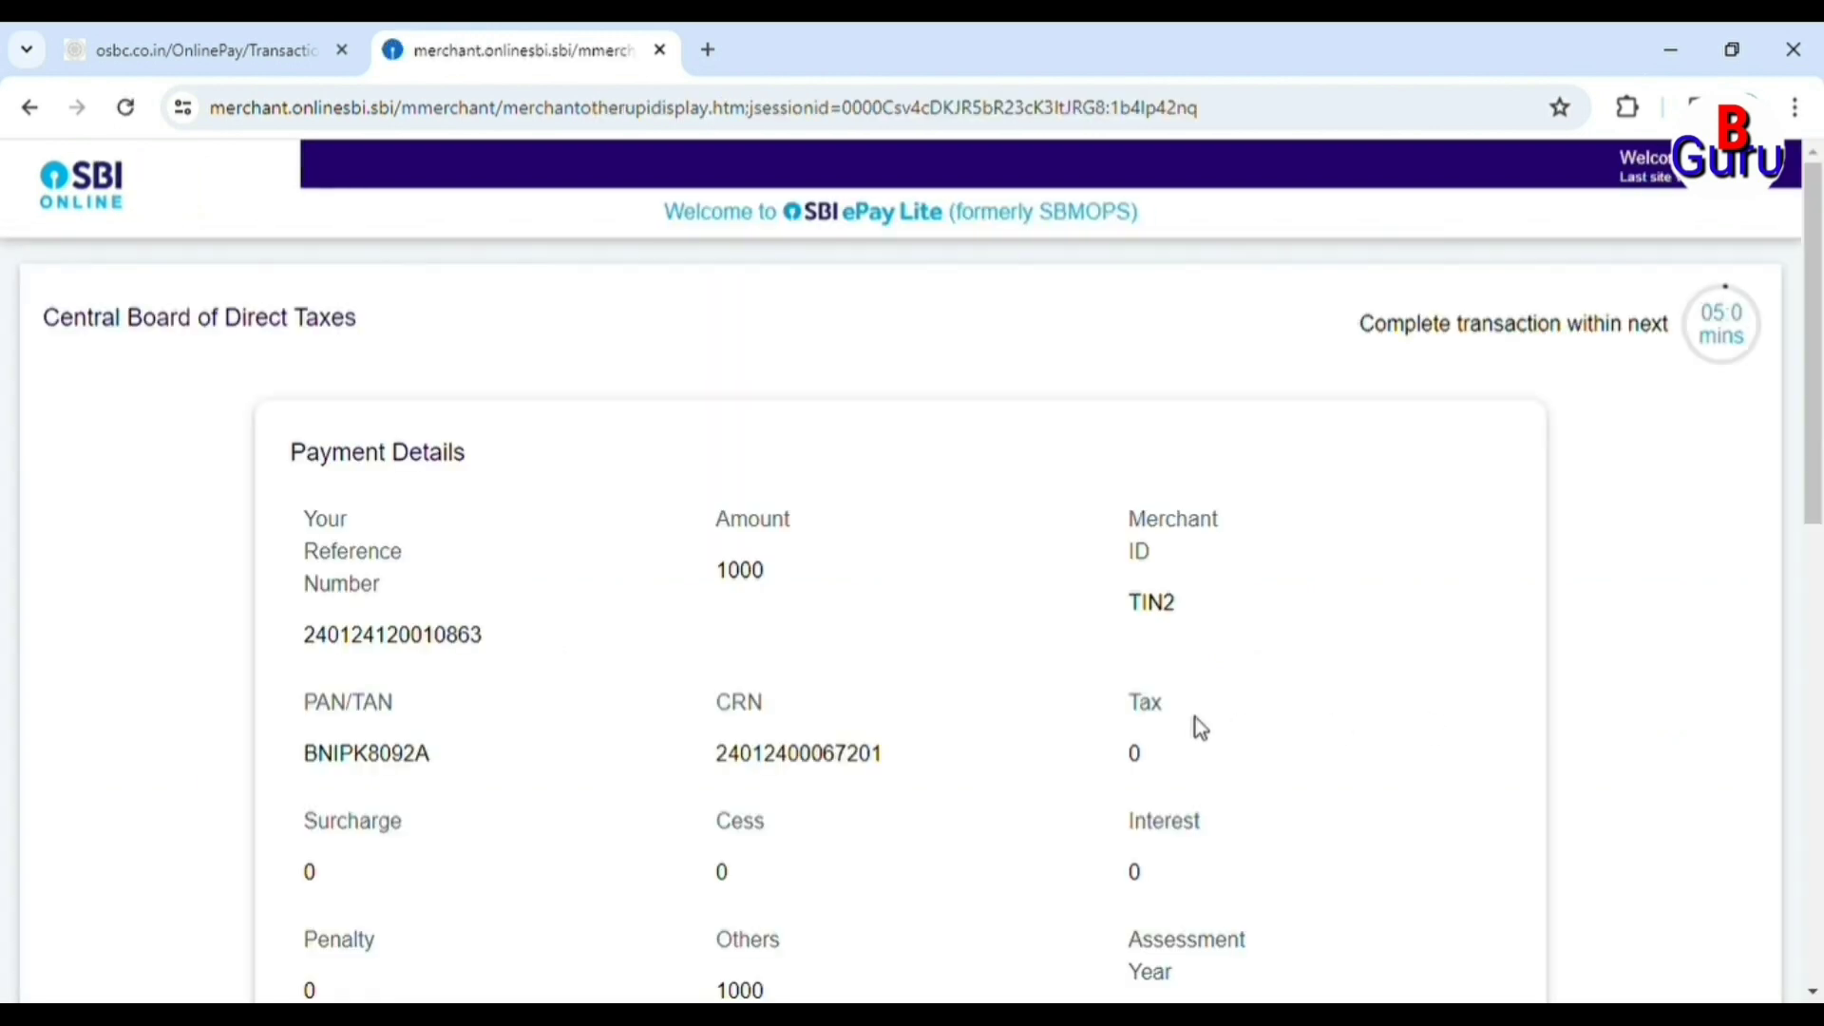
scroll(1195, 726, down, 10)
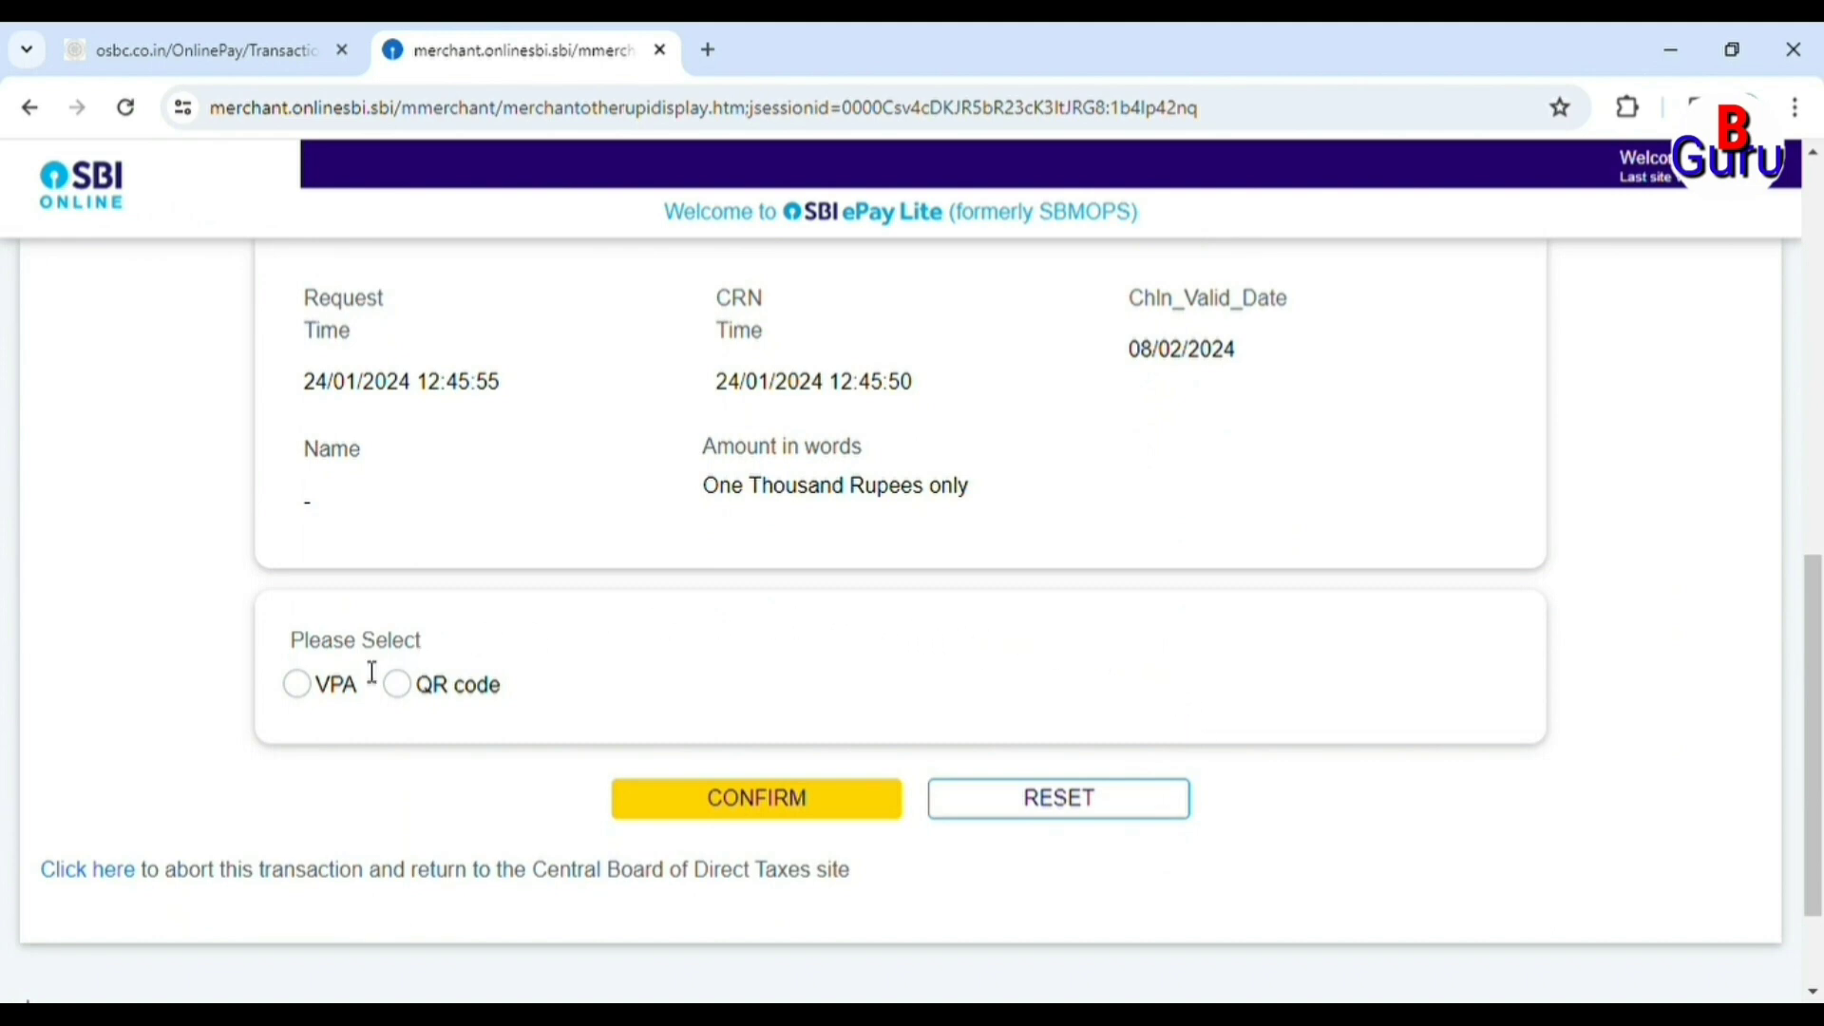
click(300, 684)
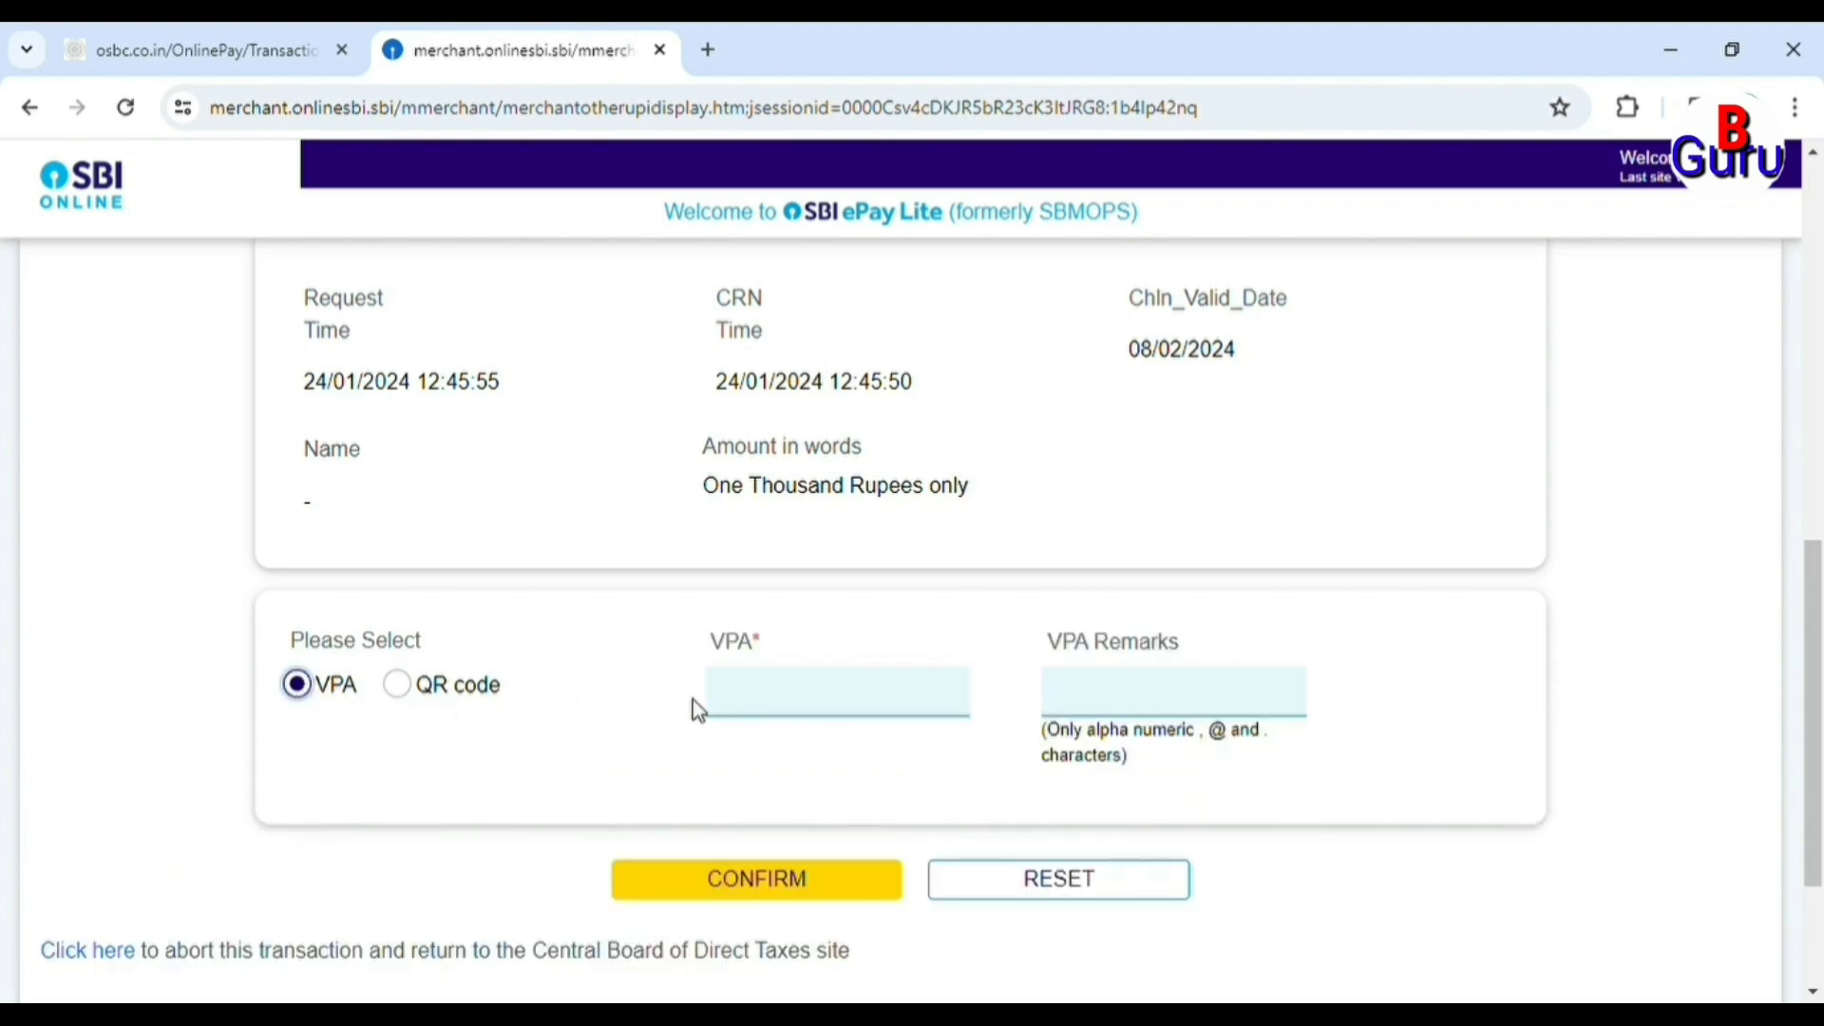
click(844, 712)
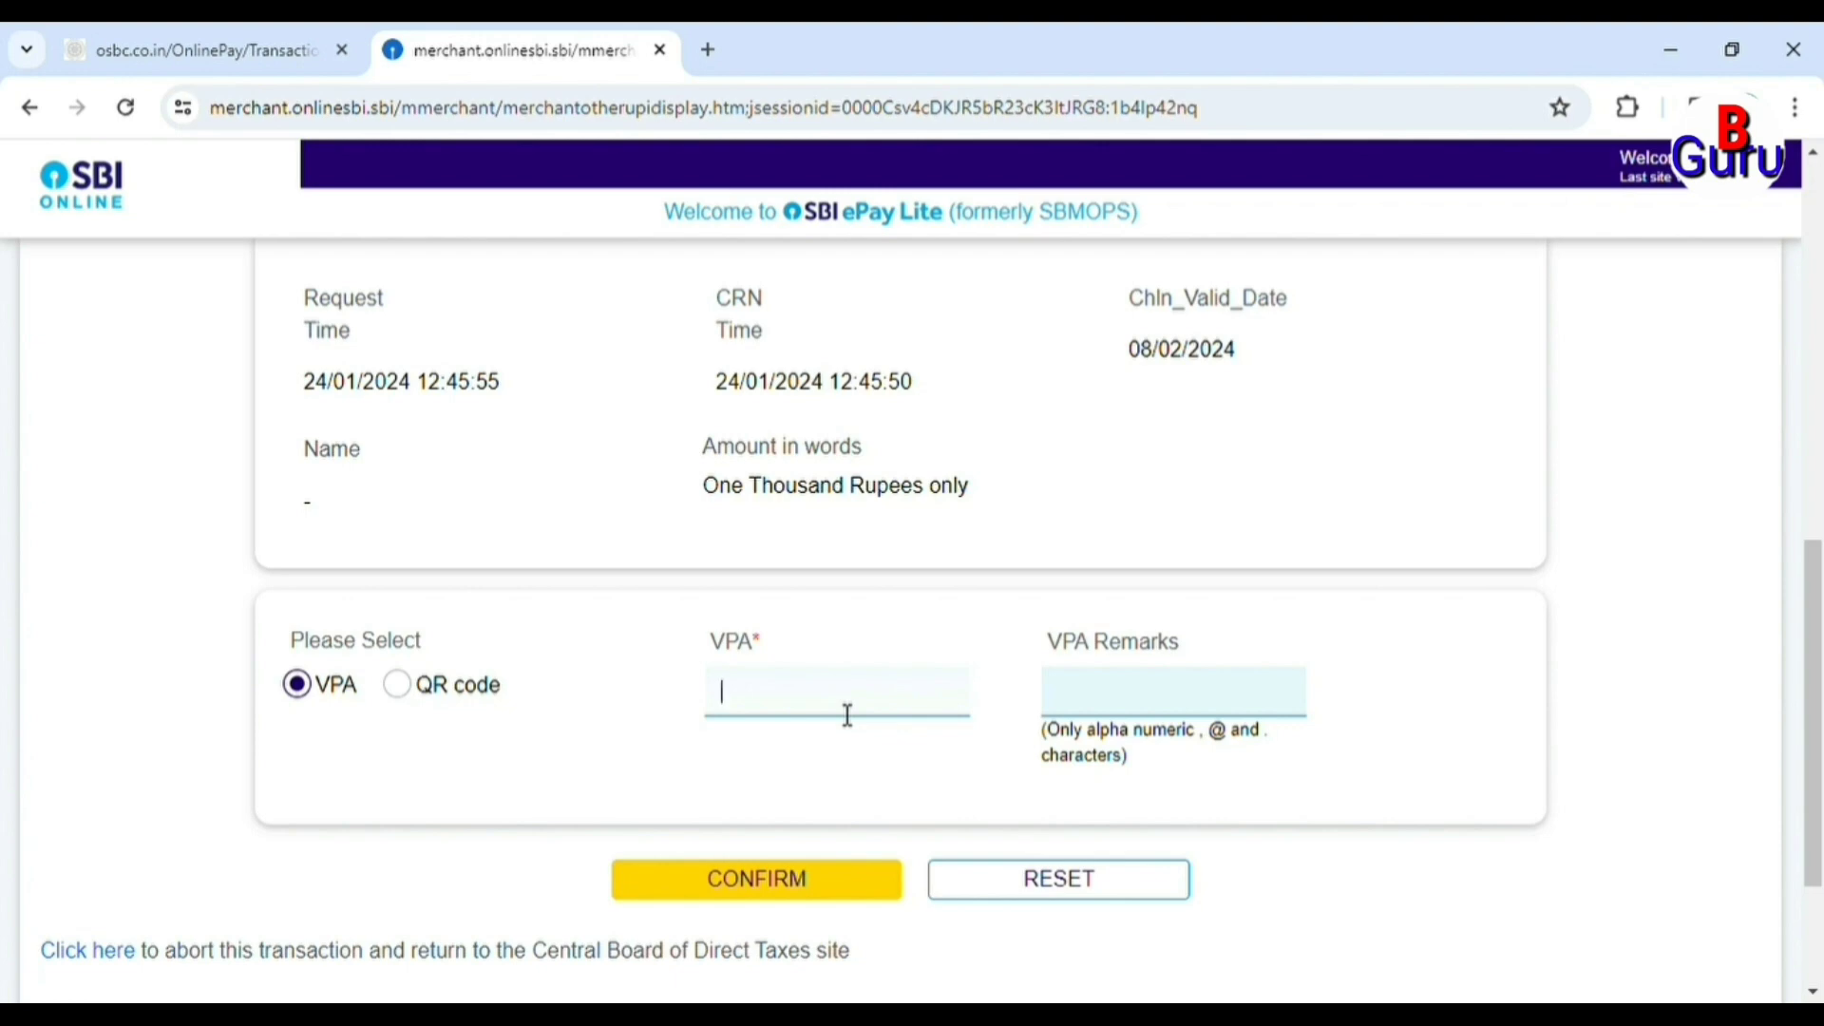
text(9111)
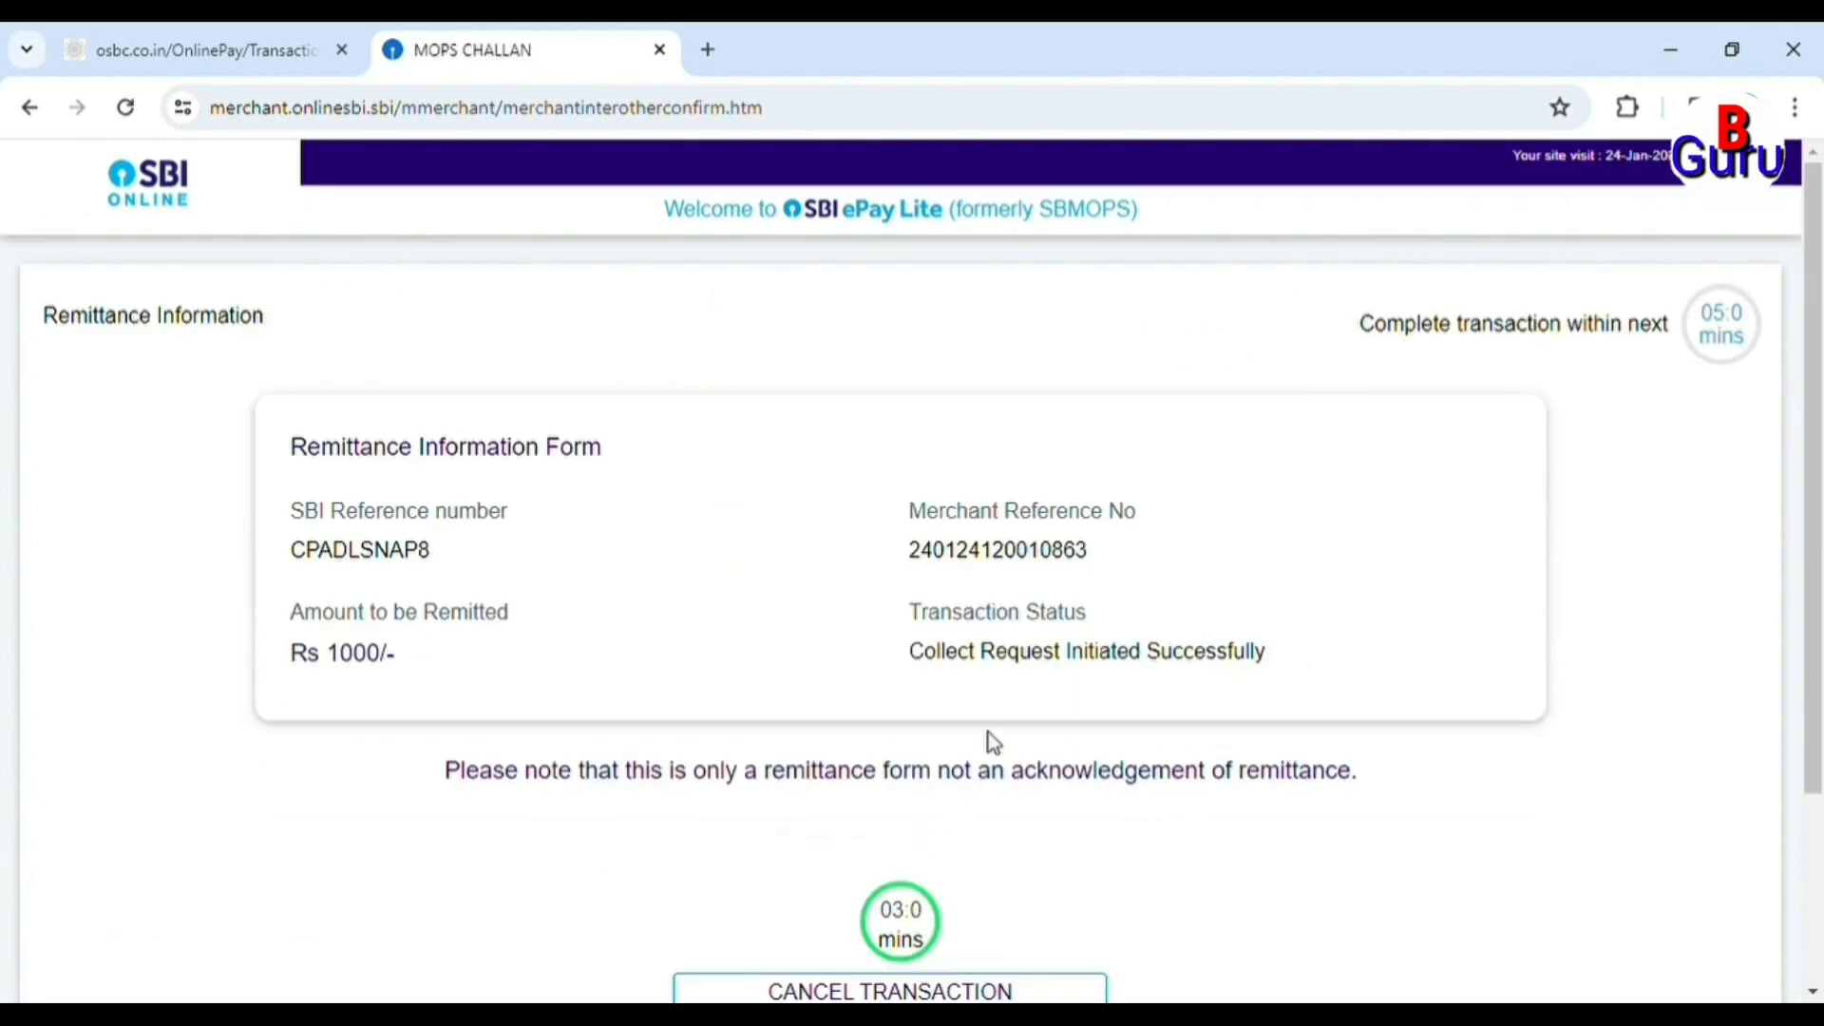
scroll(1009, 703, down, 3)
scroll(1009, 703, up, 2)
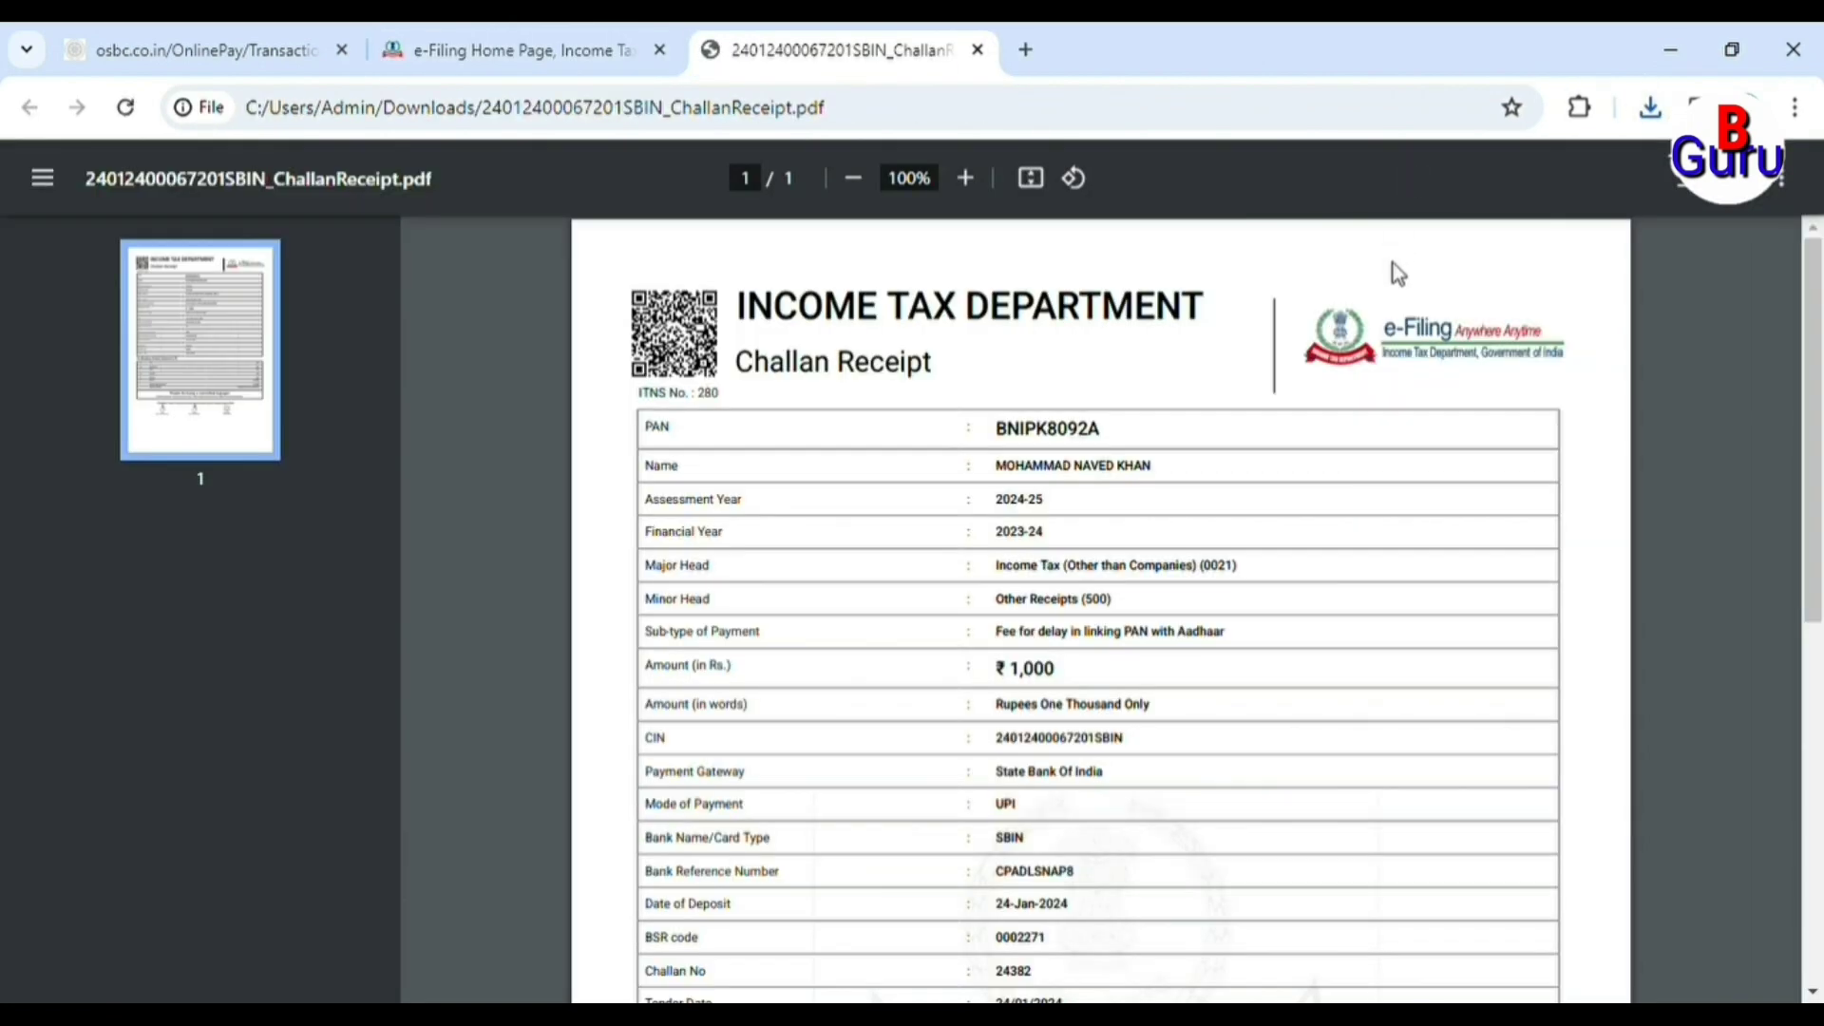
scroll(1384, 903, down, 2)
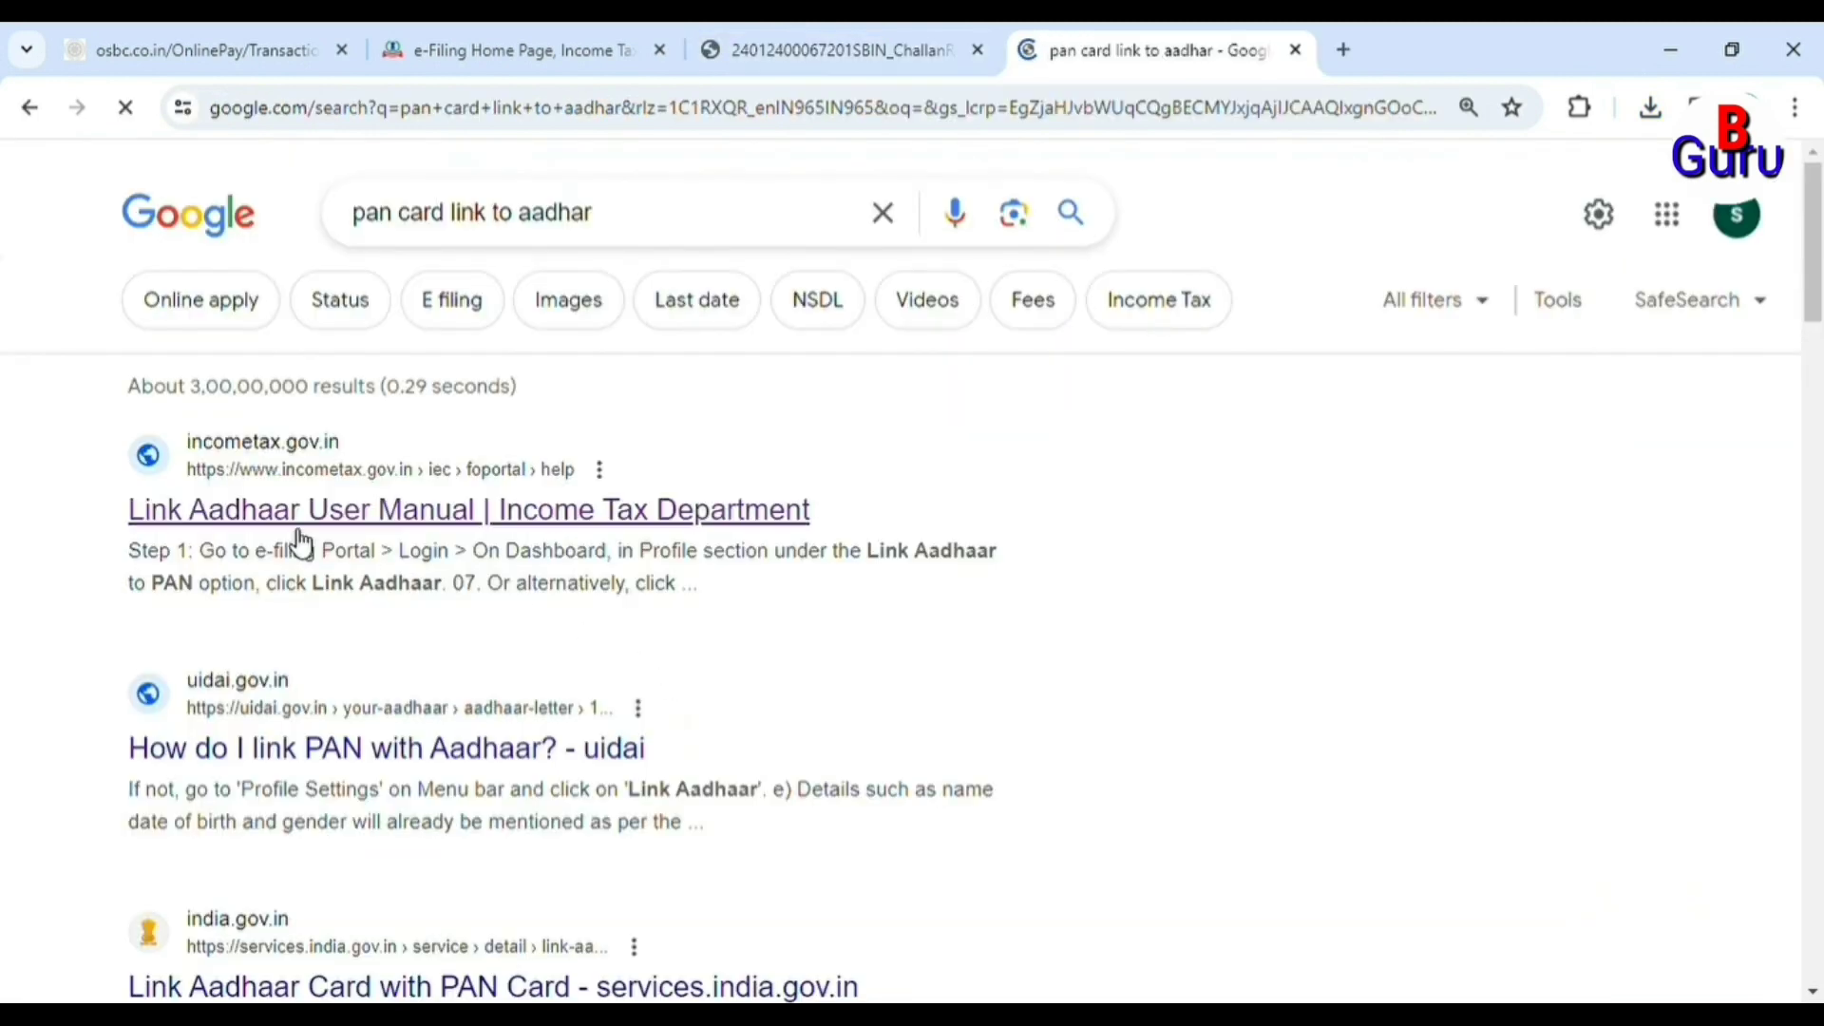
From the Link Aadhaar User Manual result, return to the portal home page and open Link Aadhaar from Quick Links.
click(364, 532)
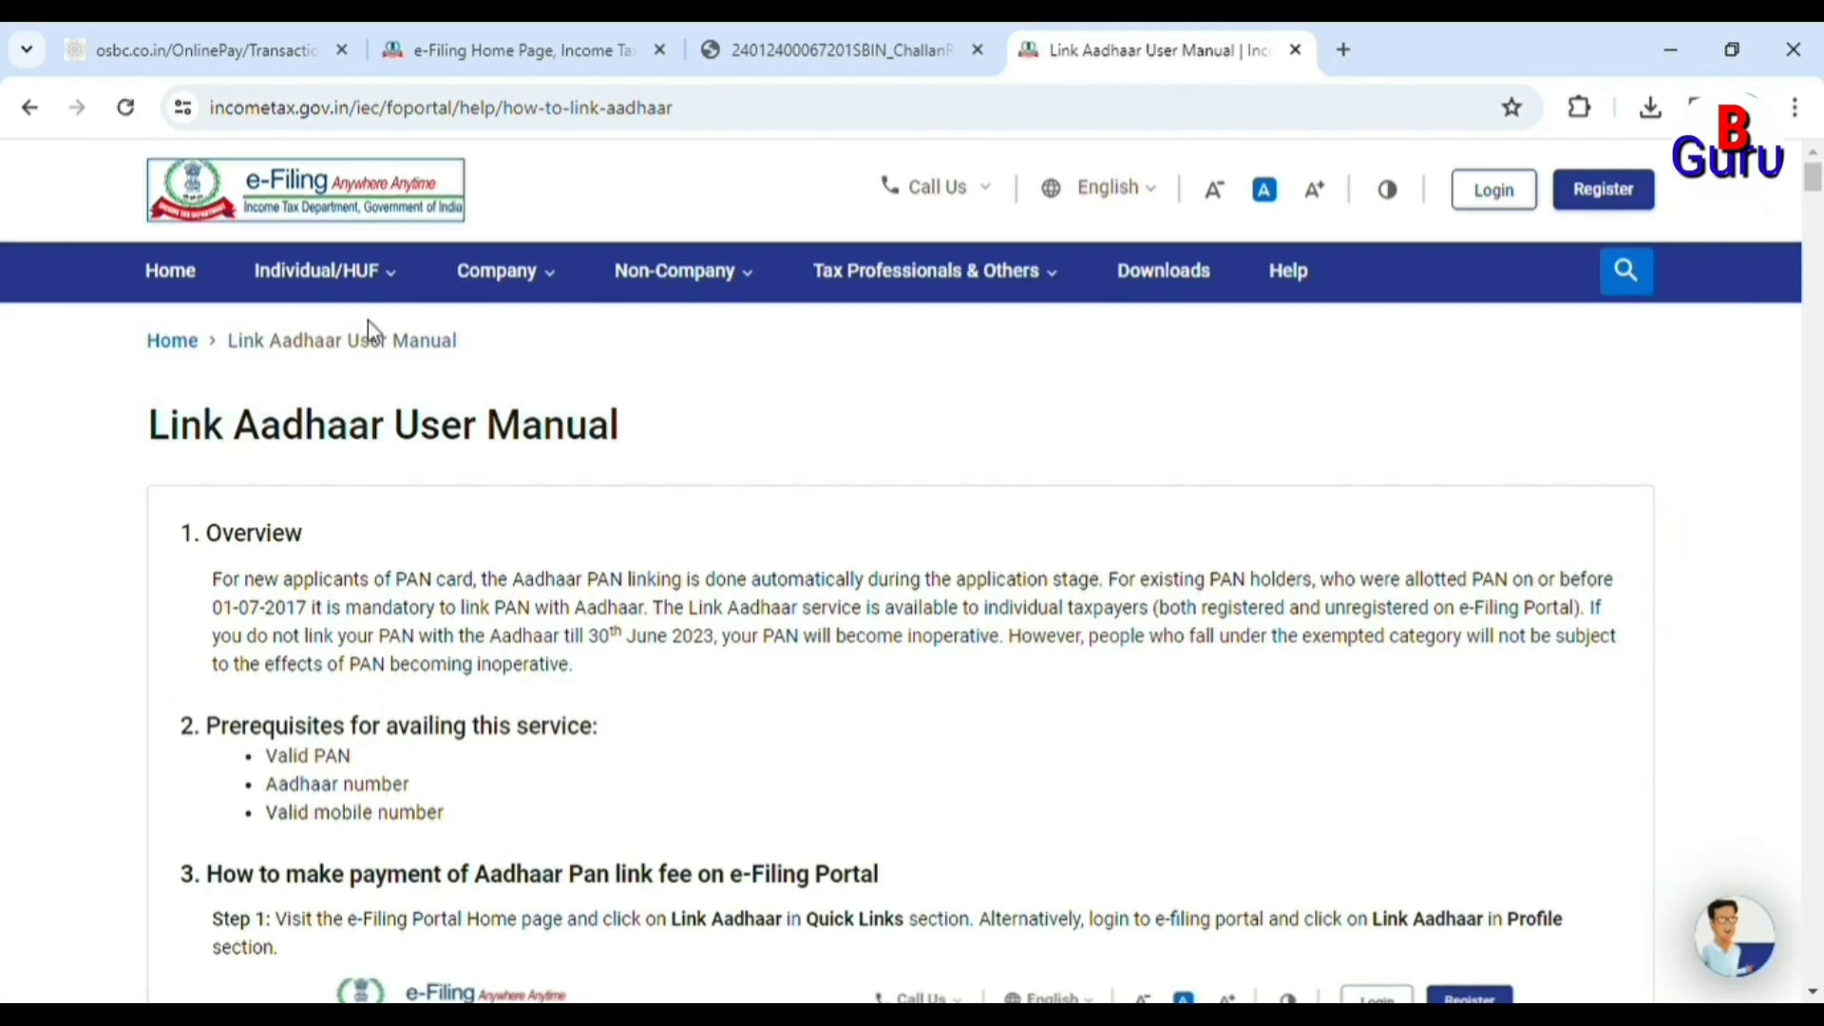
mouse_move(363, 304)
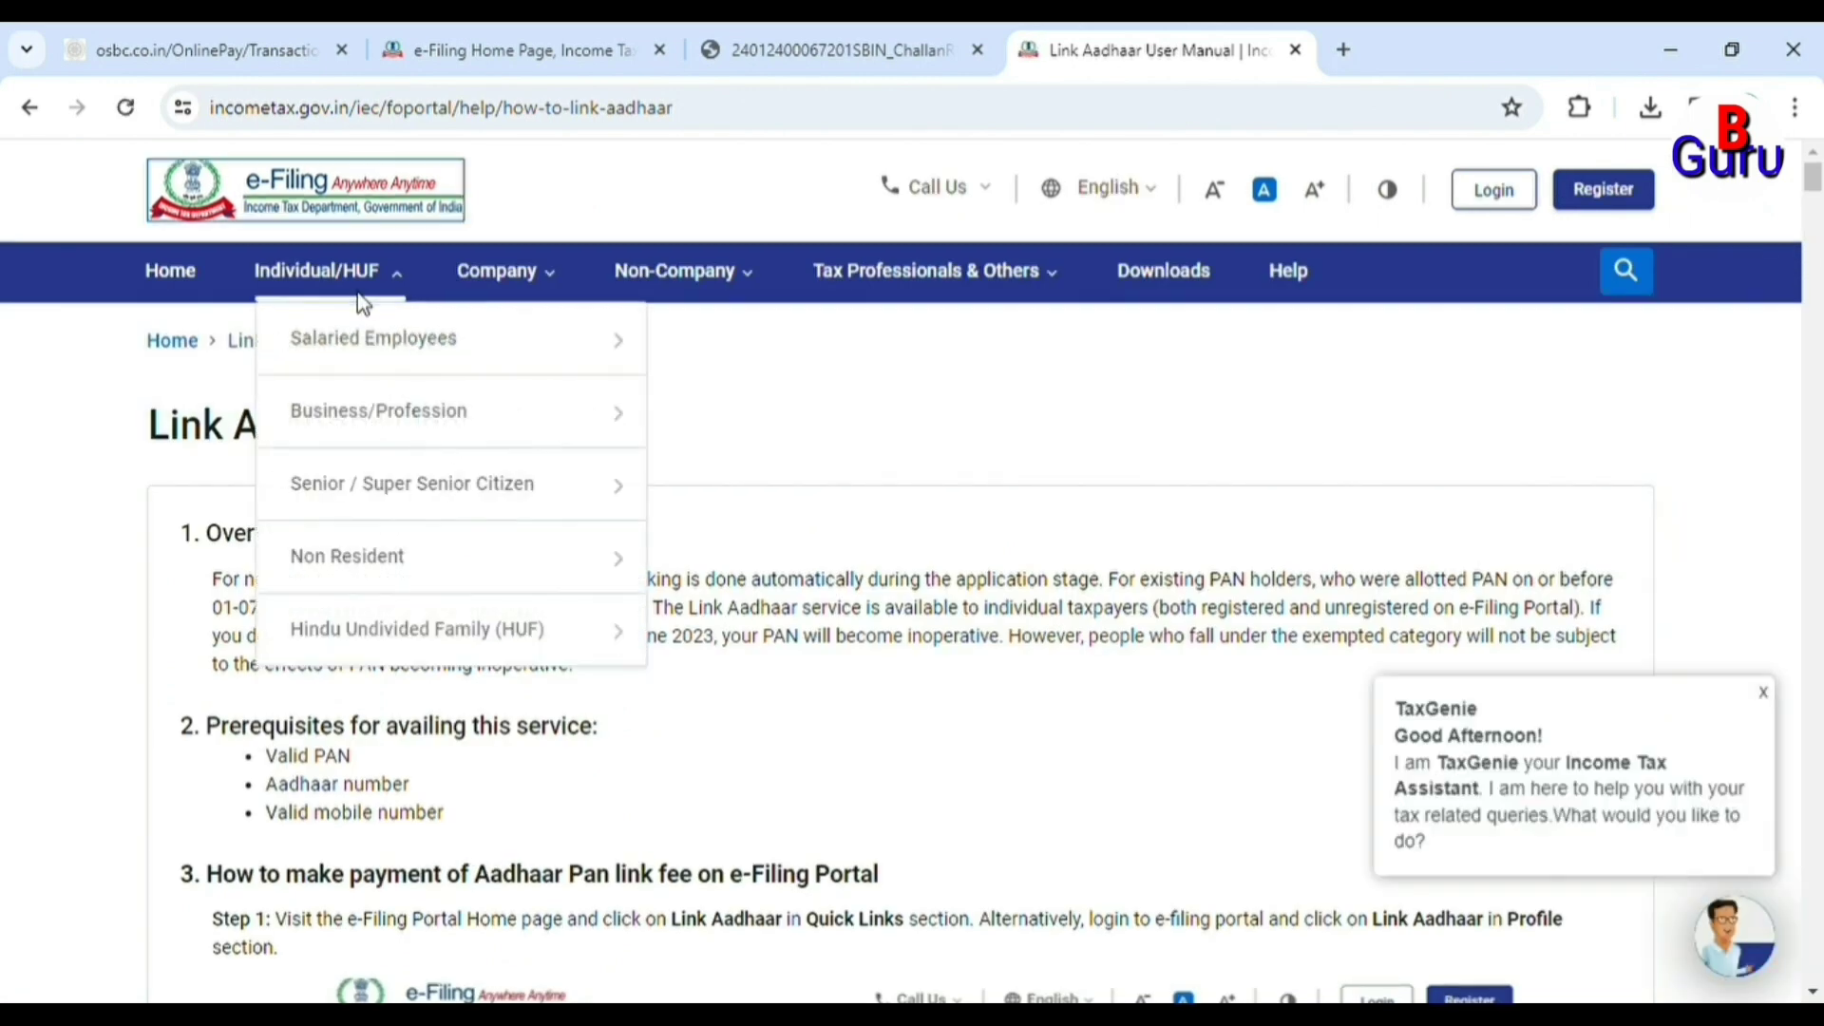
click(195, 290)
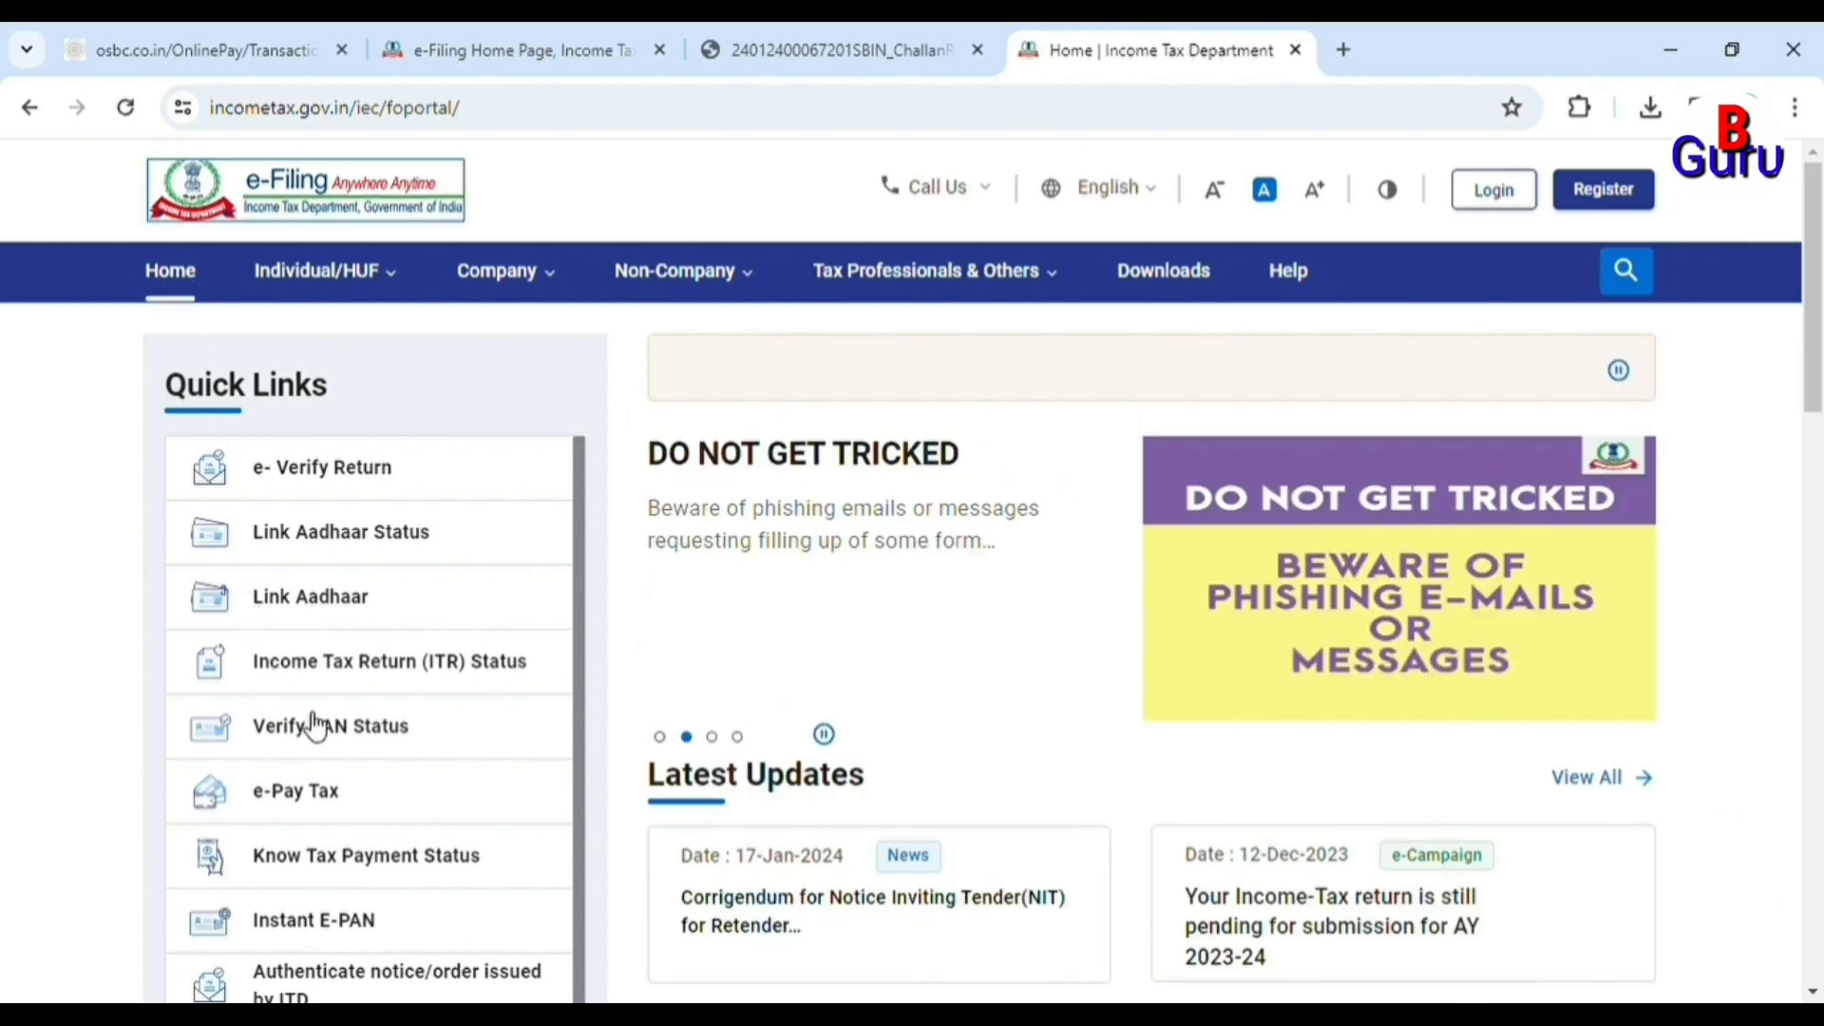
click(358, 616)
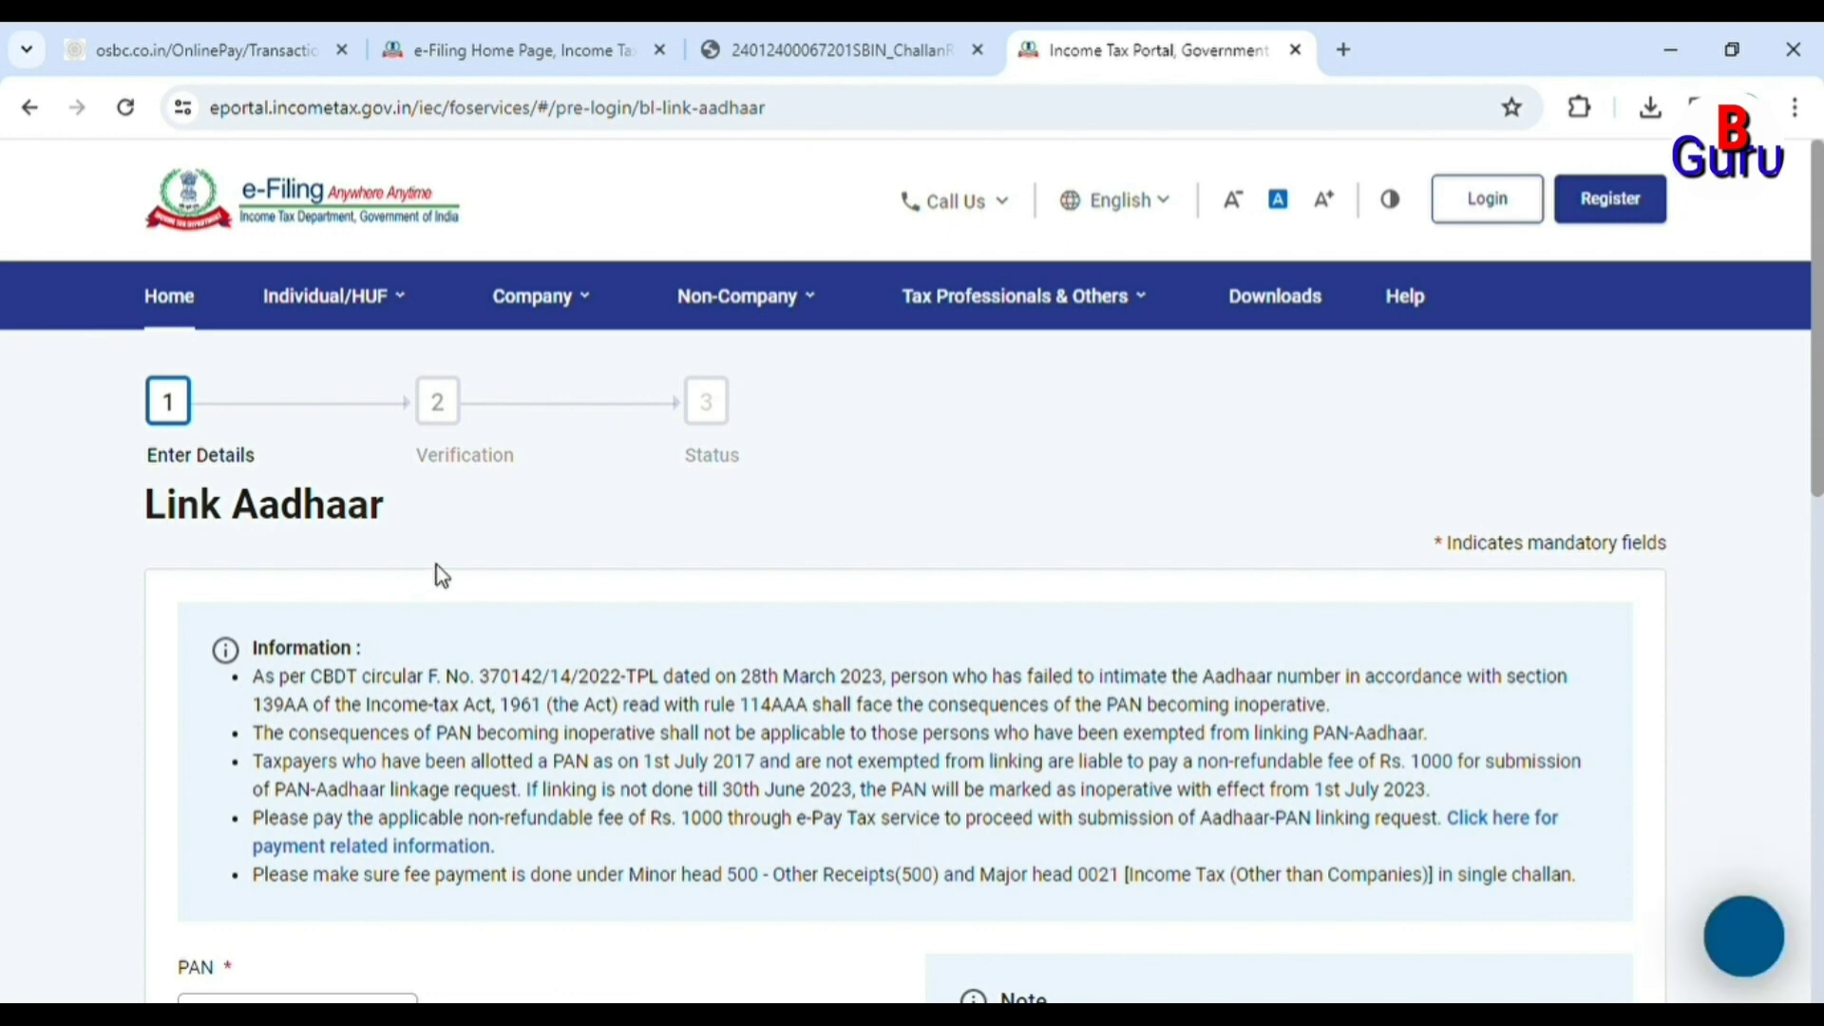
Enter the PAN and the Aadhaar number in the Link Aadhaar form and validate them.
scroll(437, 570, down, 4)
click(328, 631)
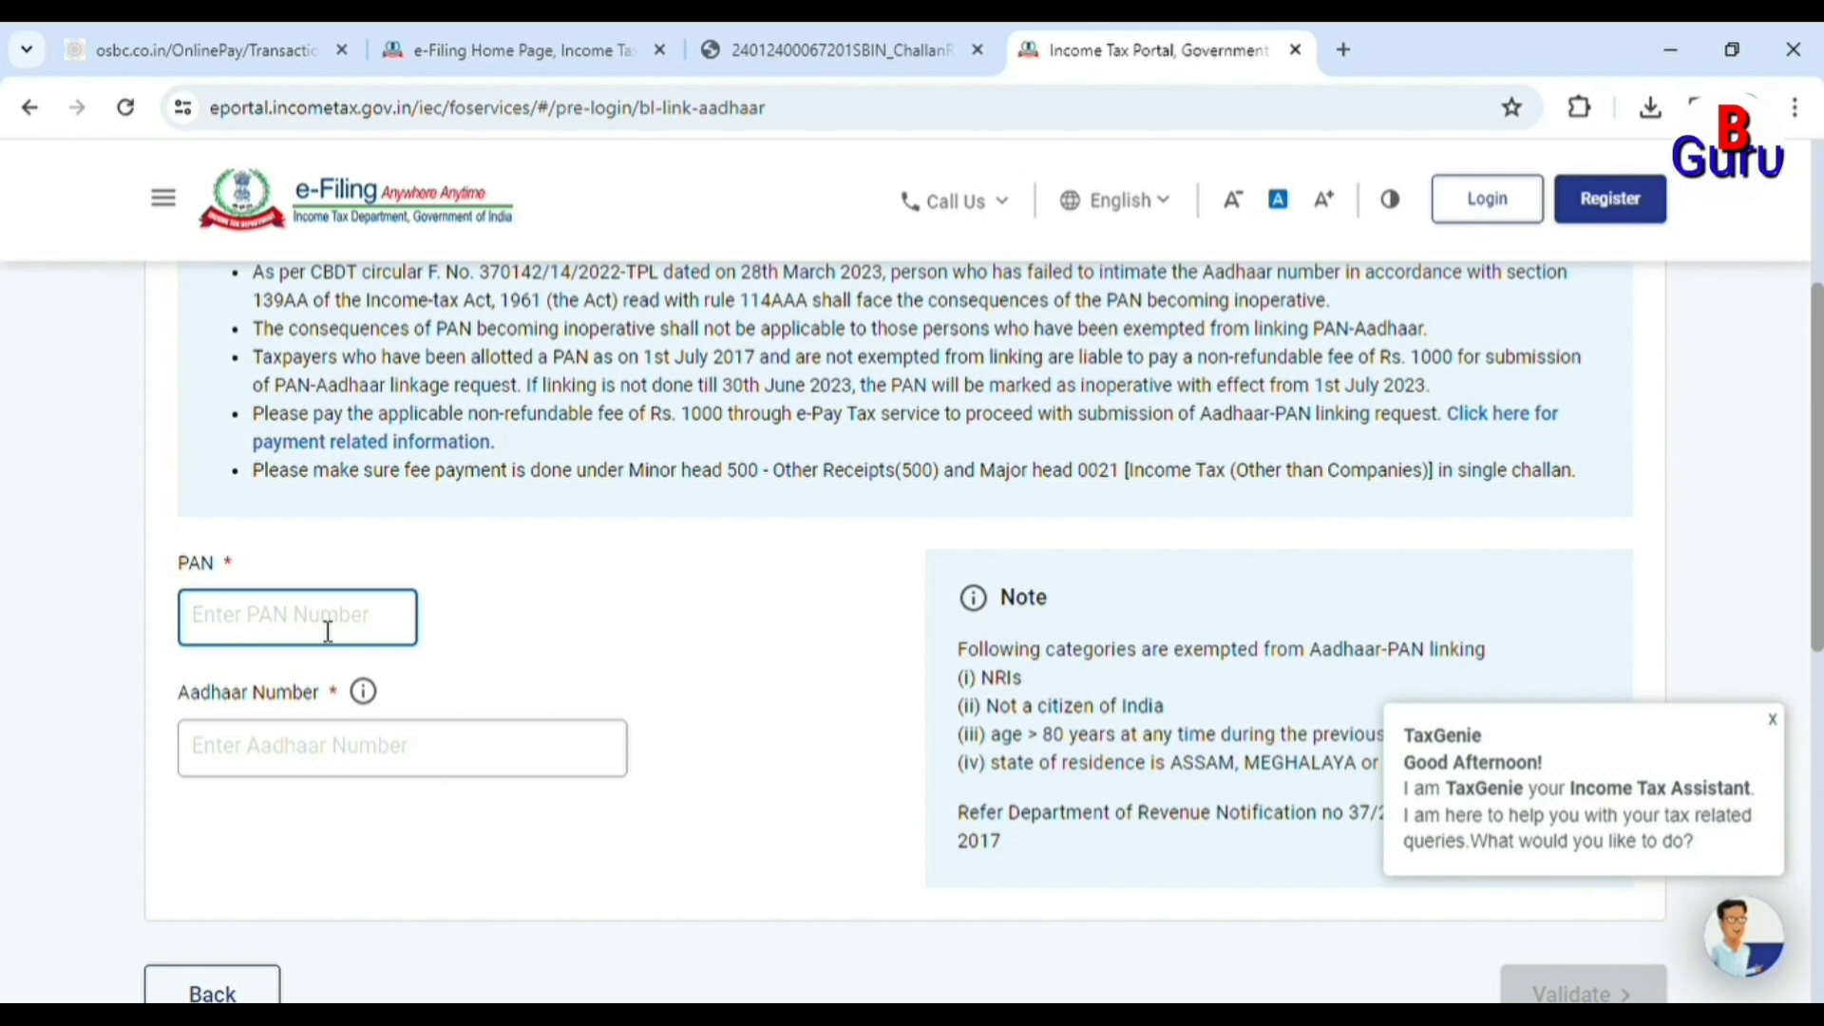
key(Tab)
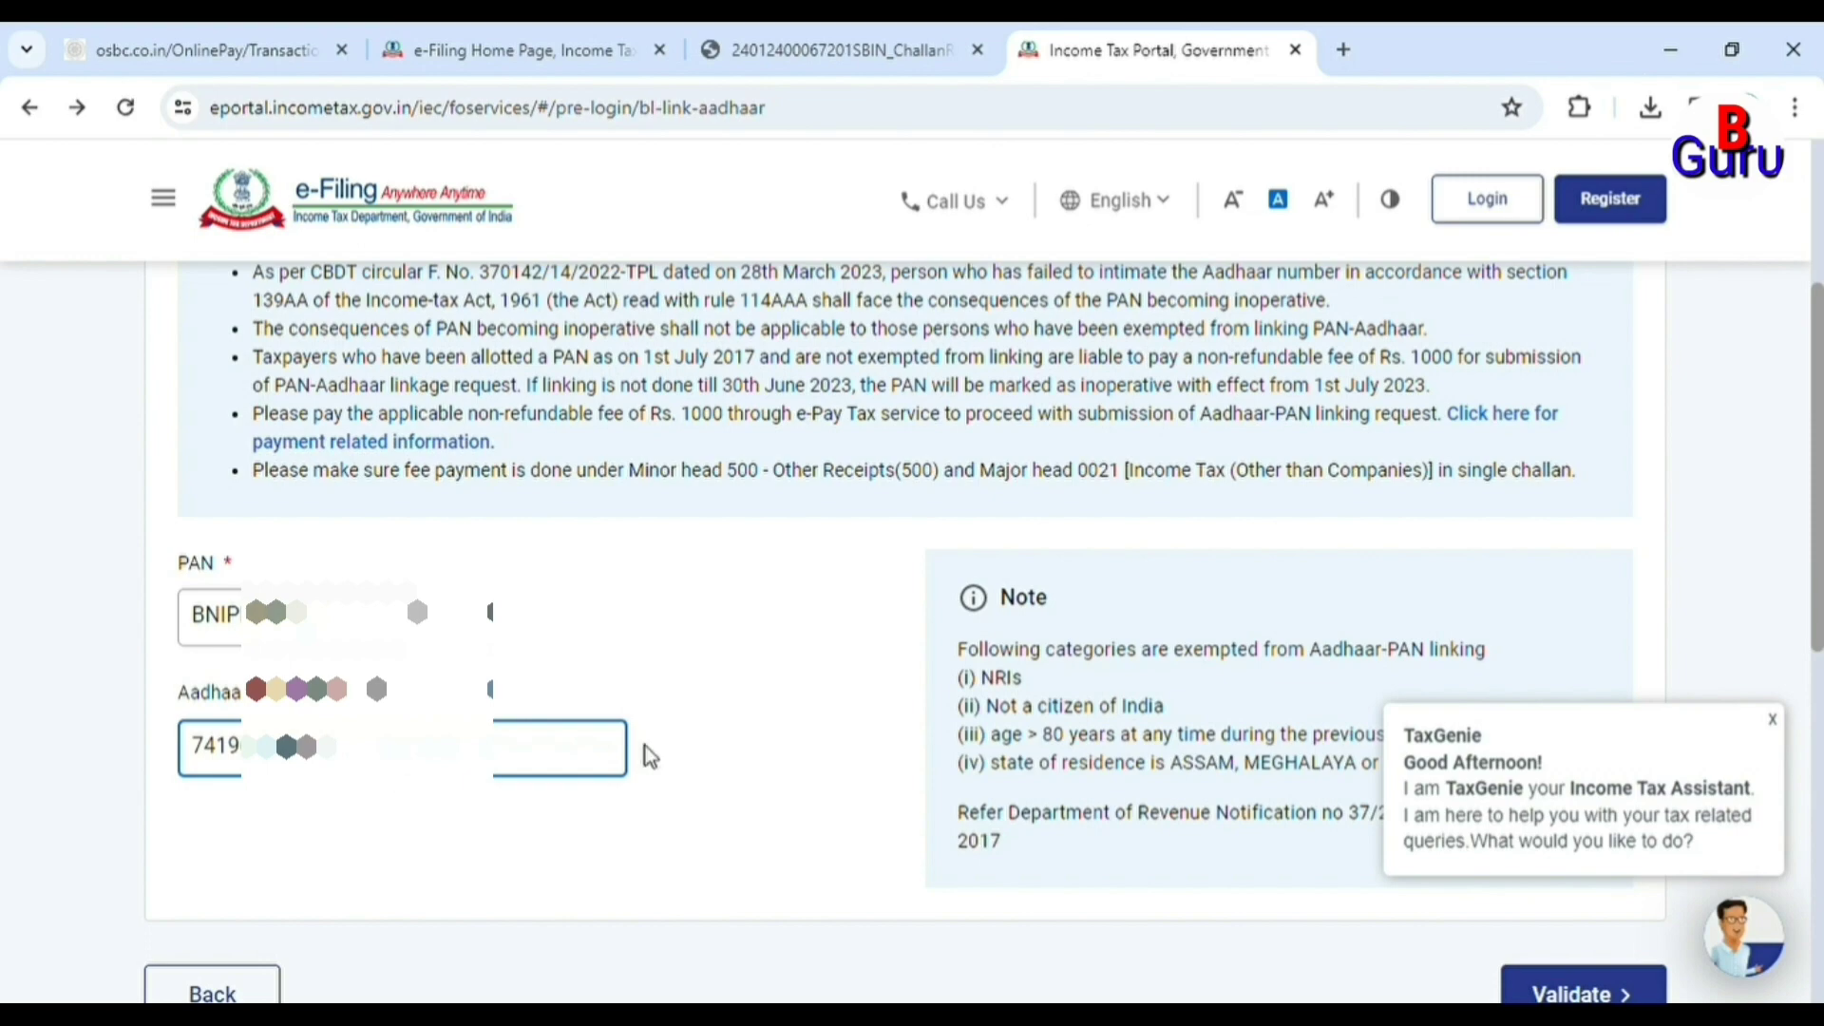
scroll(857, 729, down, 1)
scroll(863, 730, down, 2)
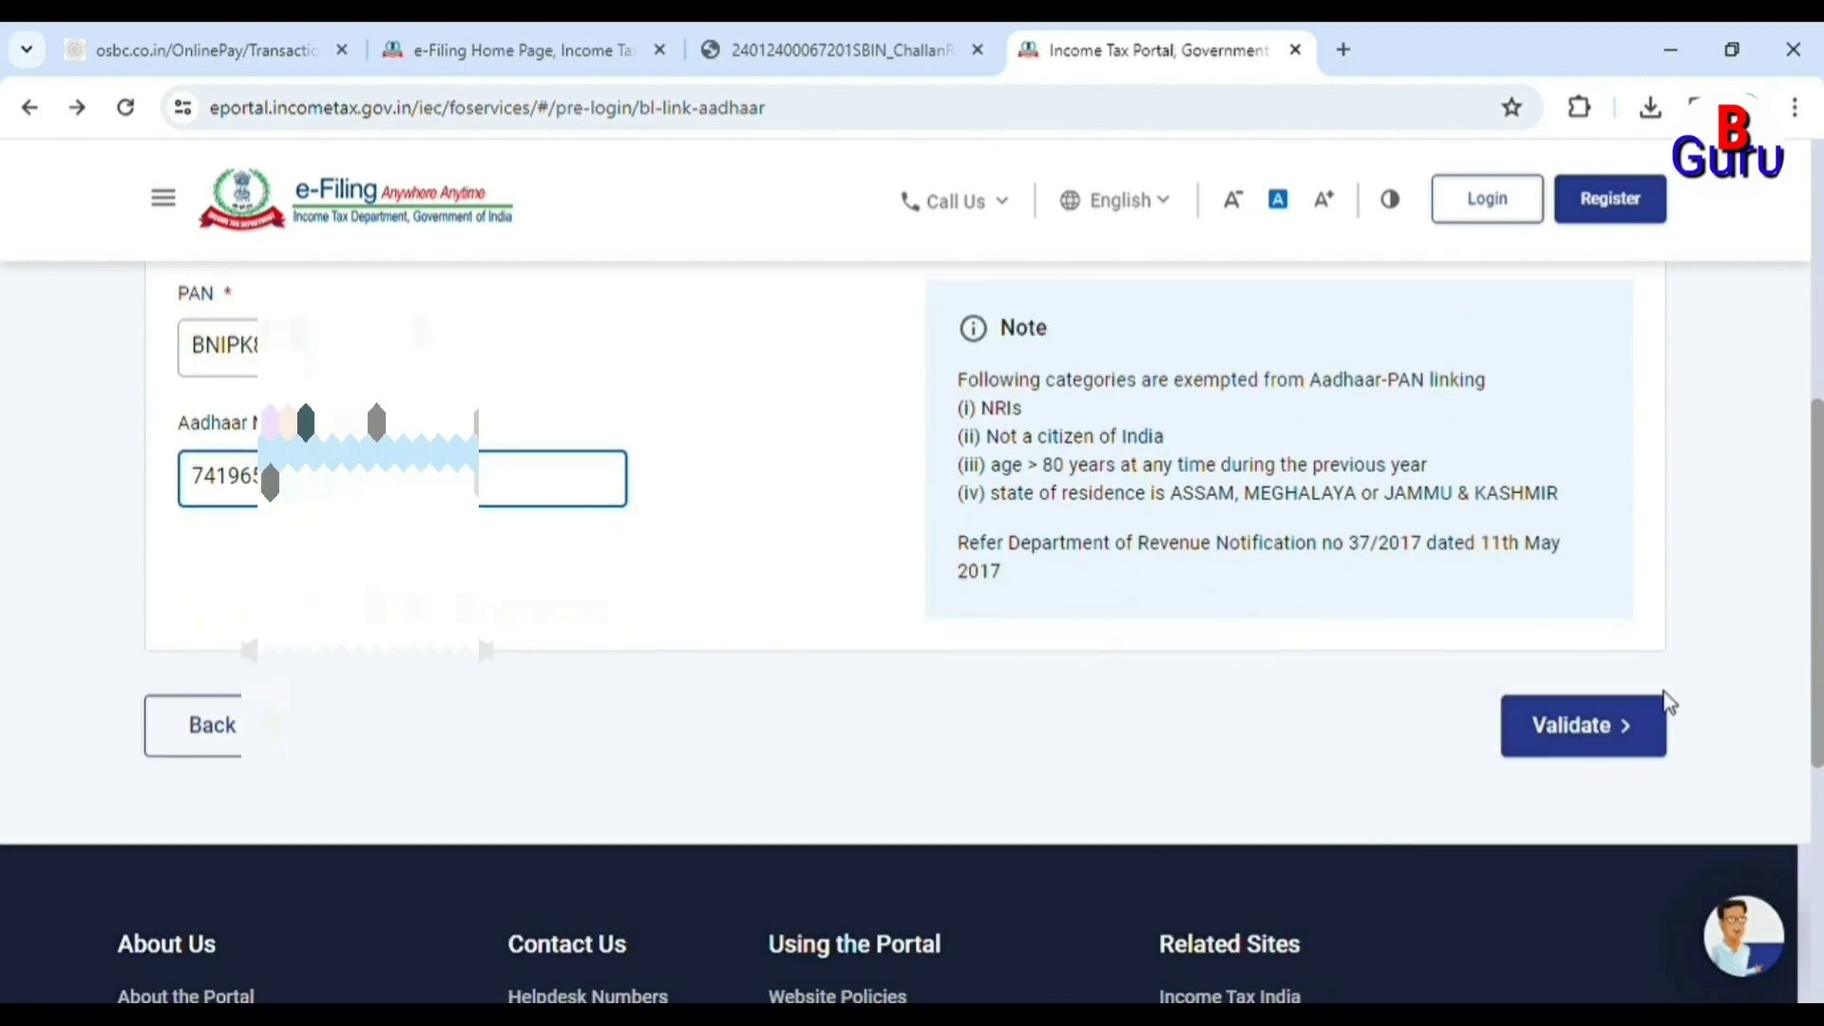
click(1591, 732)
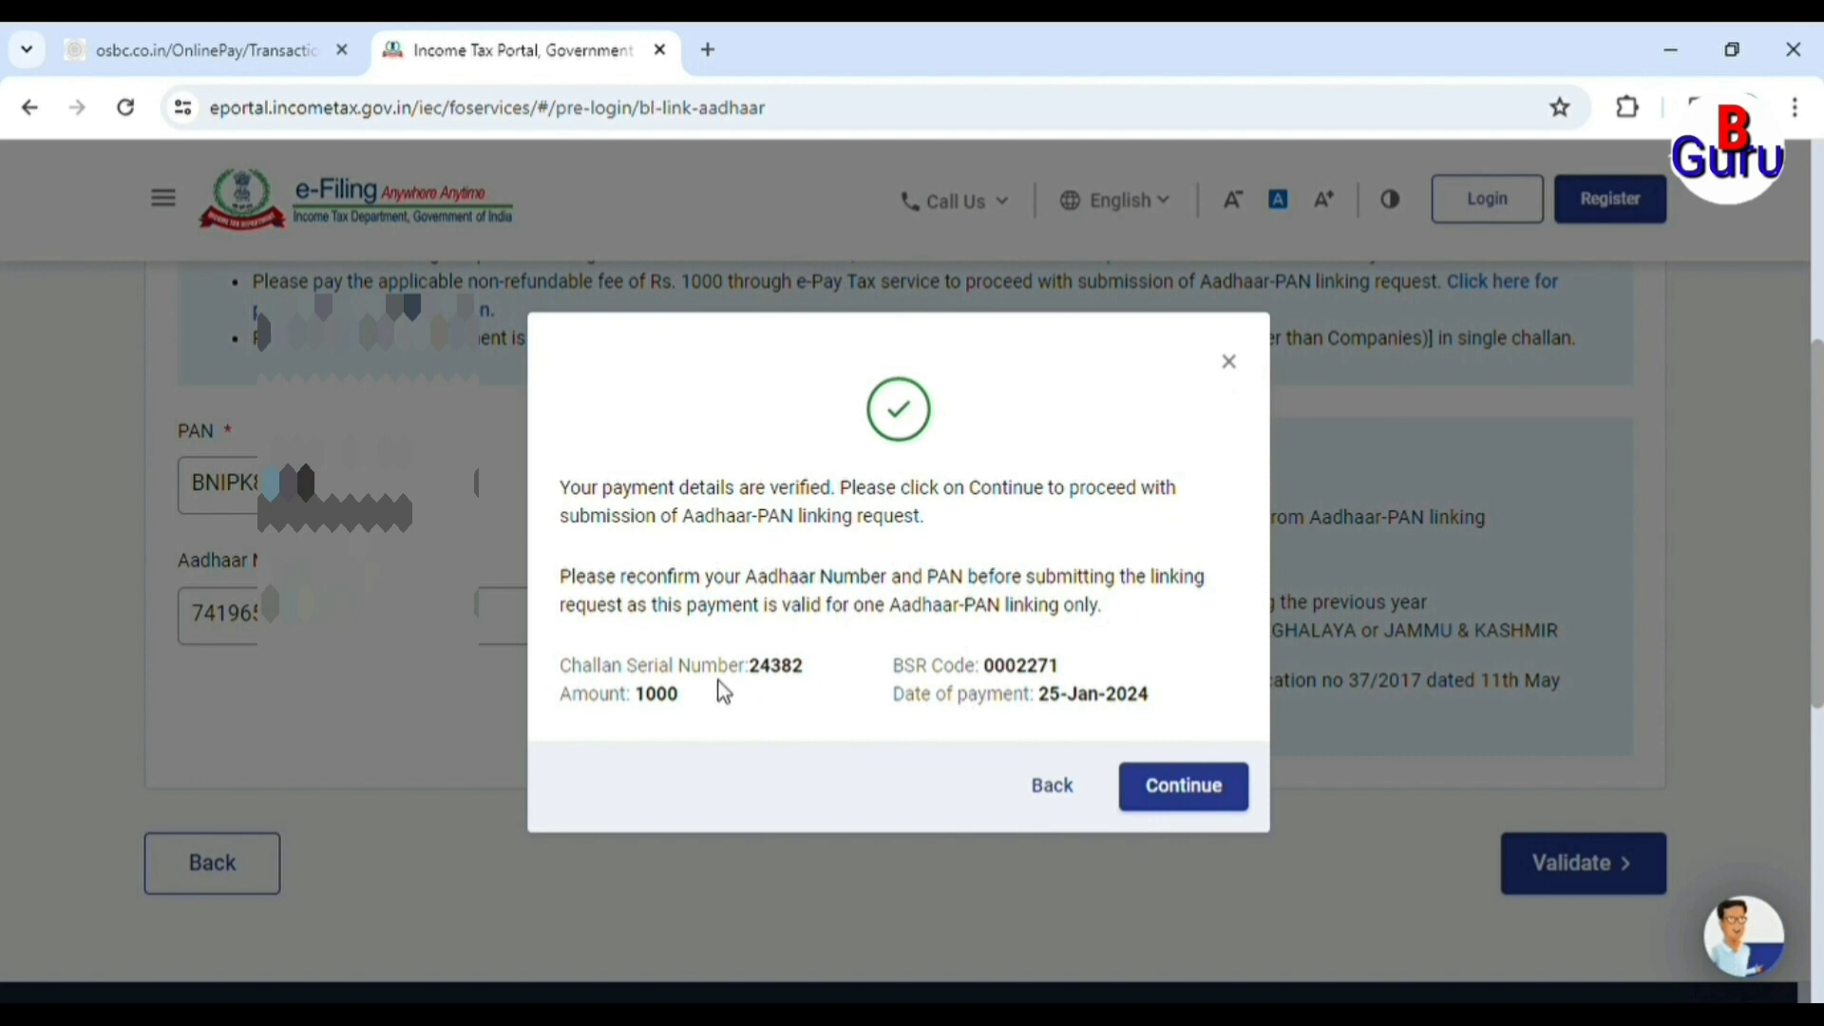
Continue the linking request and fill in the name as per Aadhaar and the mobile number.
click(1184, 803)
click(465, 575)
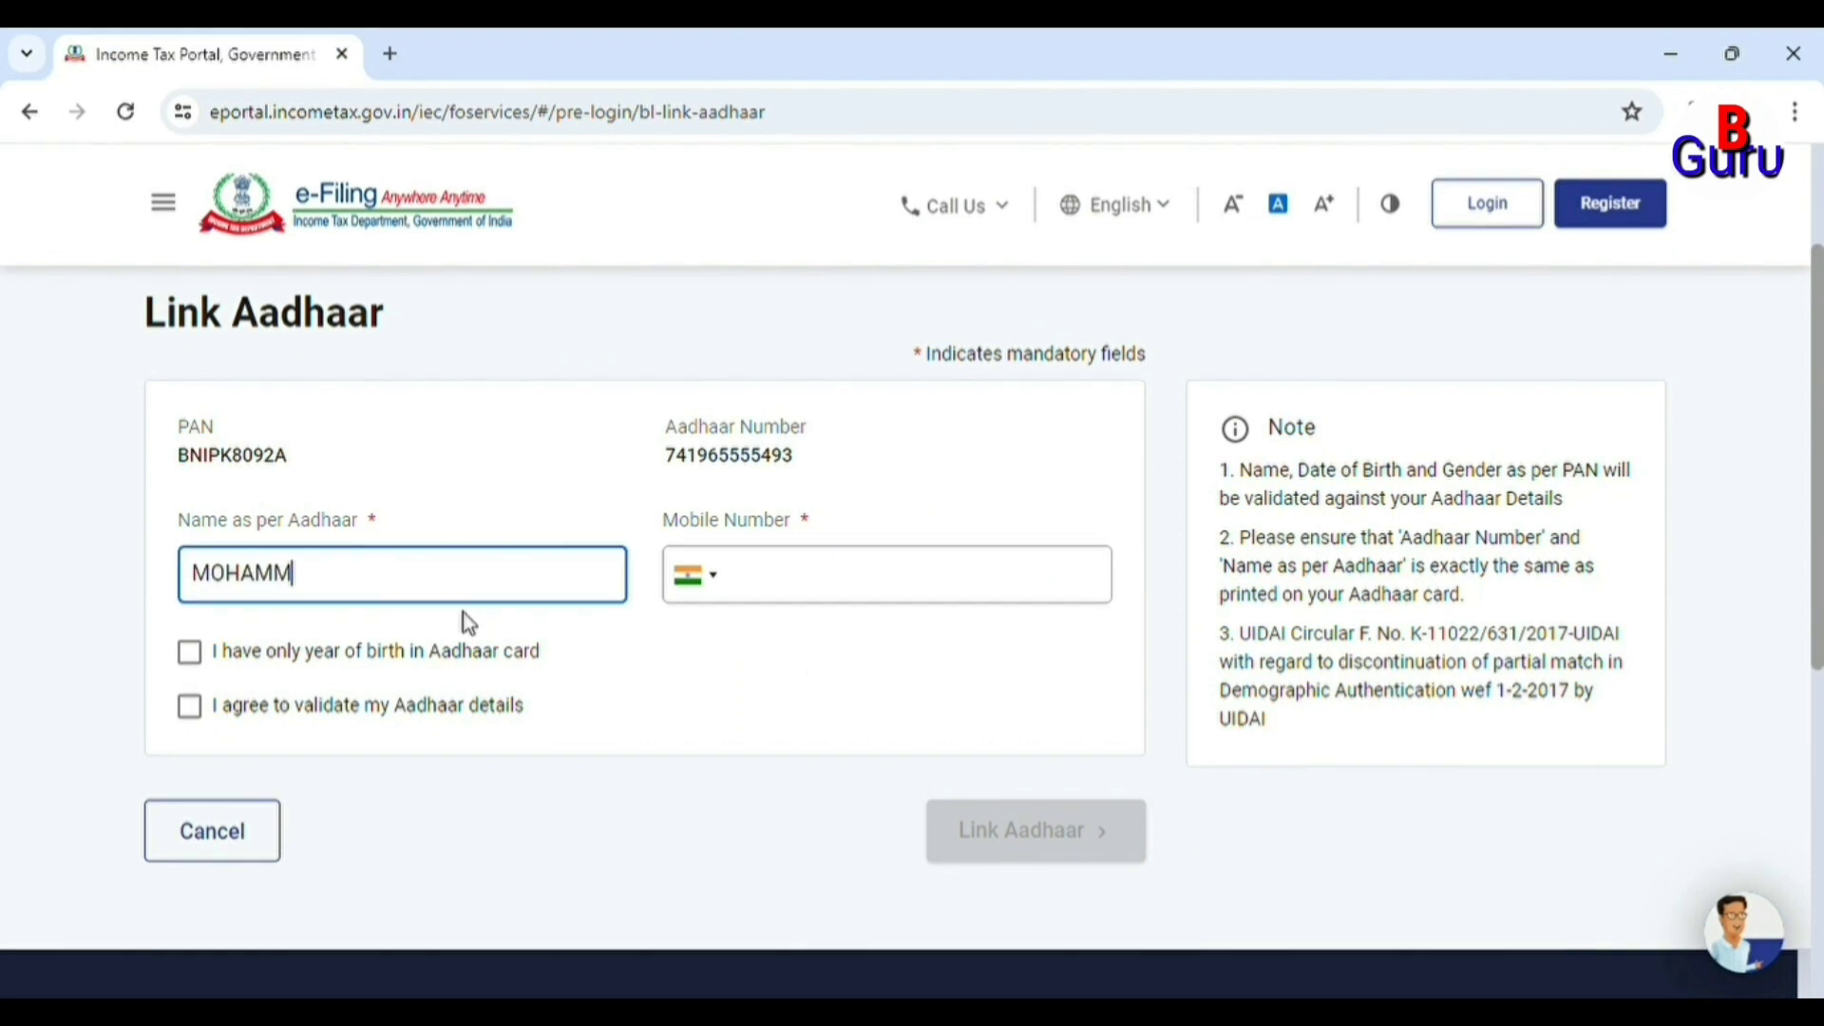
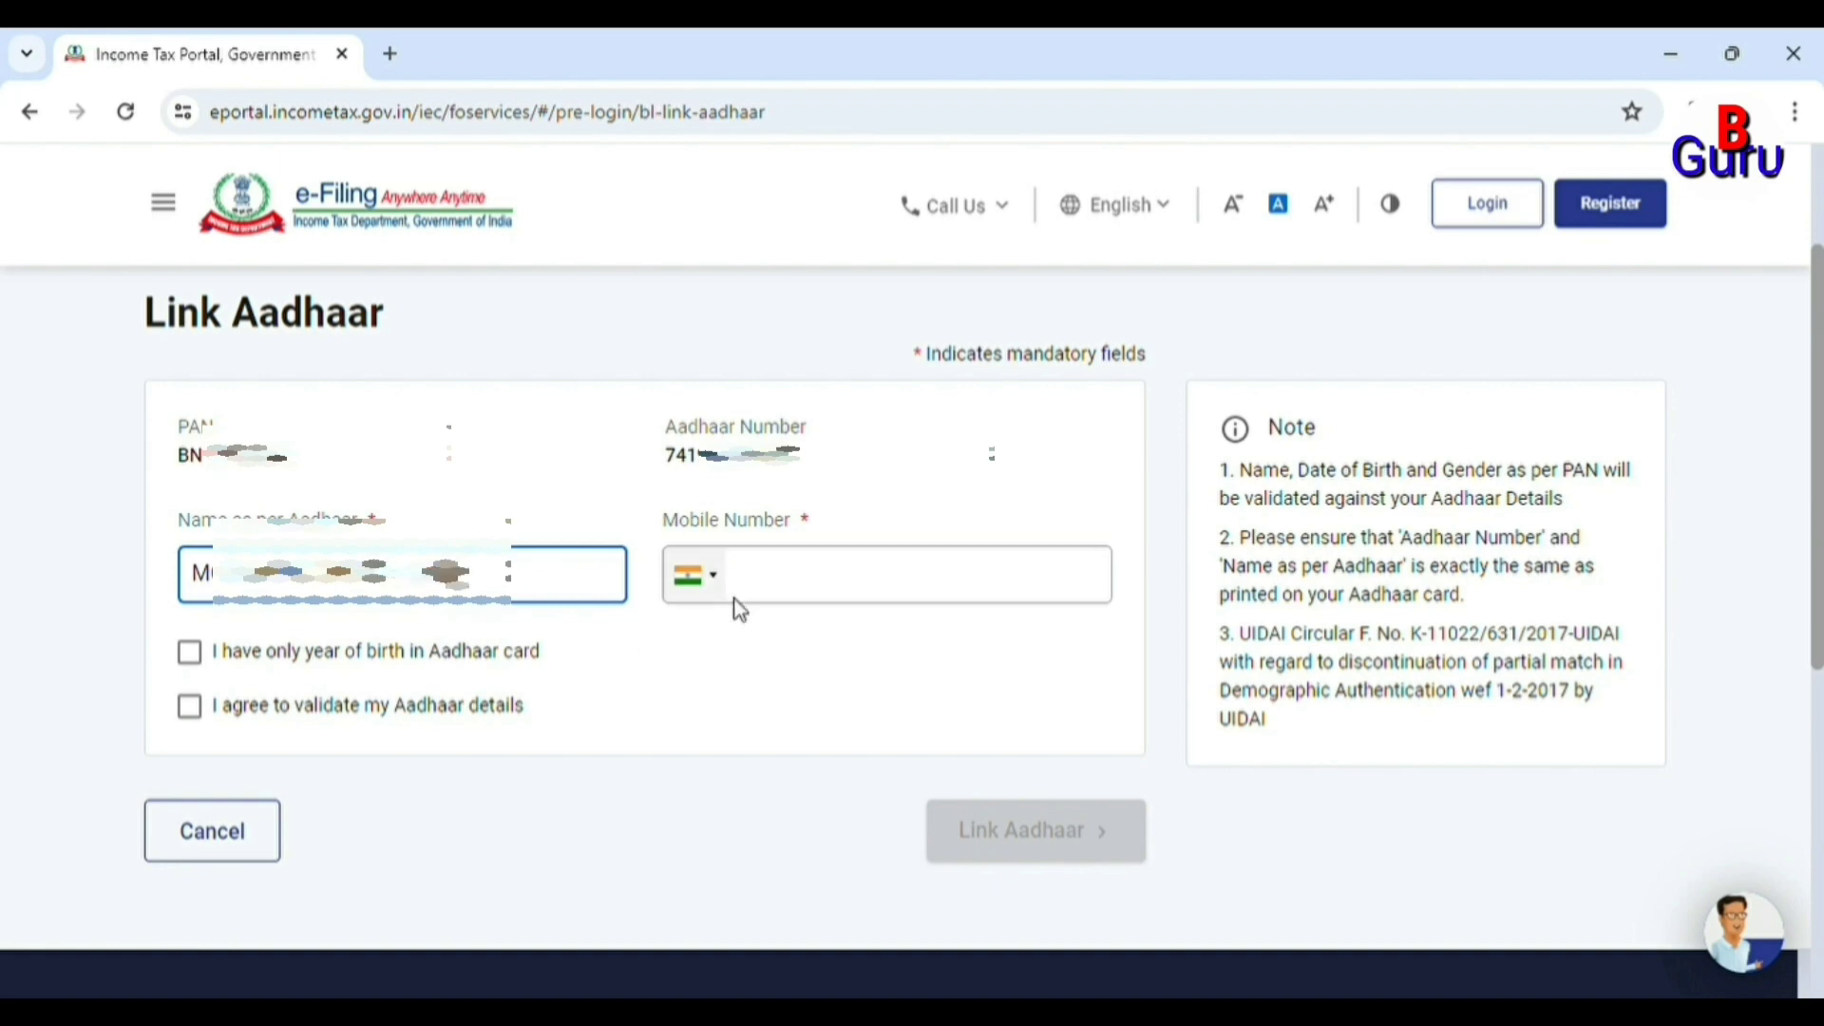
click(845, 563)
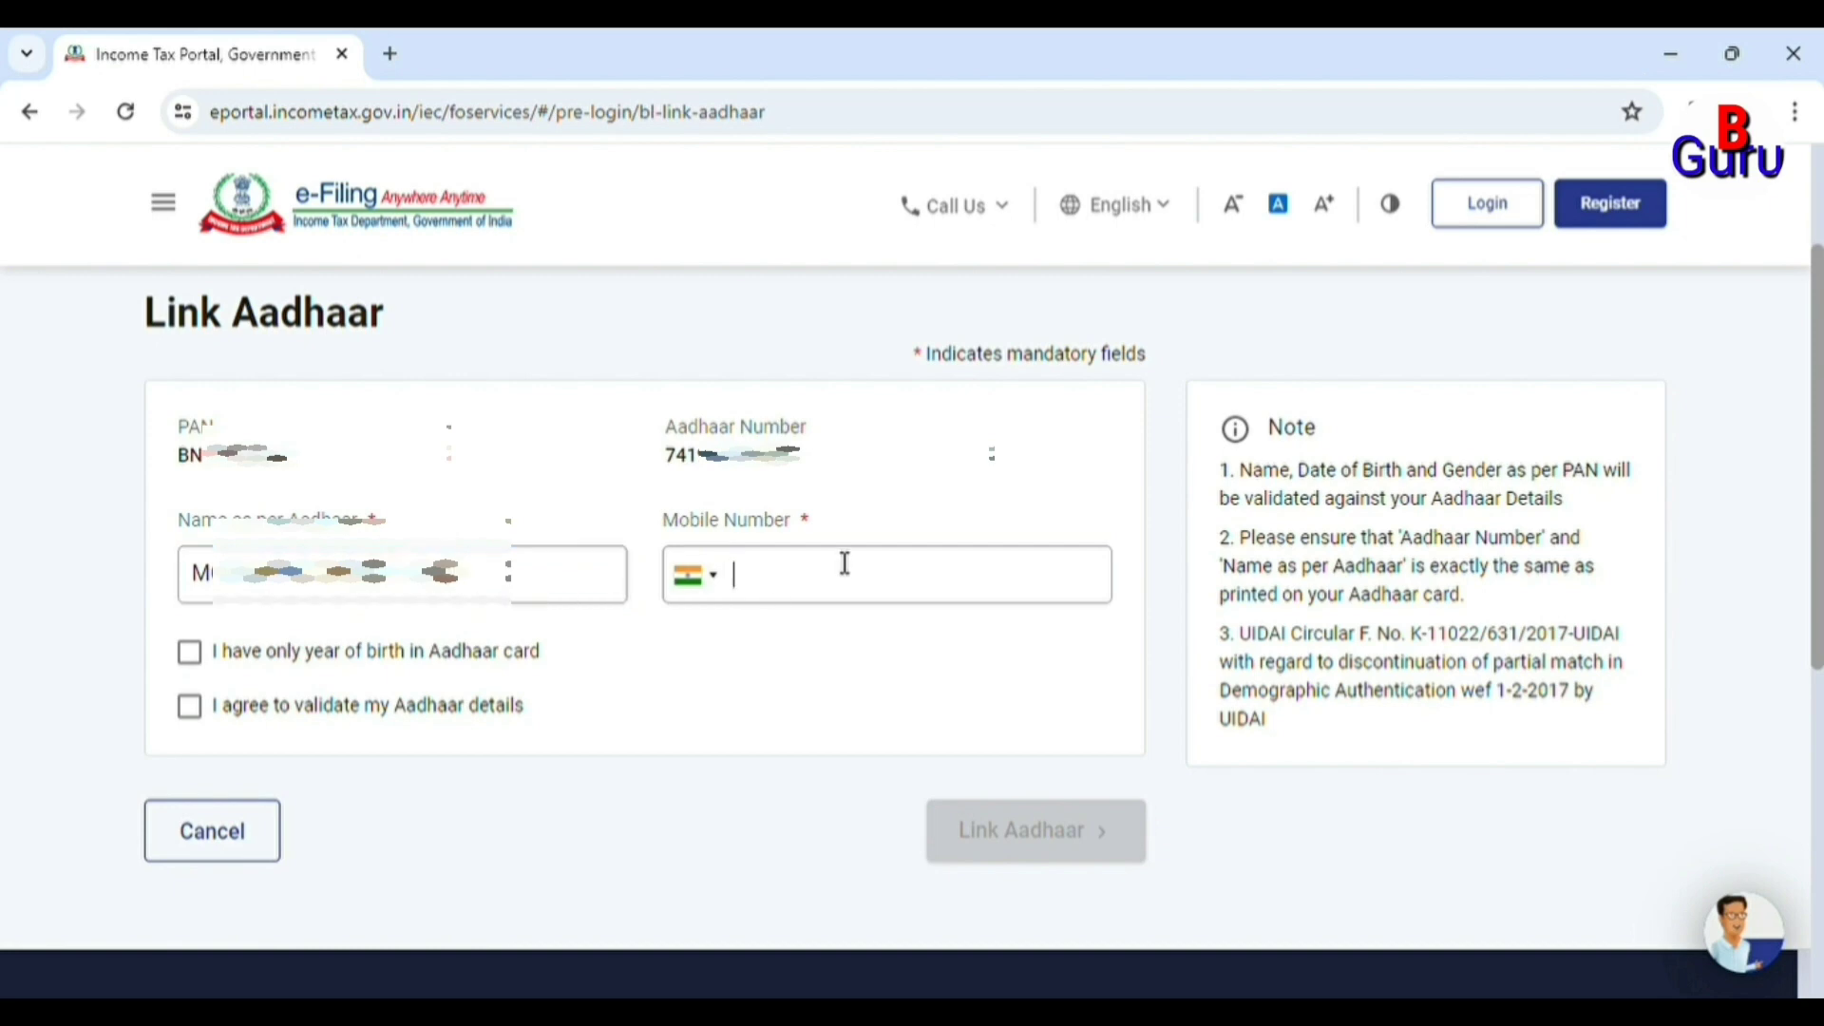
text(91)
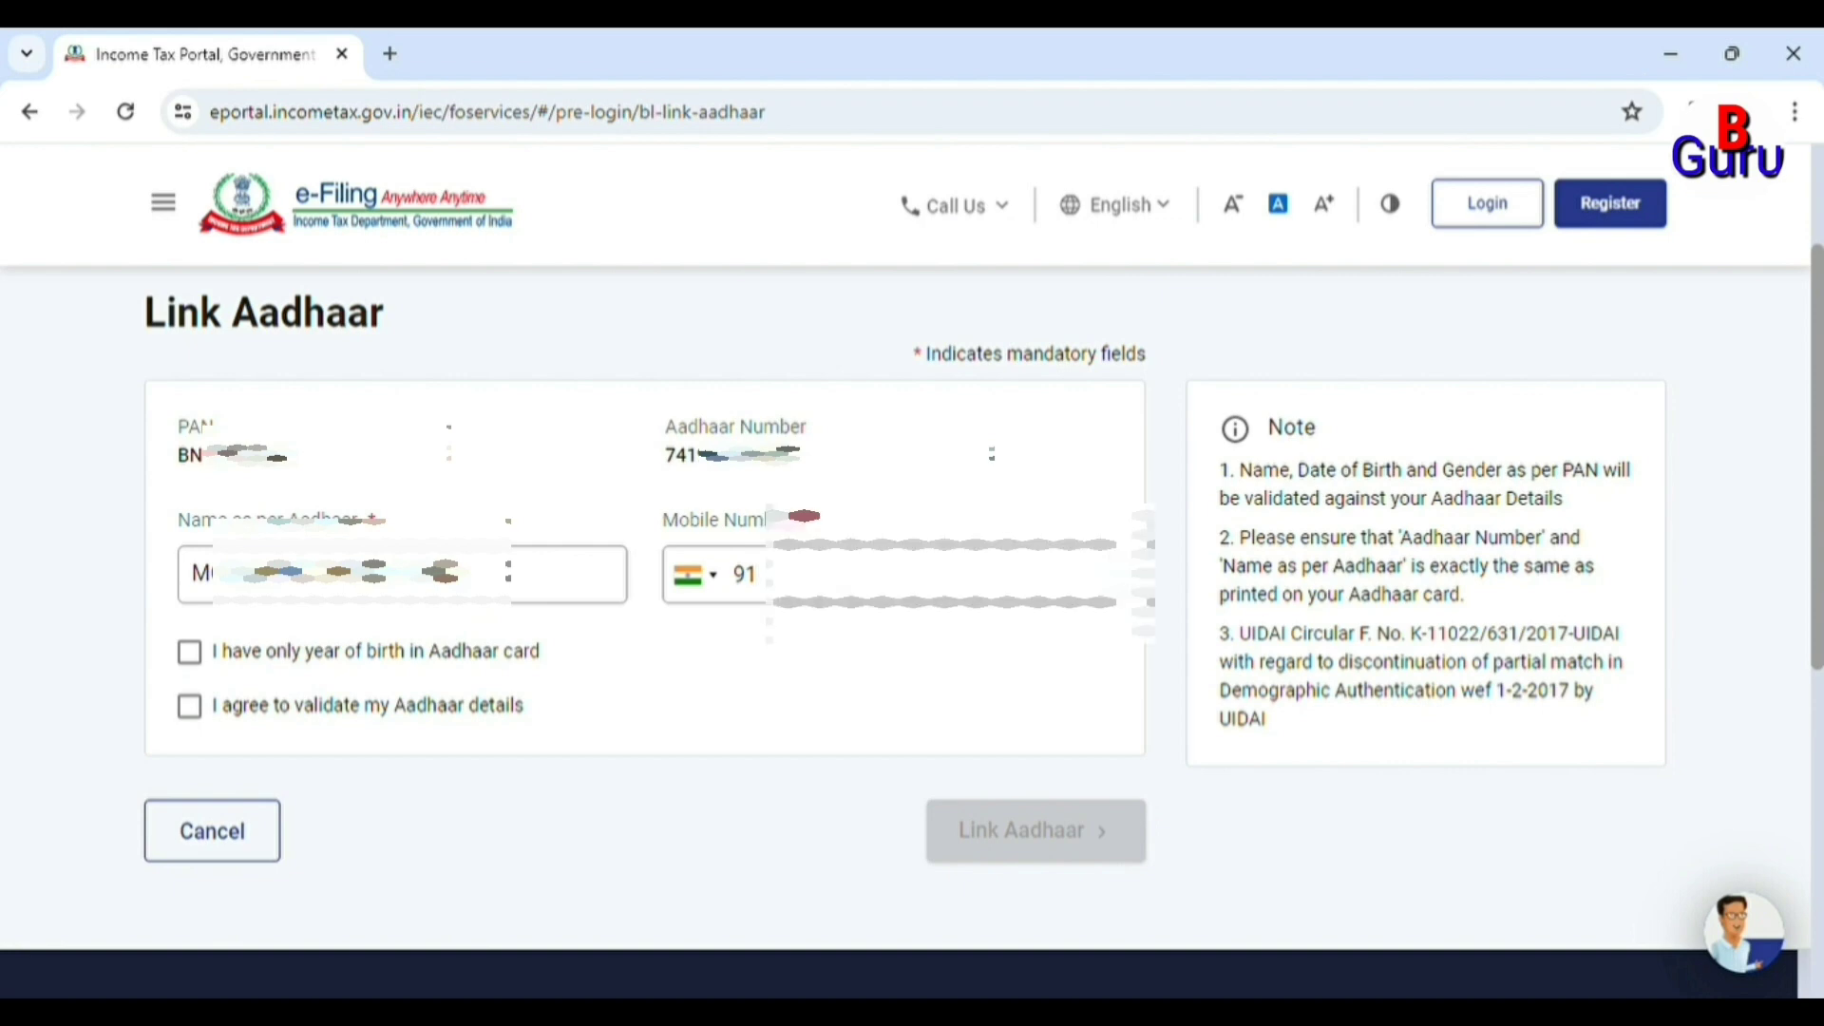
text(1)
text(98)
text(12)
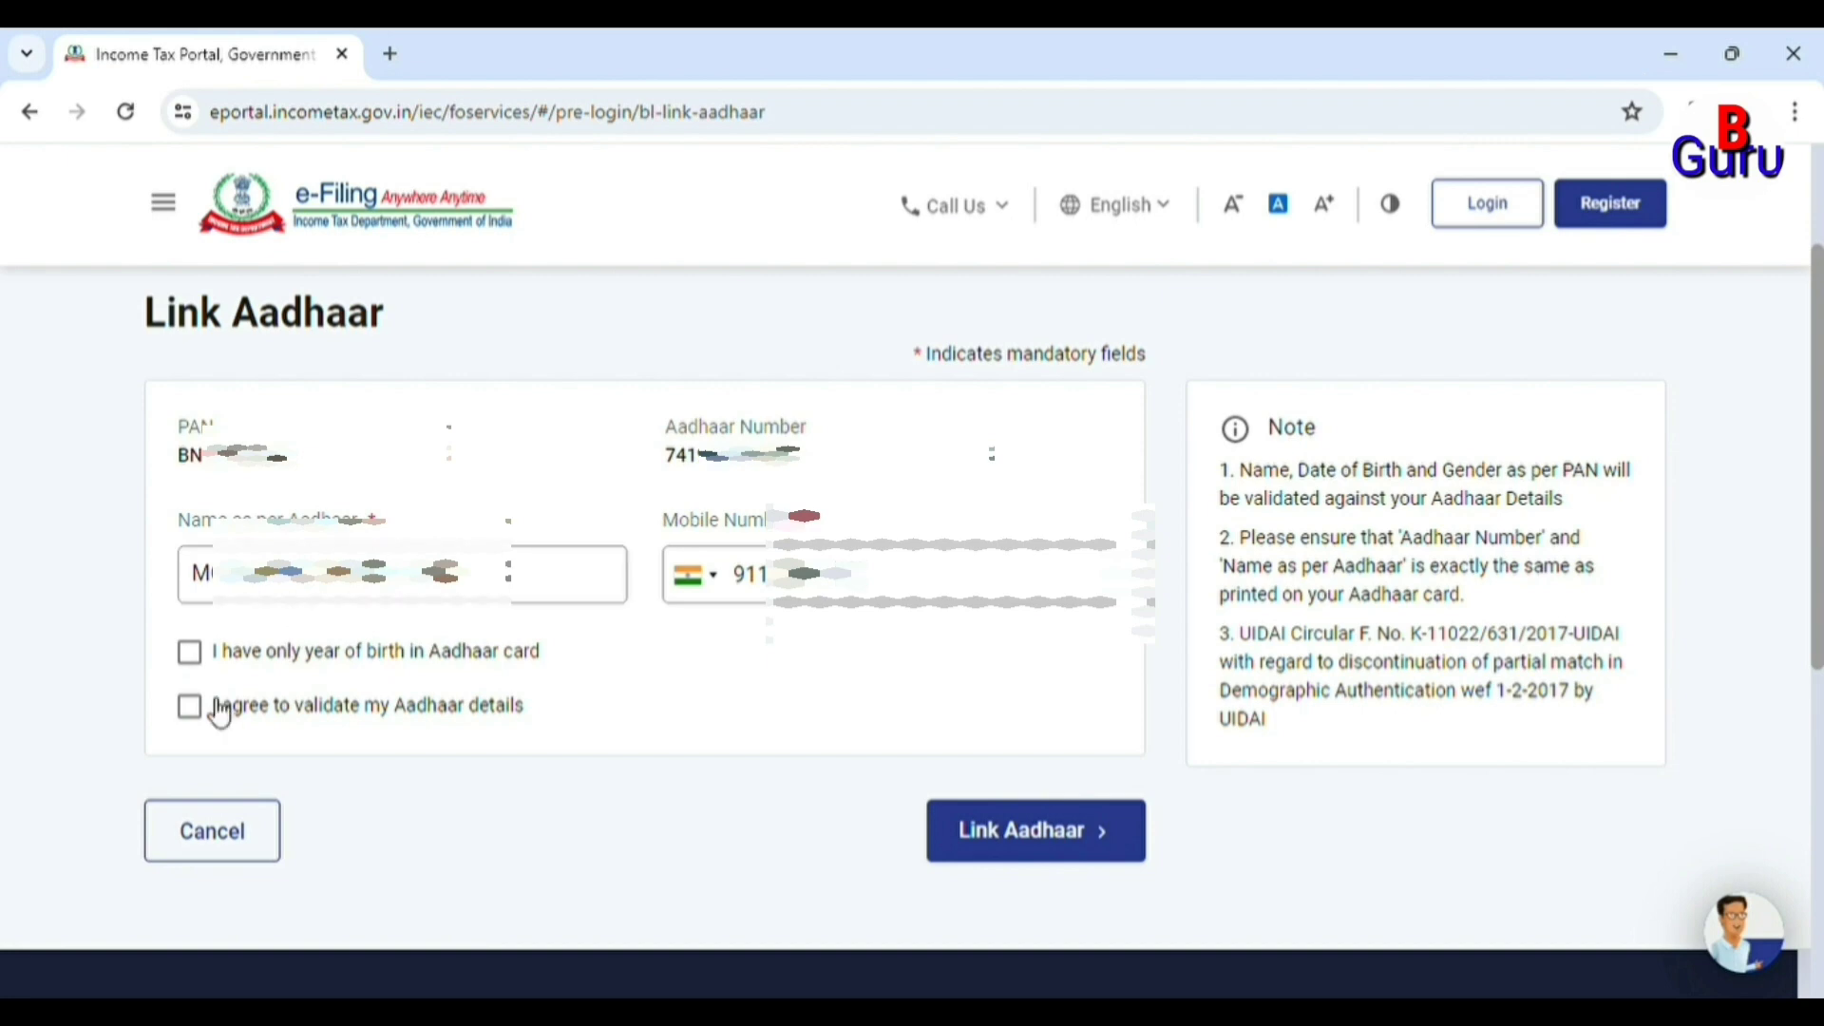
Accept the year-of-birth and Aadhaar validation declarations and submit the Link Aadhaar request.
click(190, 652)
click(190, 706)
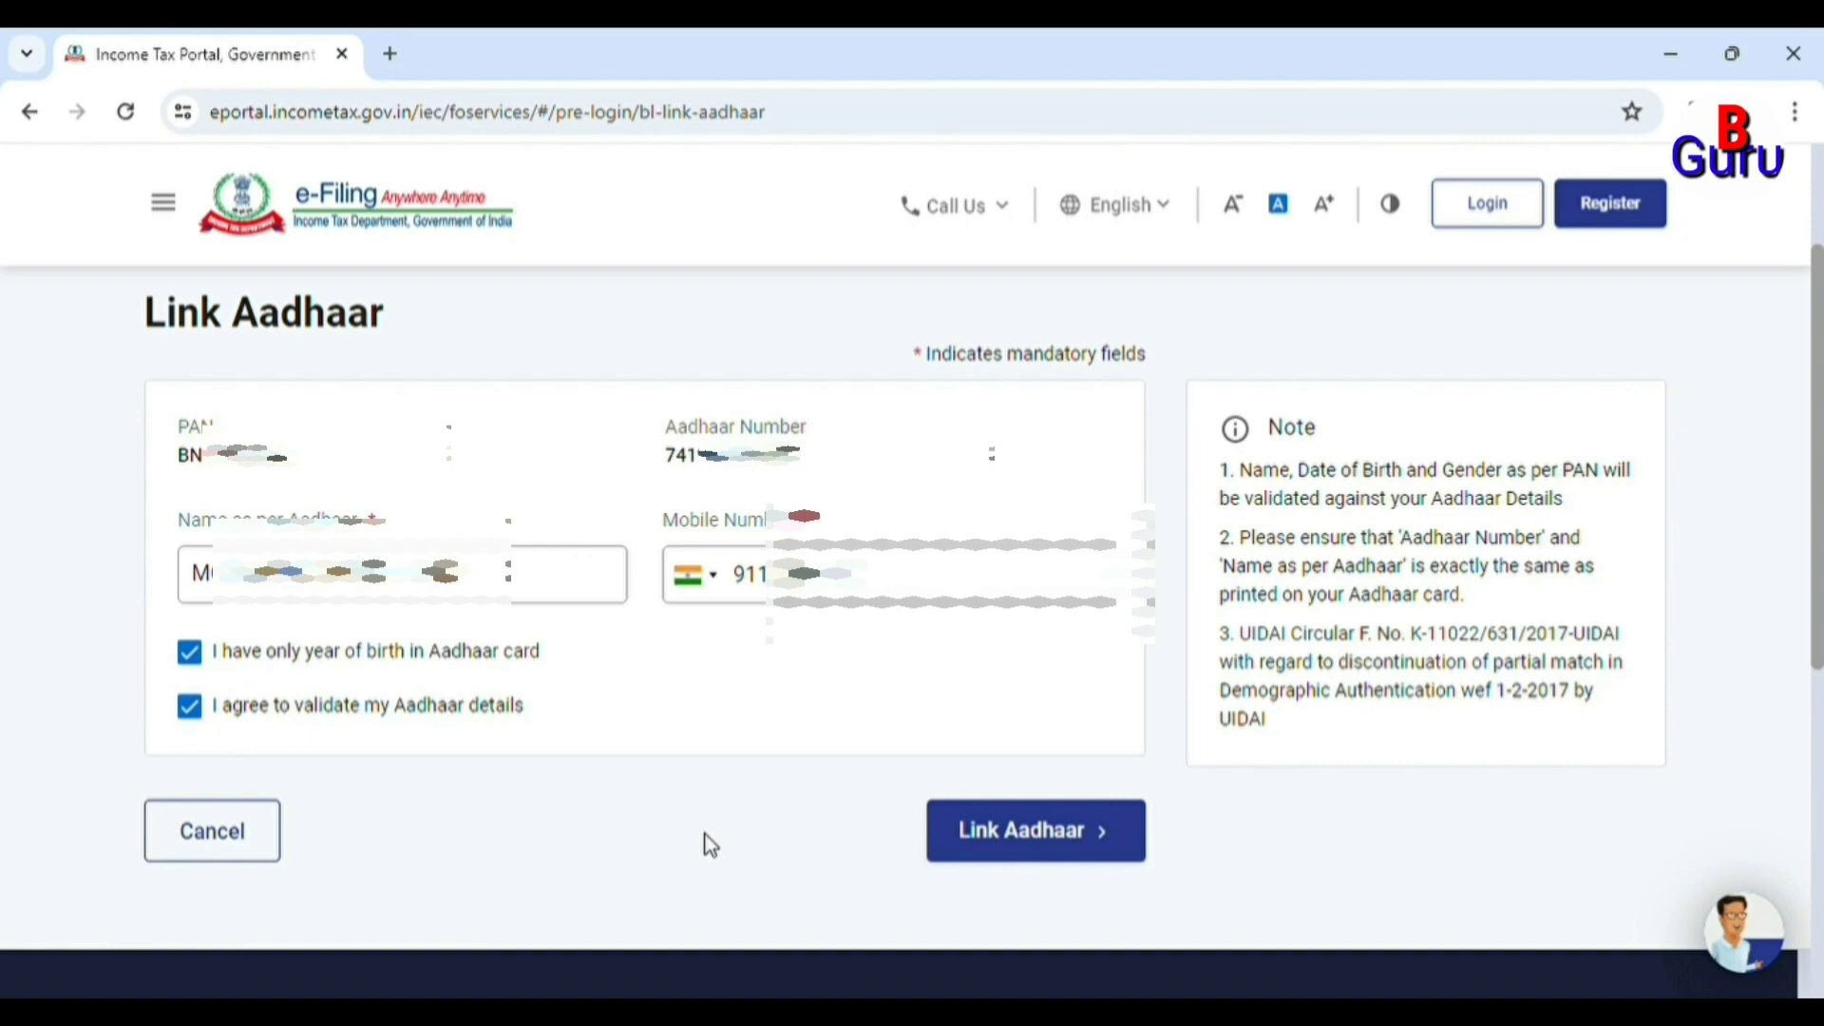
click(973, 847)
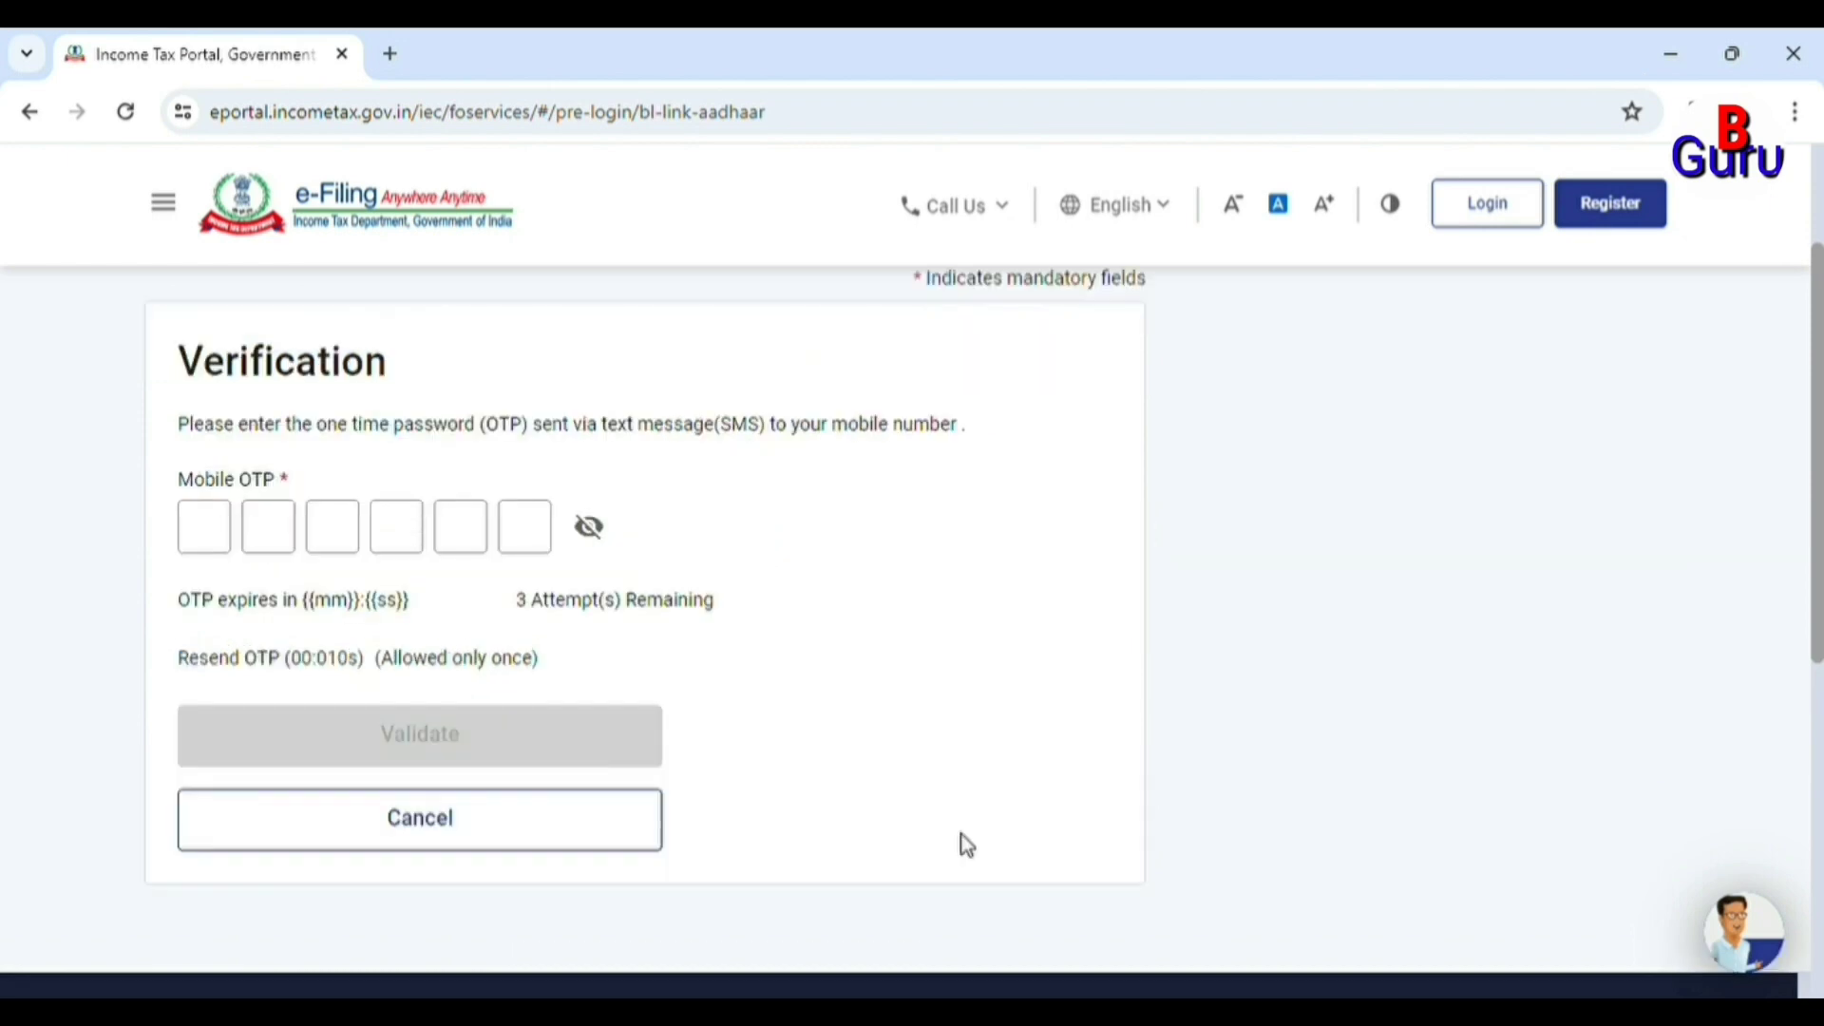